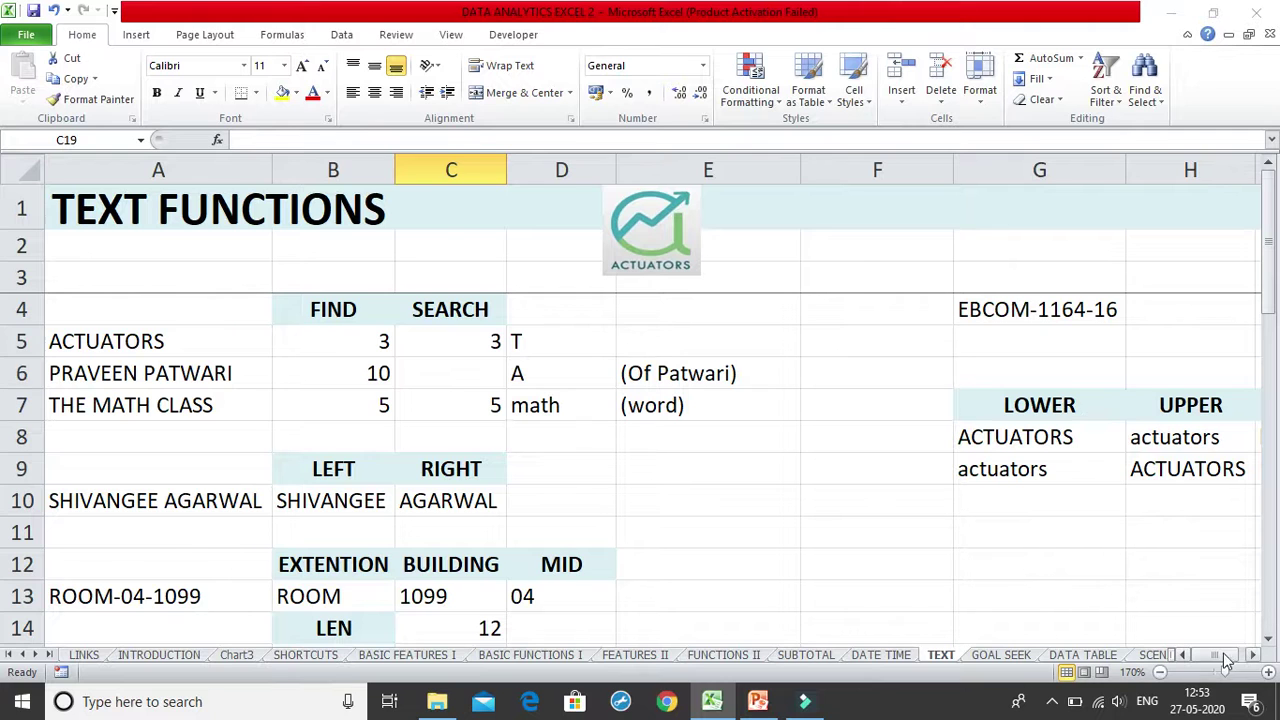
Step: Delete 'A1:' and the stray E12 reference so D13 reads =MID(A13,6,2), returning 04
{"action": "left_click_drag", "start_coordinate": [1218, 655], "coordinate": [1229, 636]}
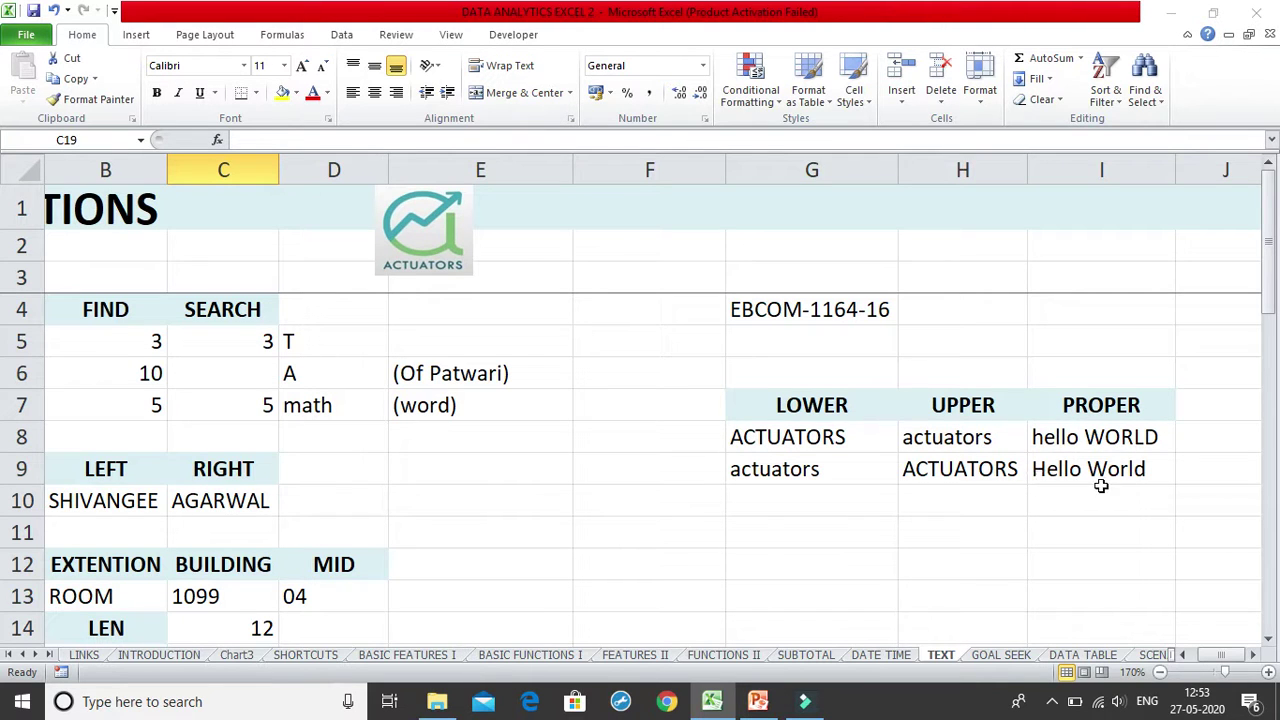
{"action": "left_click_drag", "start_coordinate": [1230, 654], "coordinate": [1212, 654]}
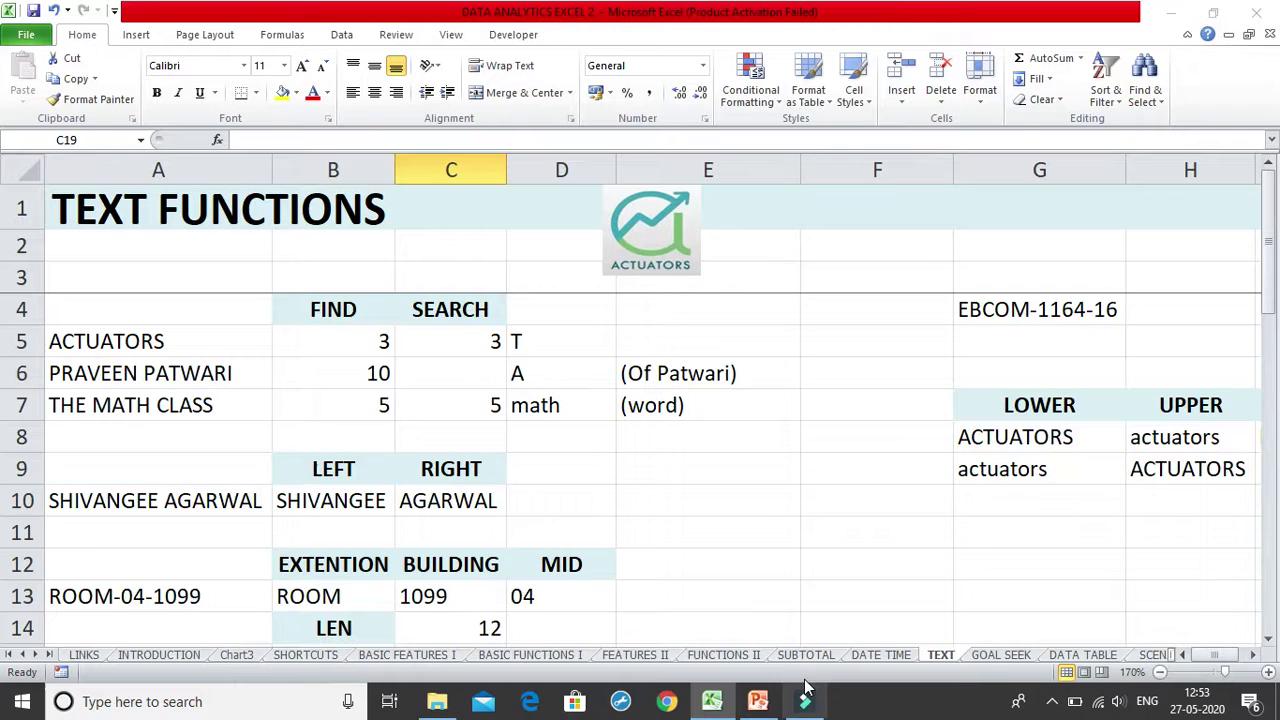
{"action": "left_click_drag", "start_coordinate": [1268, 268], "coordinate": [1266, 284]}
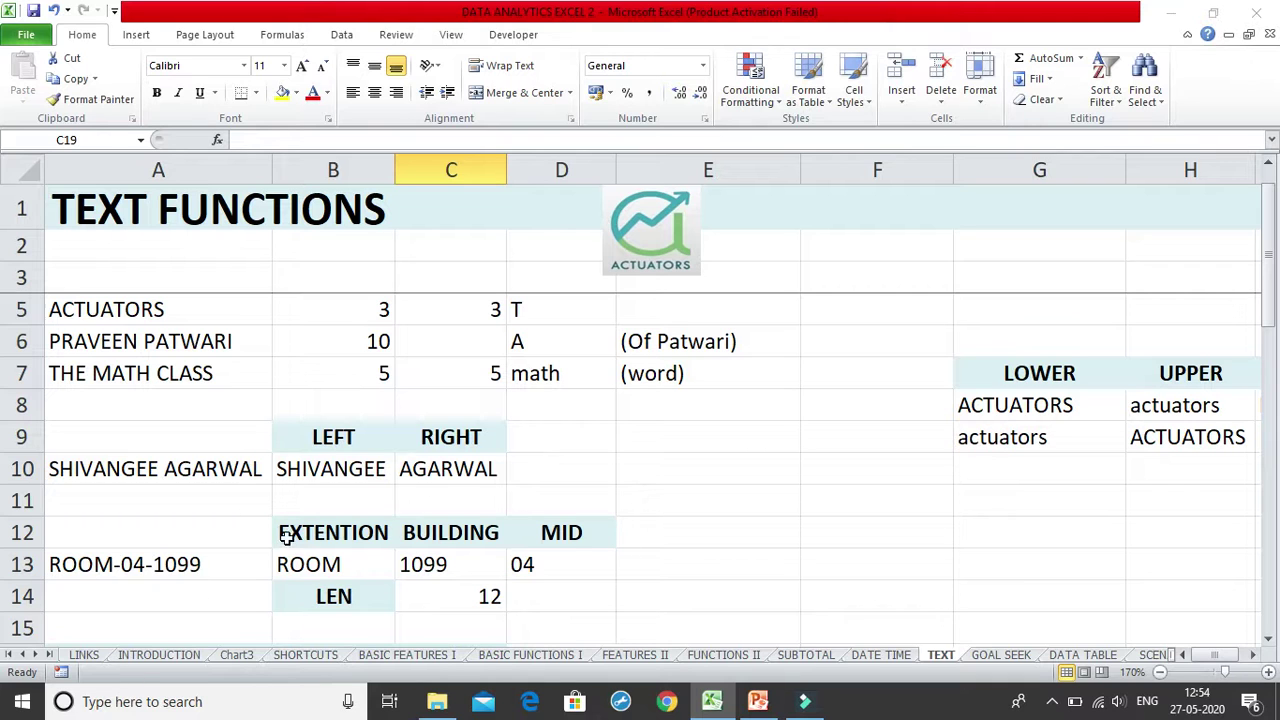
{"action": "double_click", "coordinate": [522, 565]}
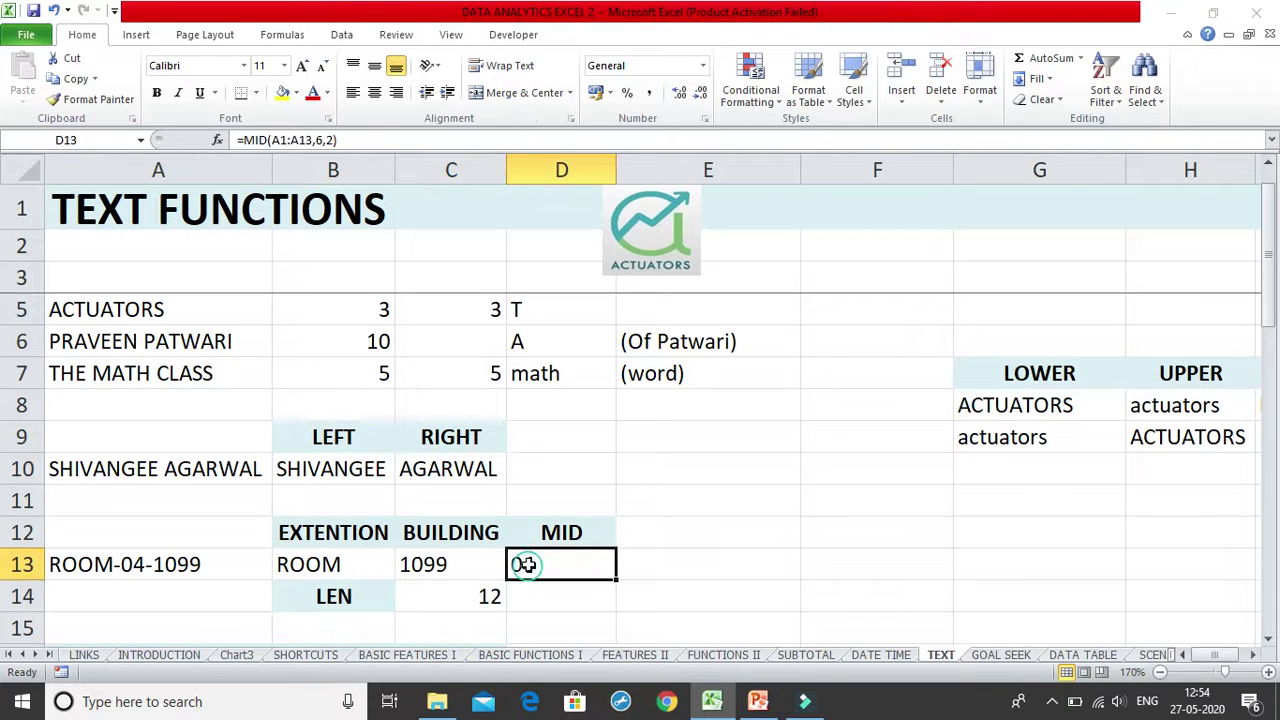
{"action": "left_click", "coordinate": [654, 565]}
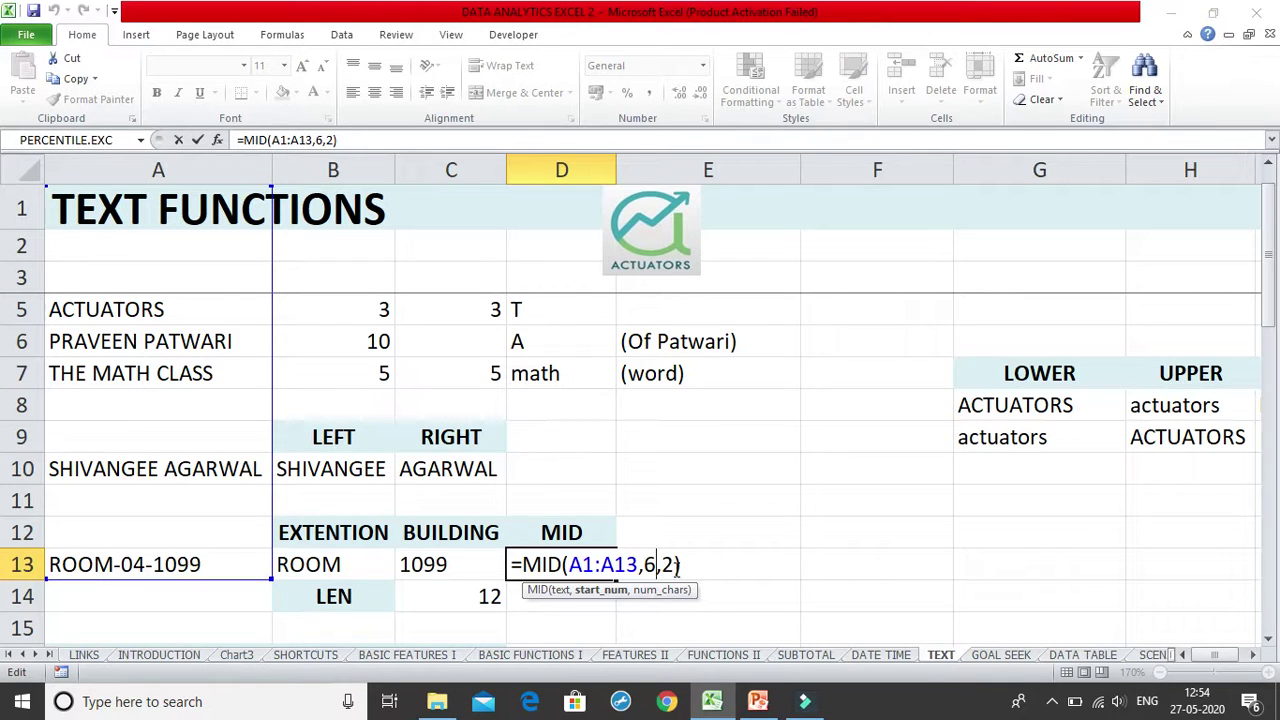
{"action": "left_click_drag", "start_coordinate": [638, 565], "coordinate": [569, 566]}
{"action": "left_click", "coordinate": [601, 566]}
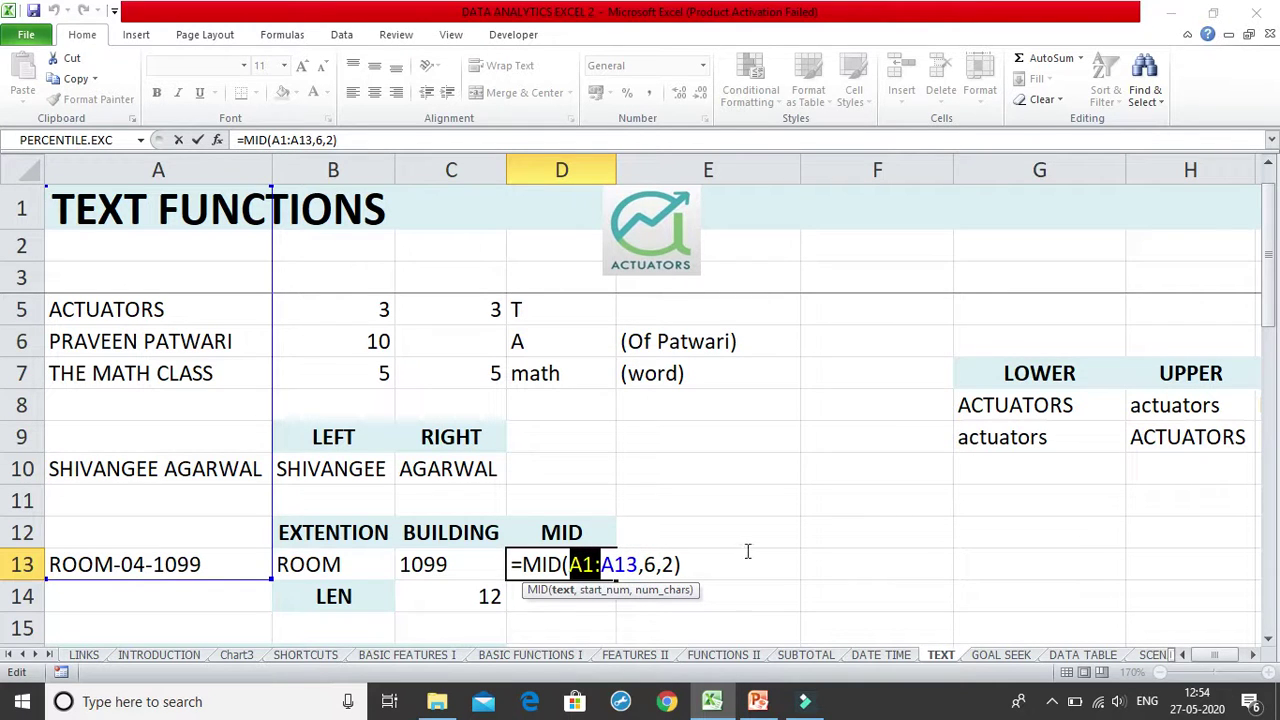
{"action": "key", "text": "BackSpace"}
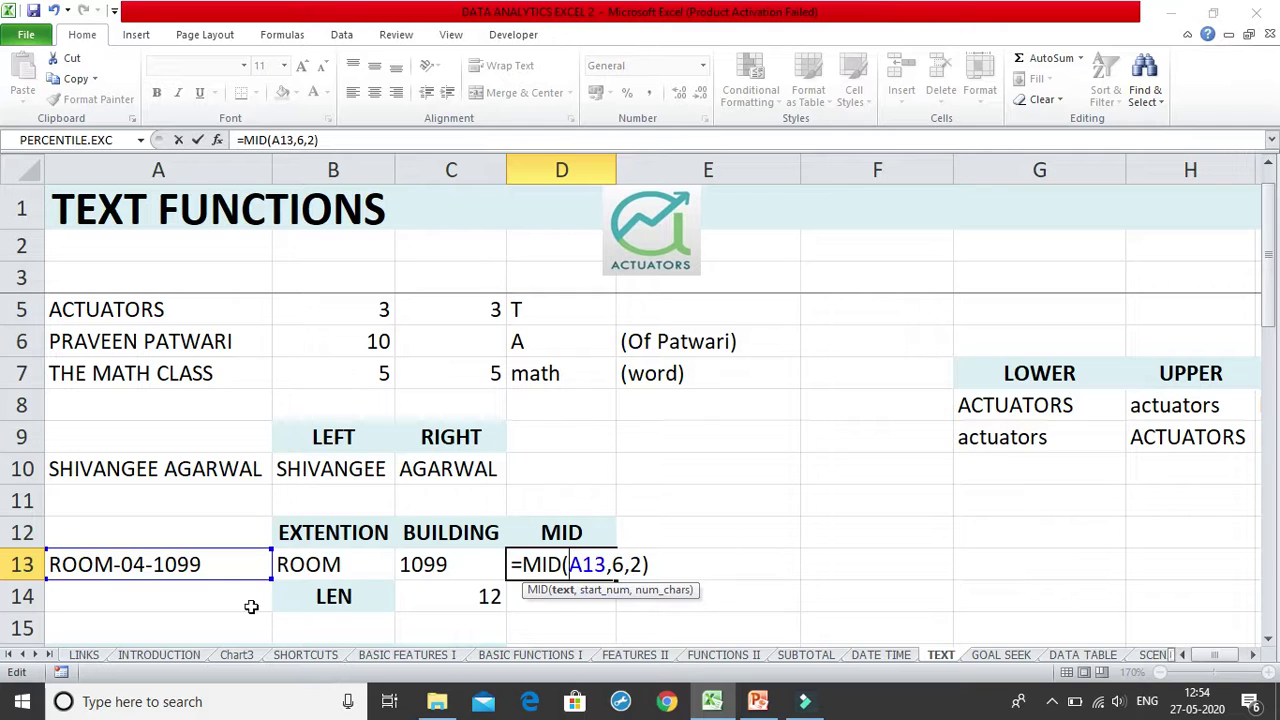
{"action": "left_click", "coordinate": [673, 533]}
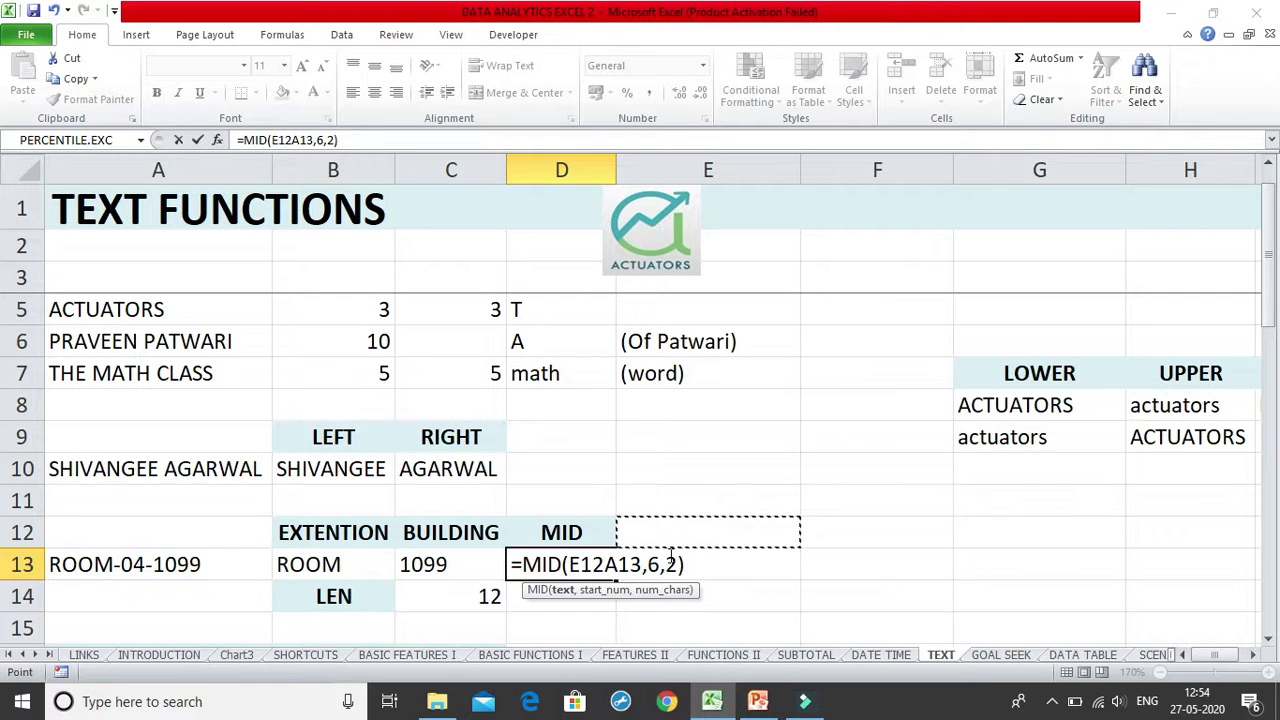
{"action": "key", "text": "BackSpace"}
{"action": "key", "text": "BackSpace"}
{"action": "key", "text": "BackSpace"}
{"action": "key", "text": "Return"}
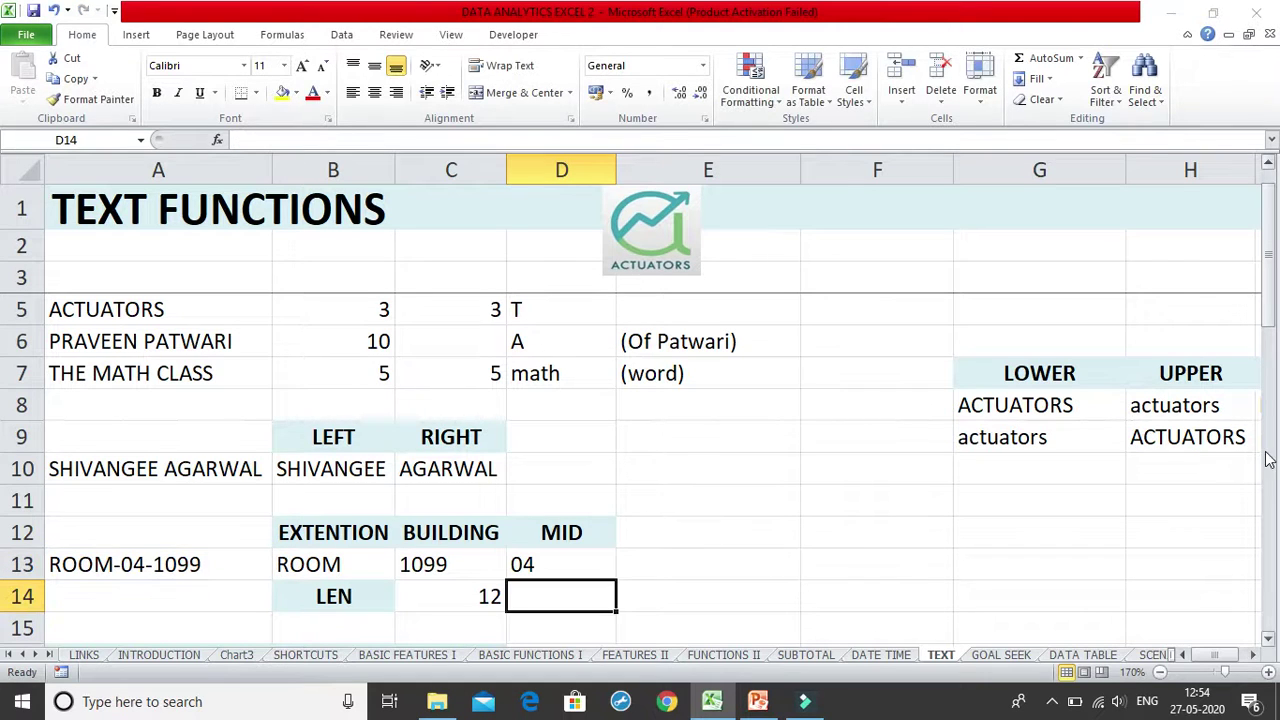
{"action": "left_click", "coordinate": [1270, 305]}
{"action": "left_click_drag", "start_coordinate": [1272, 305], "coordinate": [1262, 443]}
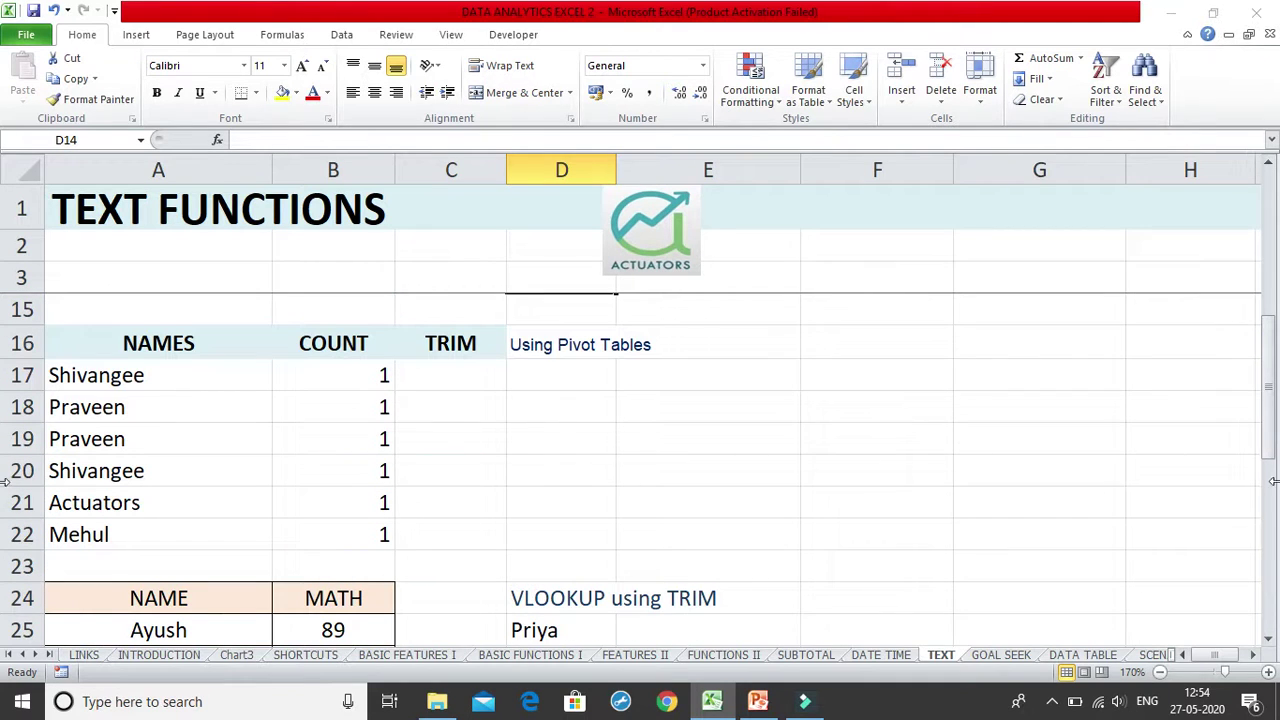
{"action": "left_click", "coordinate": [453, 376]}
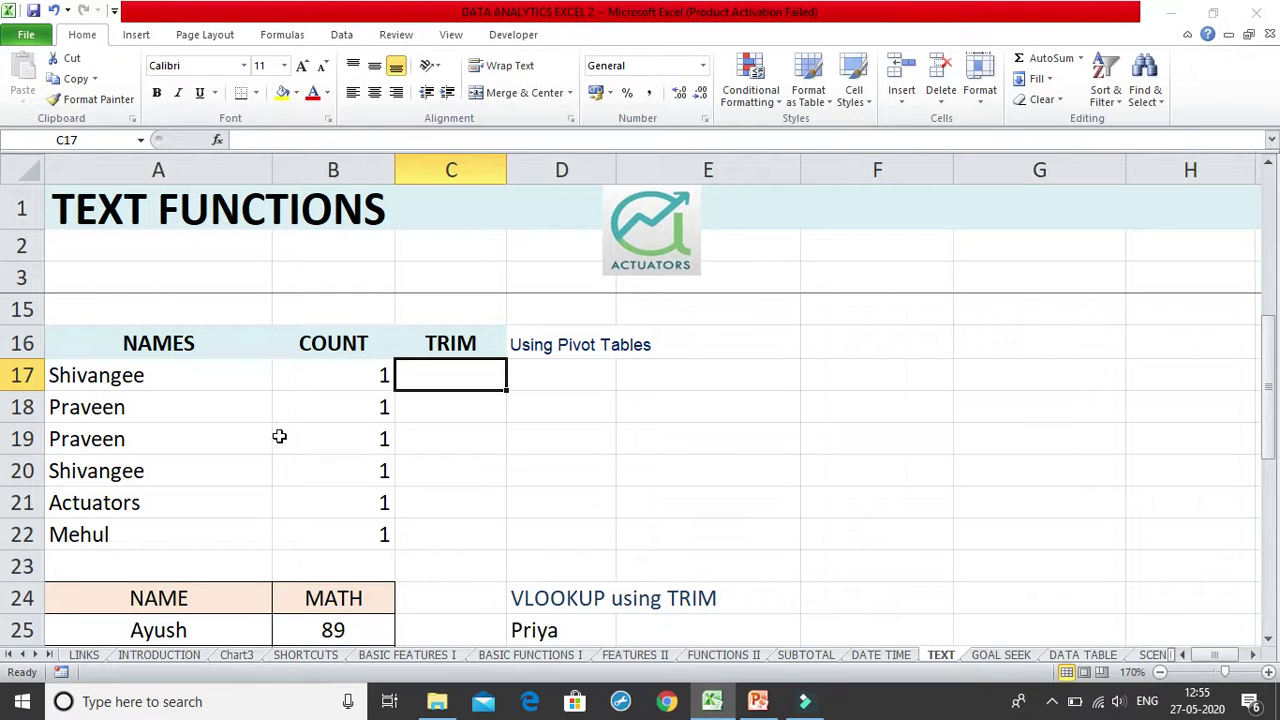
{"action": "left_click_drag", "start_coordinate": [190, 340], "coordinate": [317, 523]}
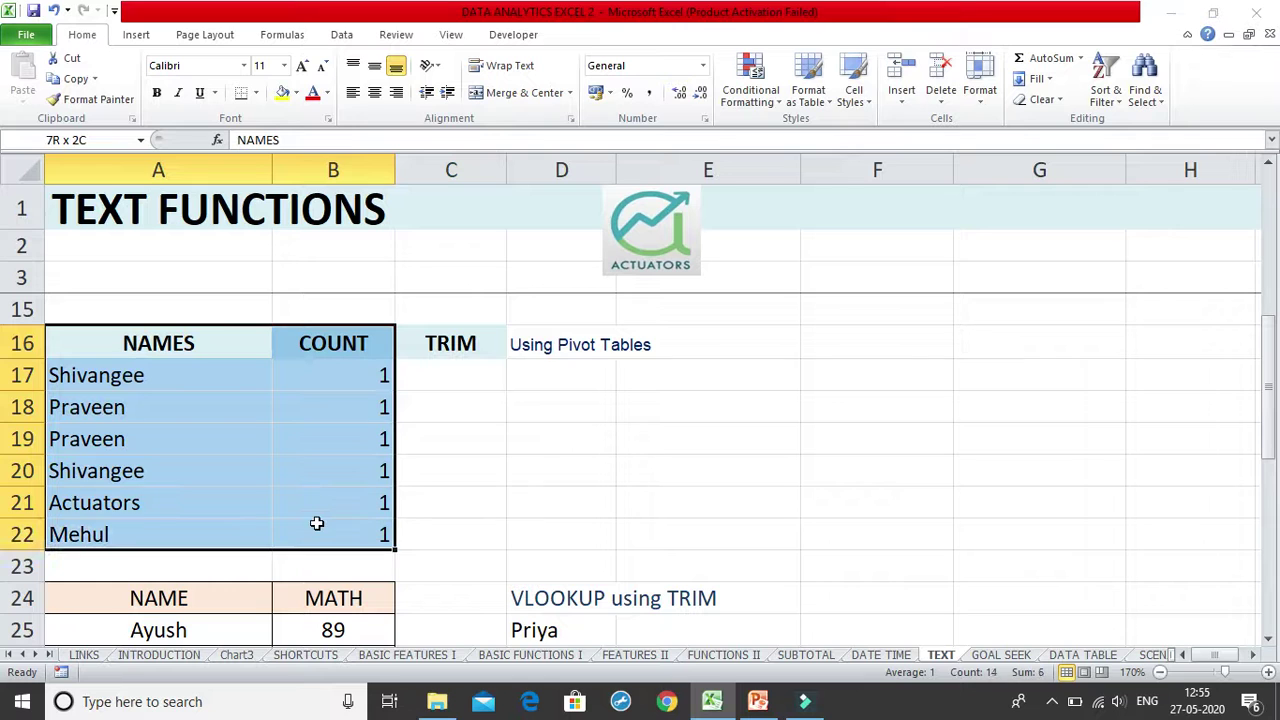
{"action": "left_click", "coordinate": [588, 342]}
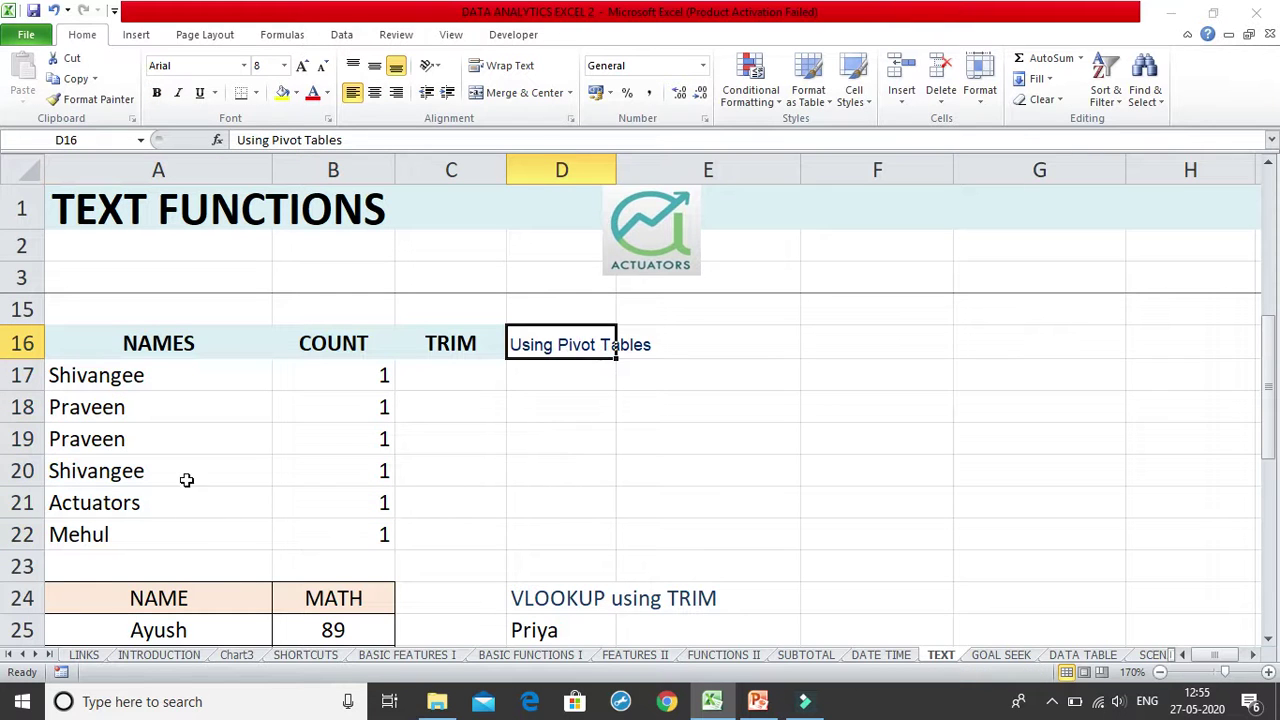
{"action": "left_click", "coordinate": [165, 380]}
{"action": "left_click", "coordinate": [168, 462]}
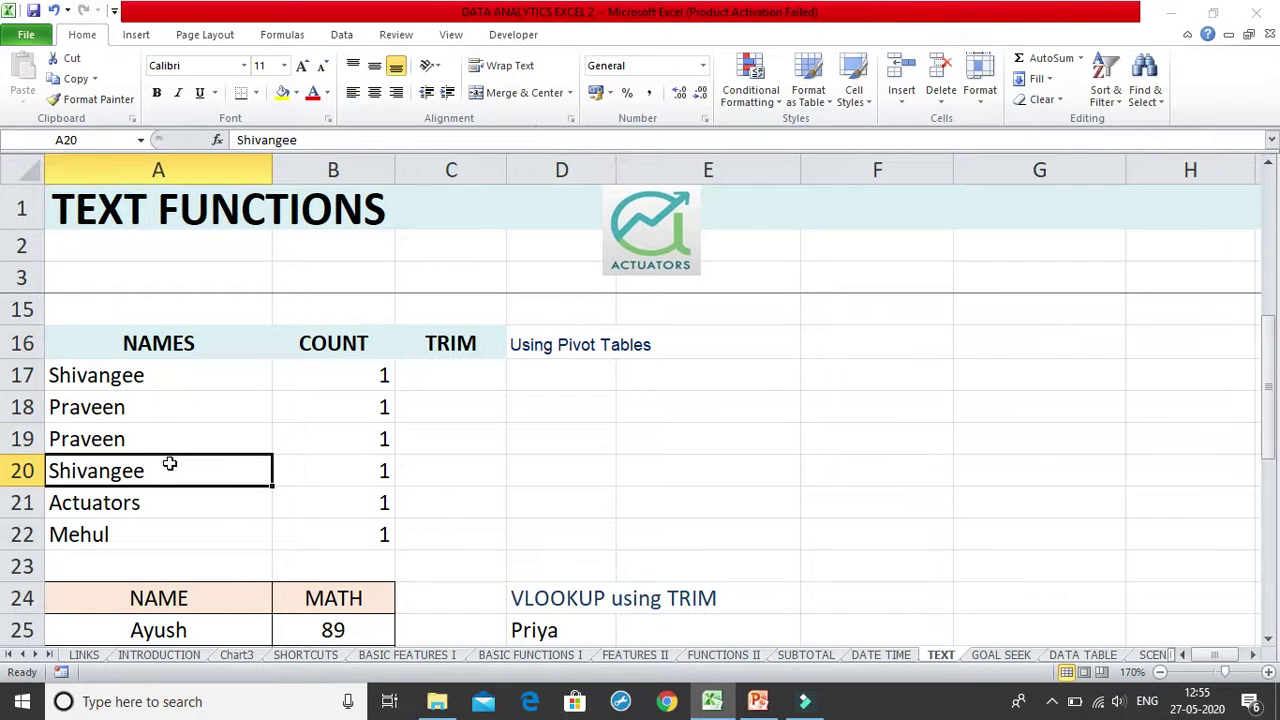
{"action": "left_click", "coordinate": [190, 395]}
{"action": "left_click", "coordinate": [183, 493]}
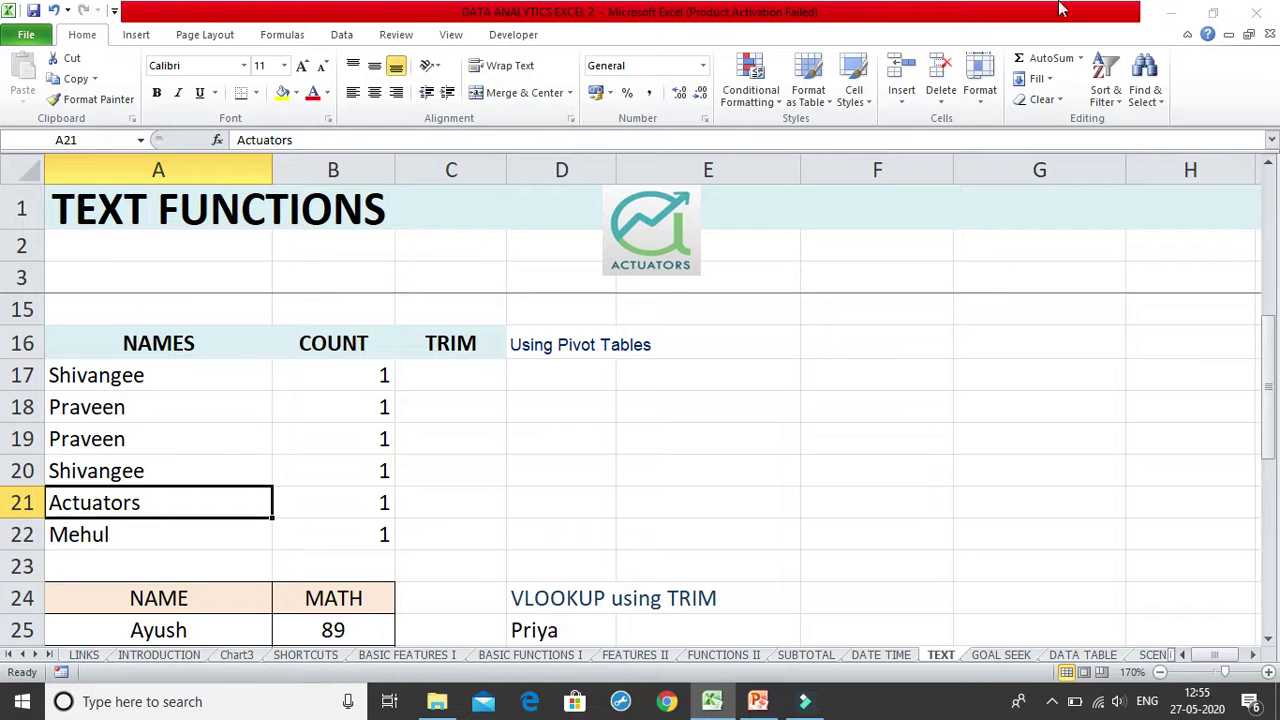
{"action": "left_click", "coordinate": [110, 387]}
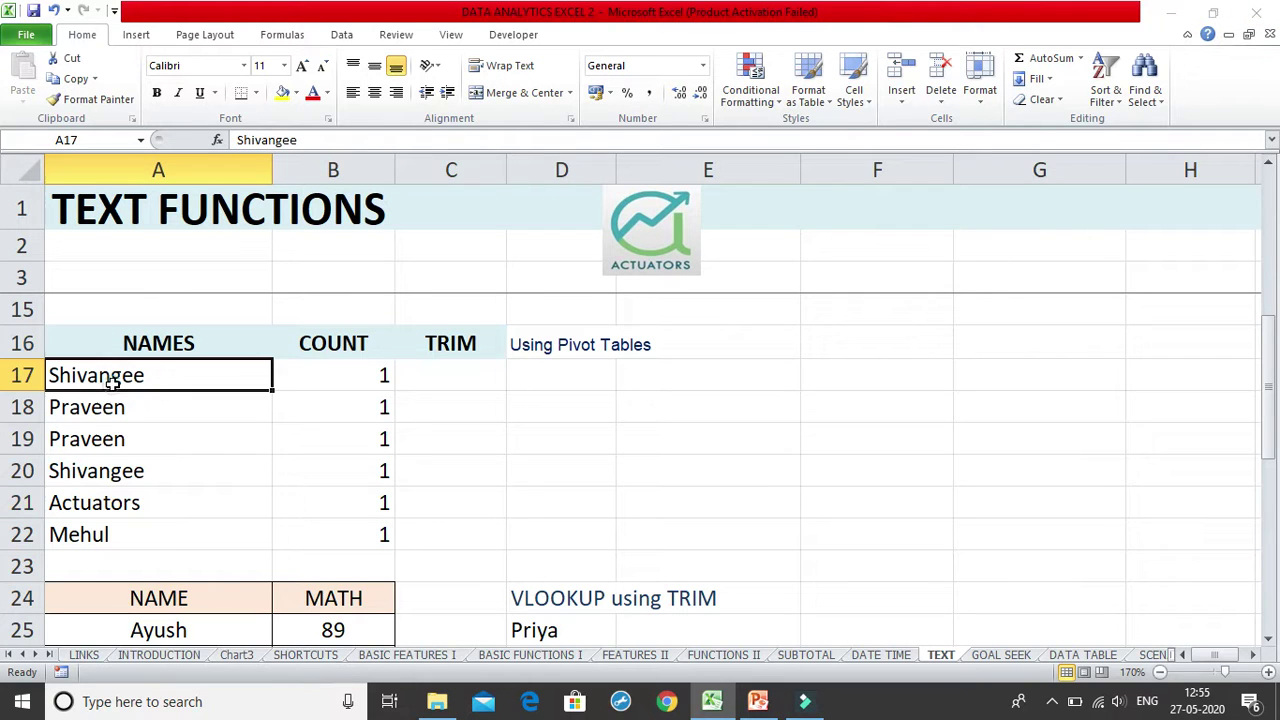
{"action": "left_click", "coordinate": [140, 476]}
{"action": "double_click", "coordinate": [148, 376]}
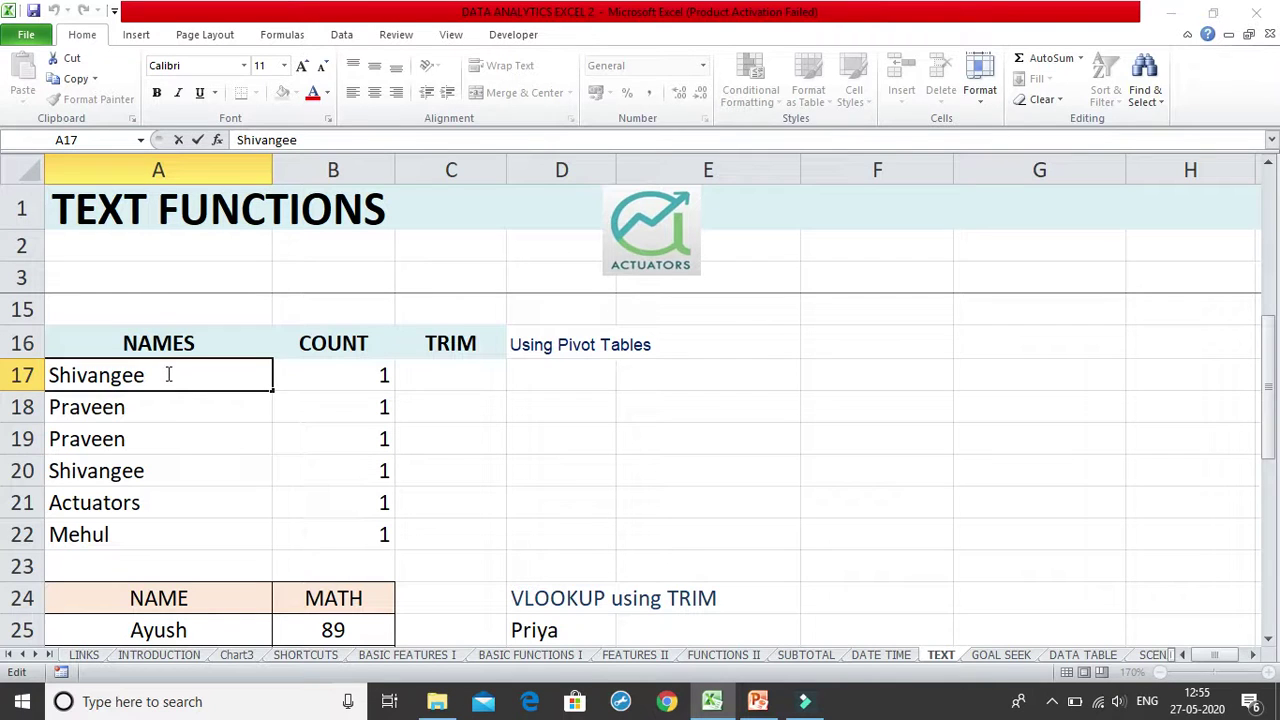
{"action": "double_click", "coordinate": [198, 476]}
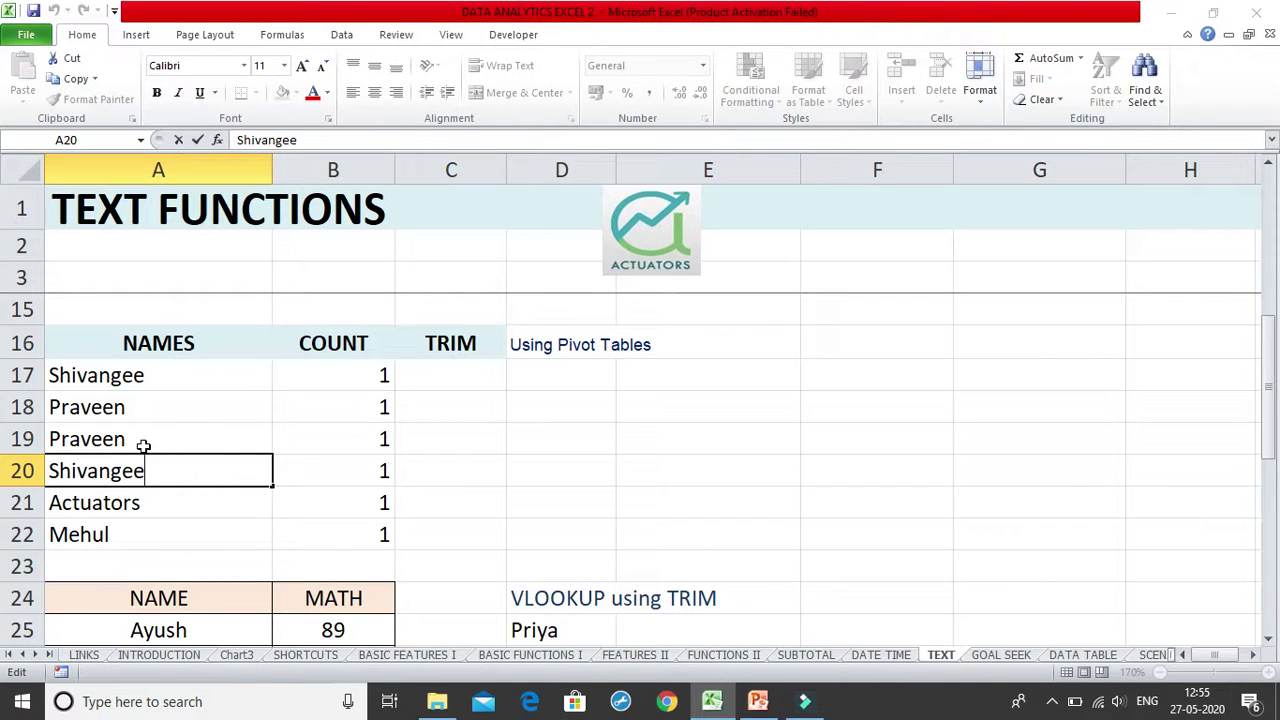
{"action": "double_click", "coordinate": [131, 410]}
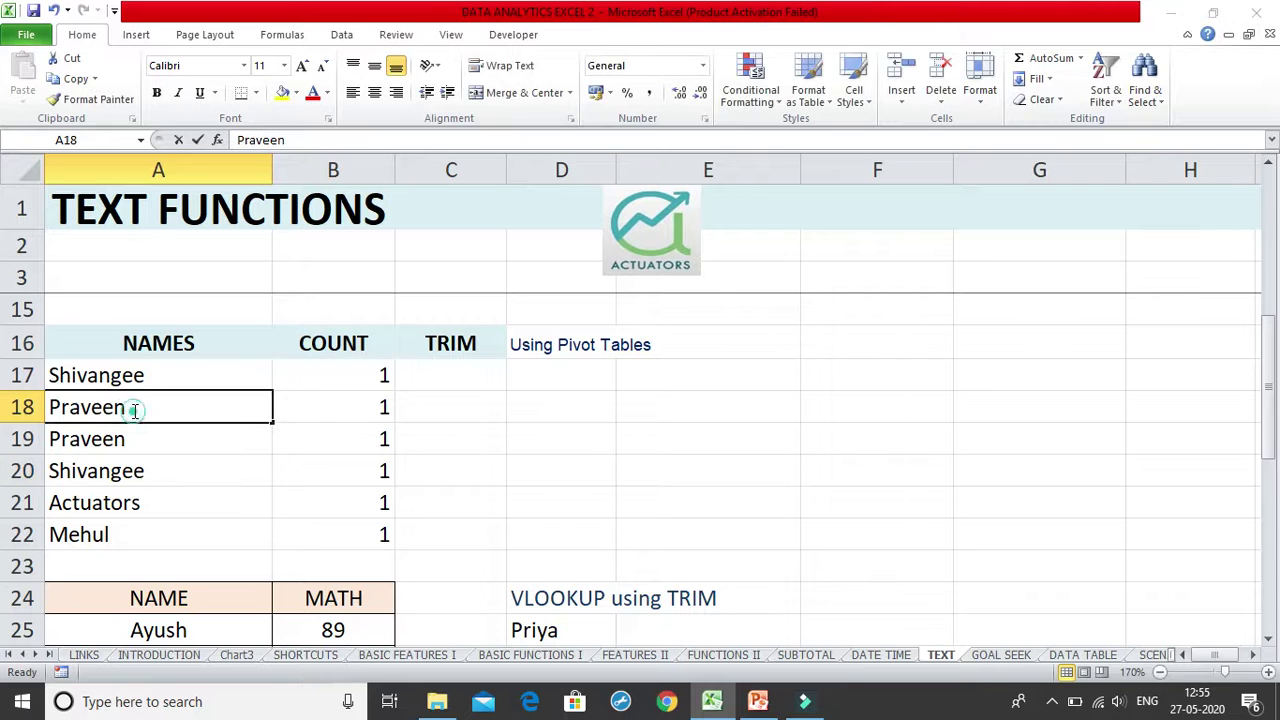
{"action": "left_click", "coordinate": [142, 445]}
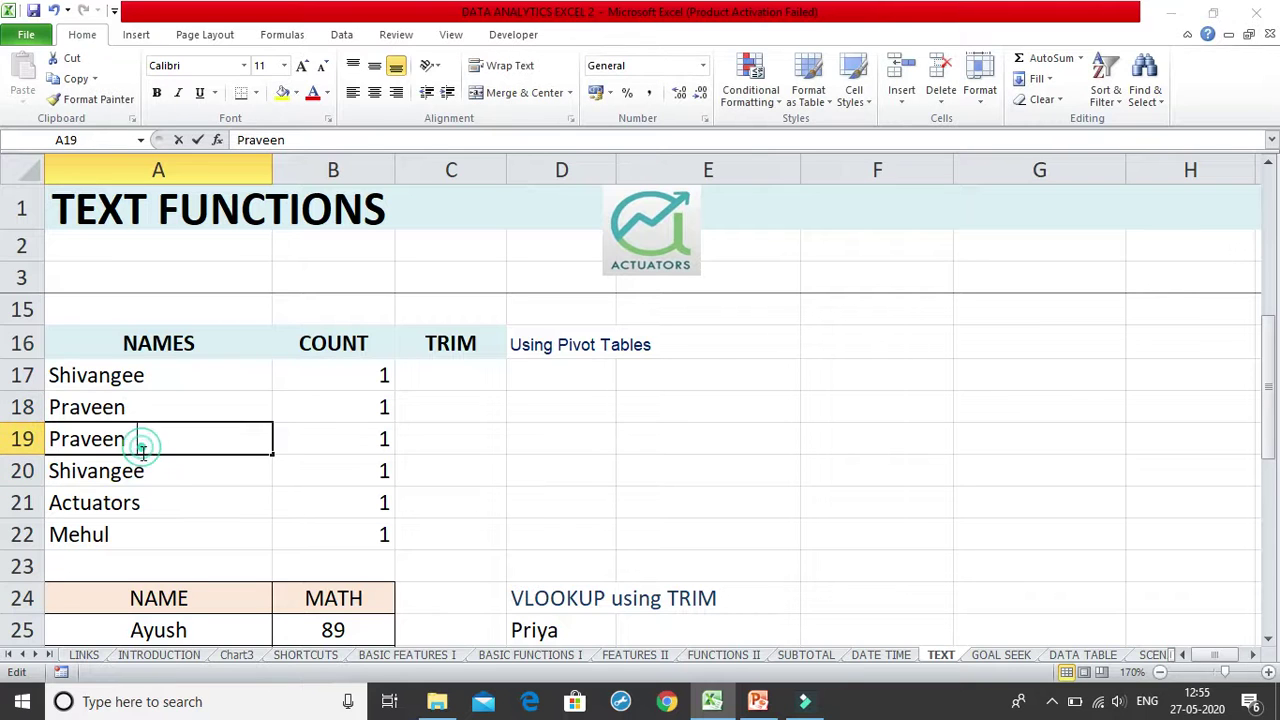
{"action": "left_click", "coordinate": [162, 509]}
{"action": "double_click", "coordinate": [157, 534]}
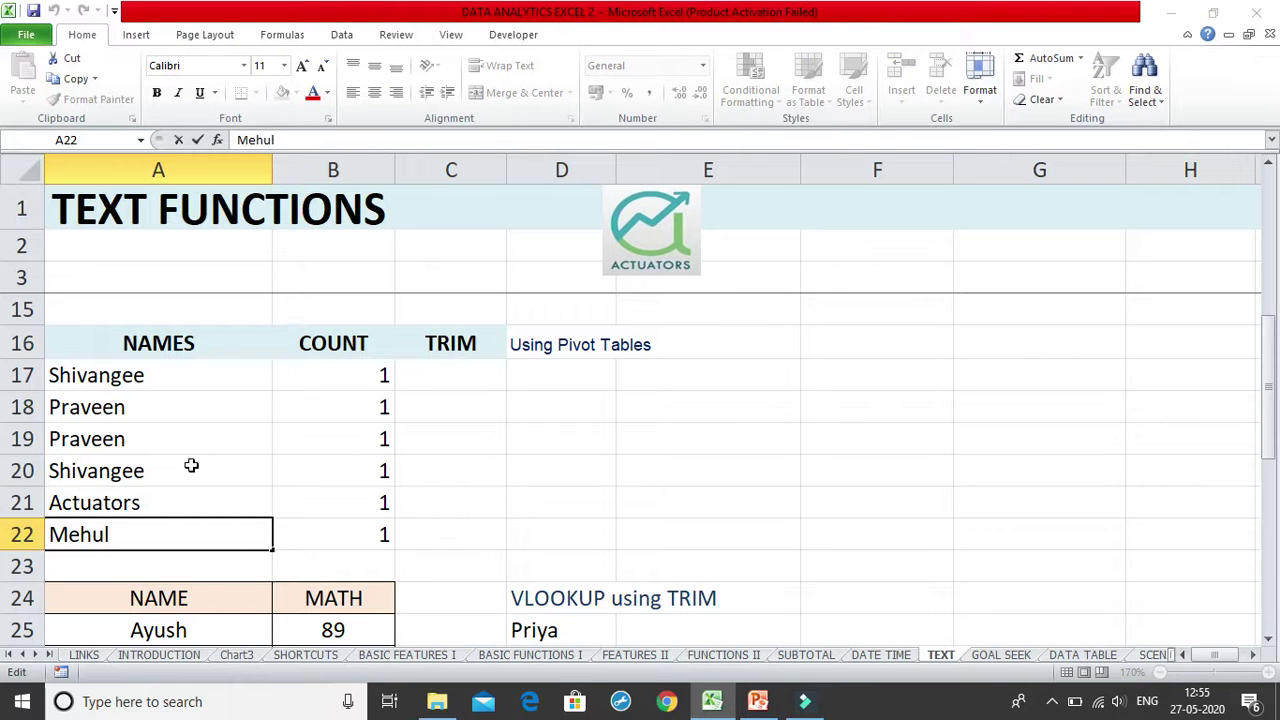
{"action": "left_click", "coordinate": [189, 464]}
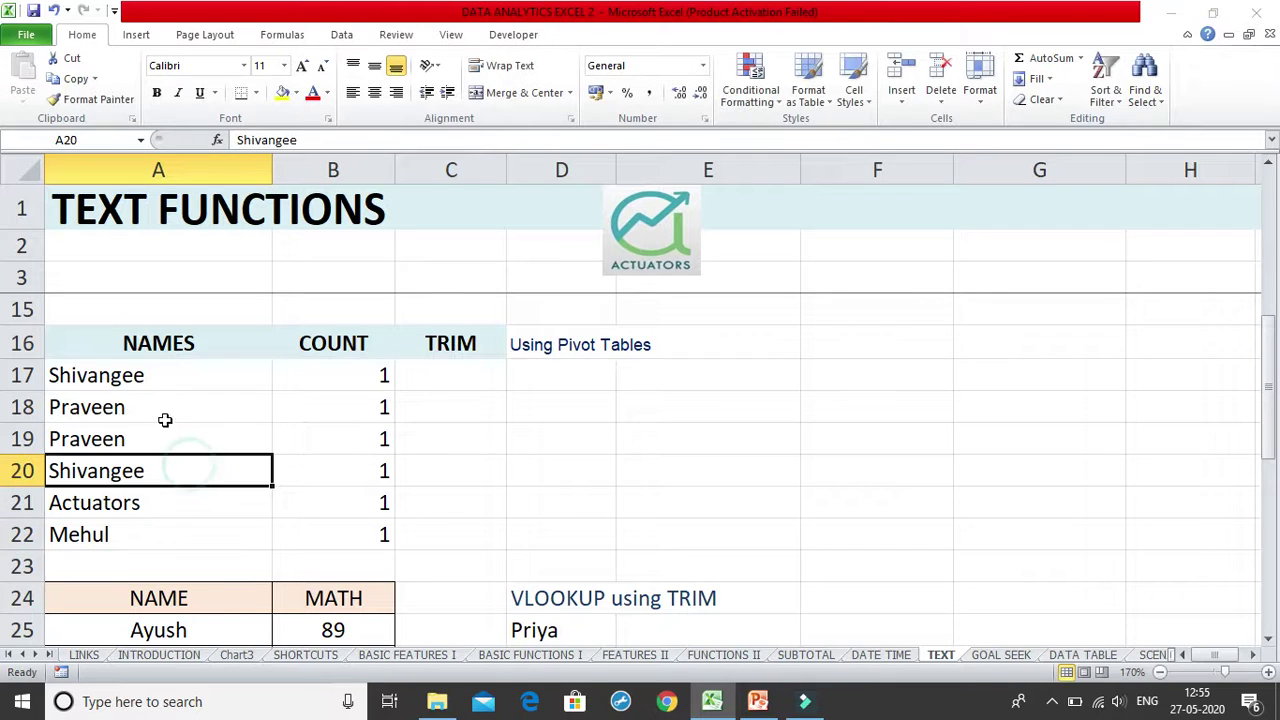
{"action": "left_click", "coordinate": [153, 375]}
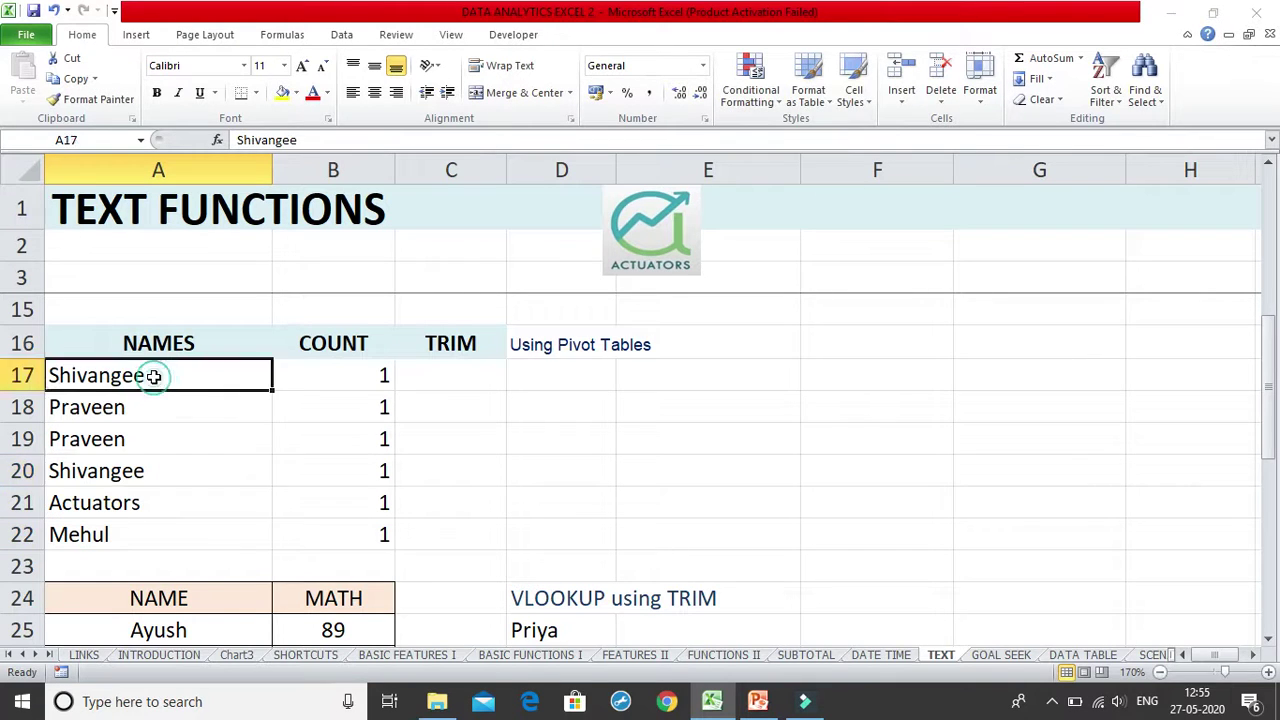
{"action": "left_click", "coordinate": [175, 477]}
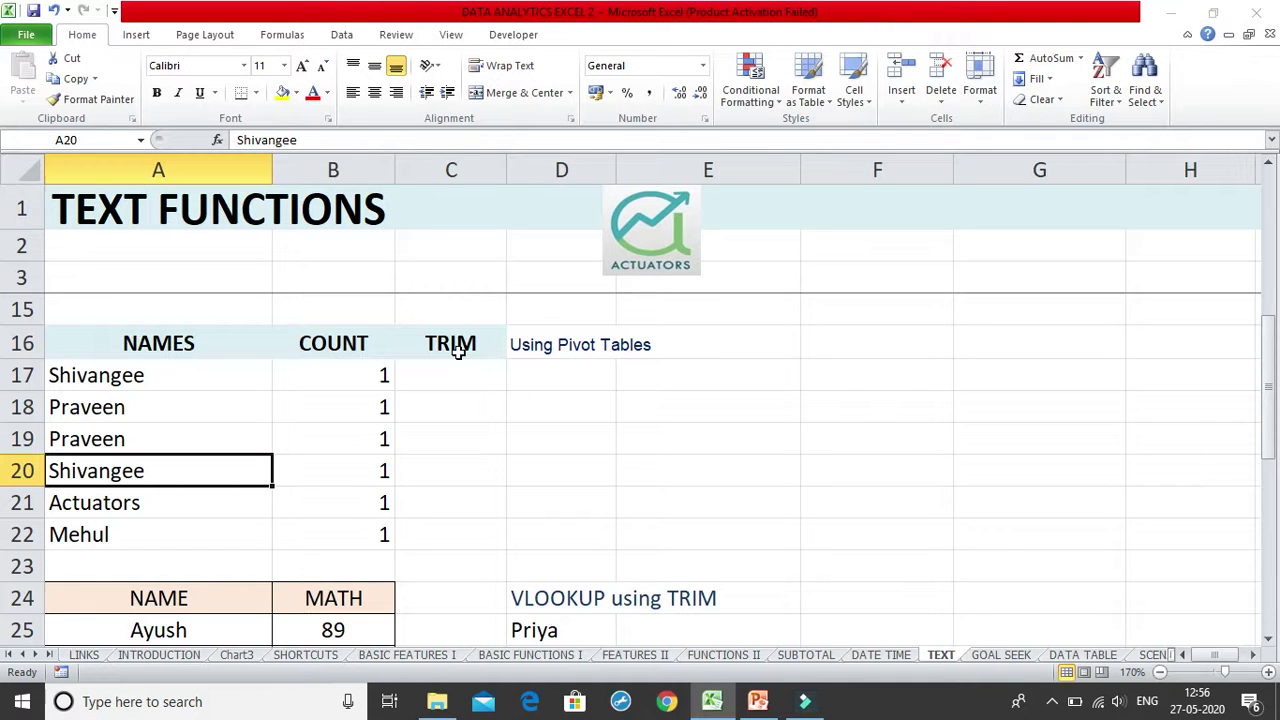
Step: Insert a PivotTable on a new sheet from the NAMES and COUNT range A16:B22
{"action": "left_click_drag", "start_coordinate": [223, 349], "coordinate": [291, 537]}
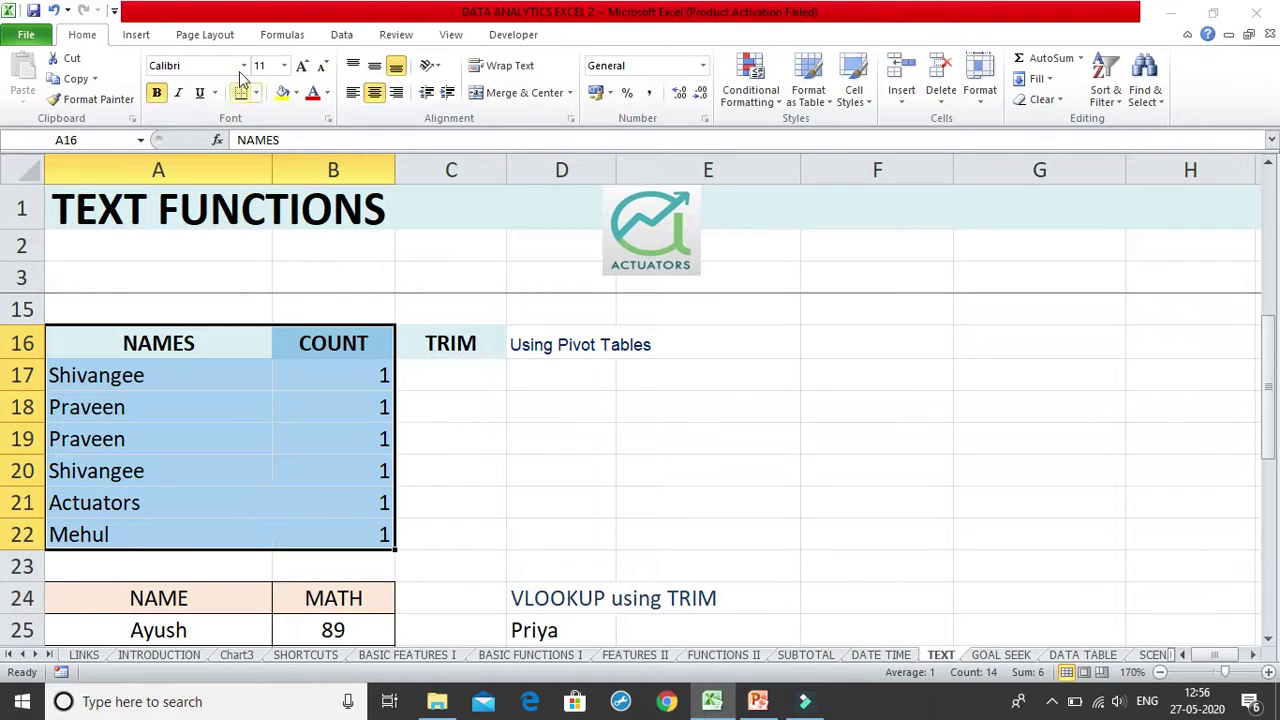
{"action": "left_click", "coordinate": [150, 22]}
{"action": "left_click", "coordinate": [30, 70]}
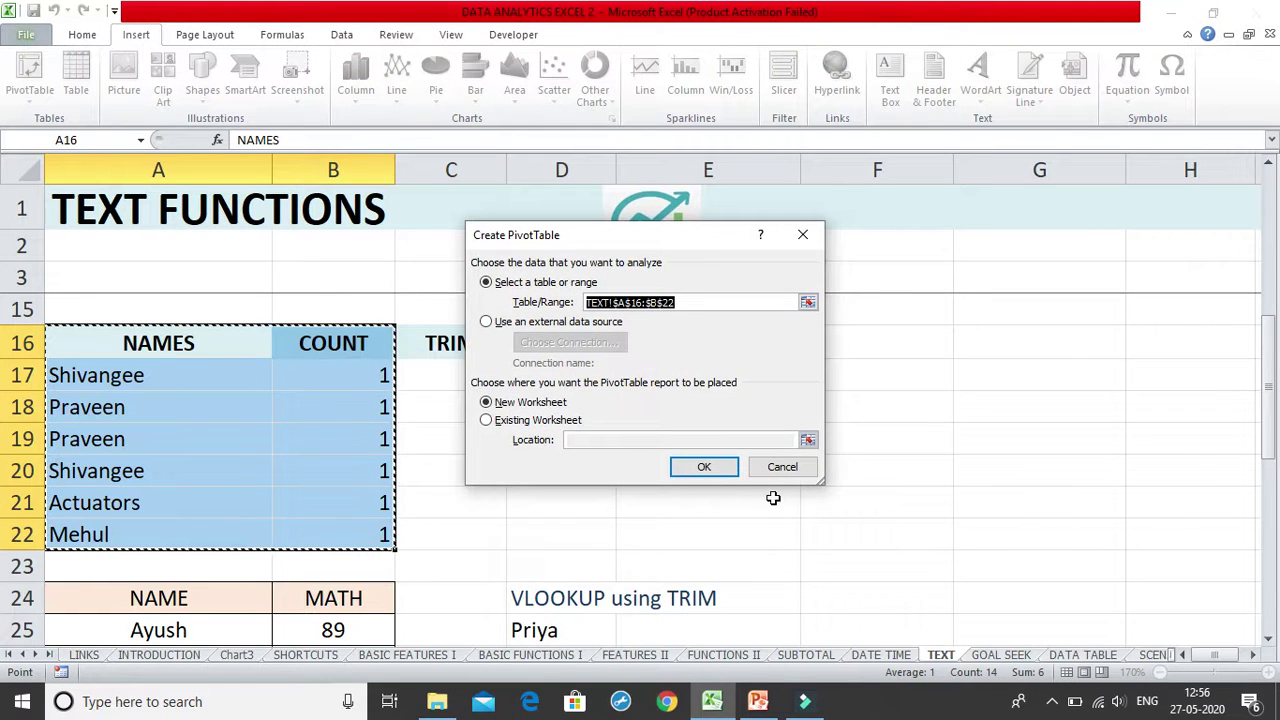
{"action": "left_click", "coordinate": [720, 470]}
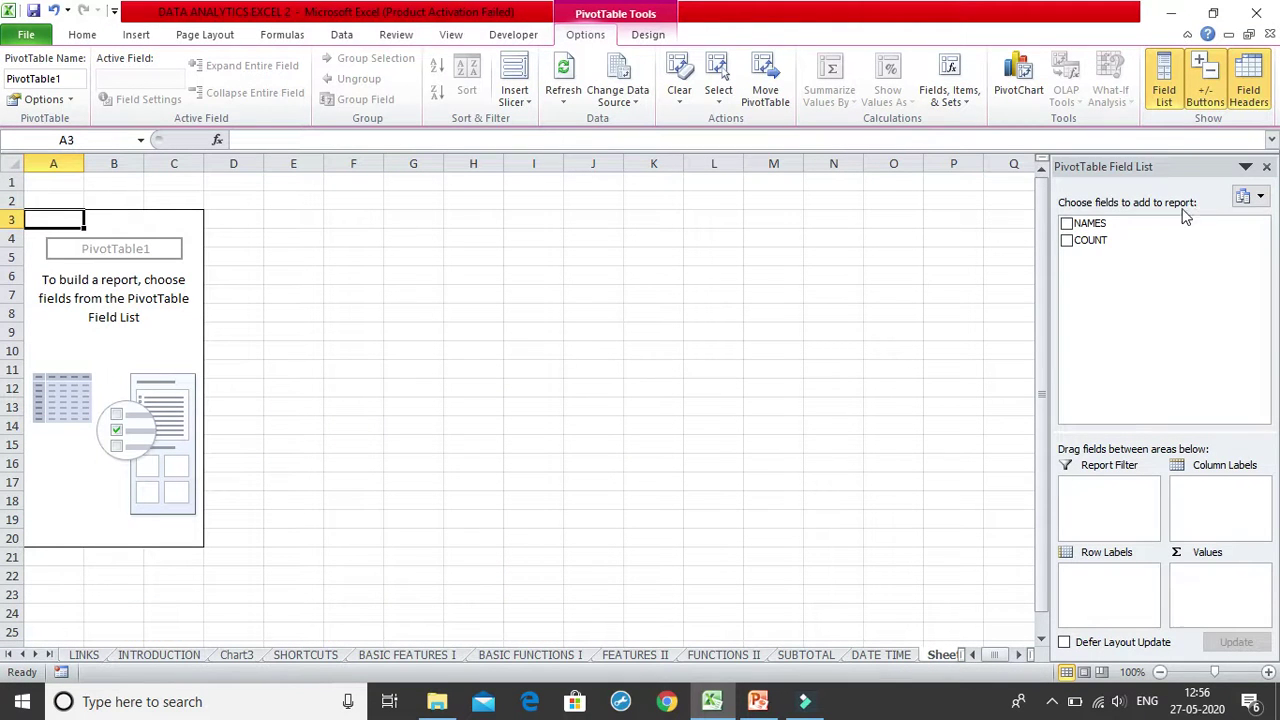
Step: Put NAMES in Row Labels and COUNT in Values, then zoom in on the pivot
{"action": "left_click_drag", "start_coordinate": [1138, 224], "coordinate": [1098, 578]}
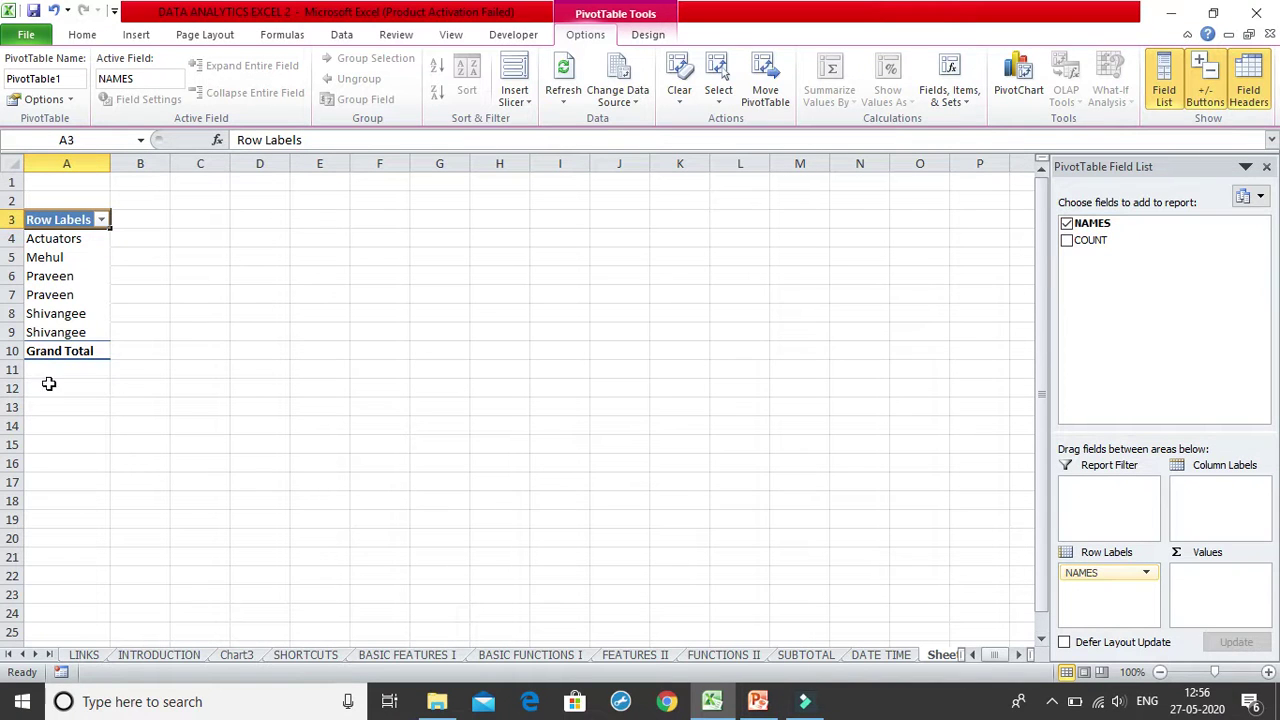
{"action": "left_click_drag", "start_coordinate": [1088, 240], "coordinate": [1215, 582]}
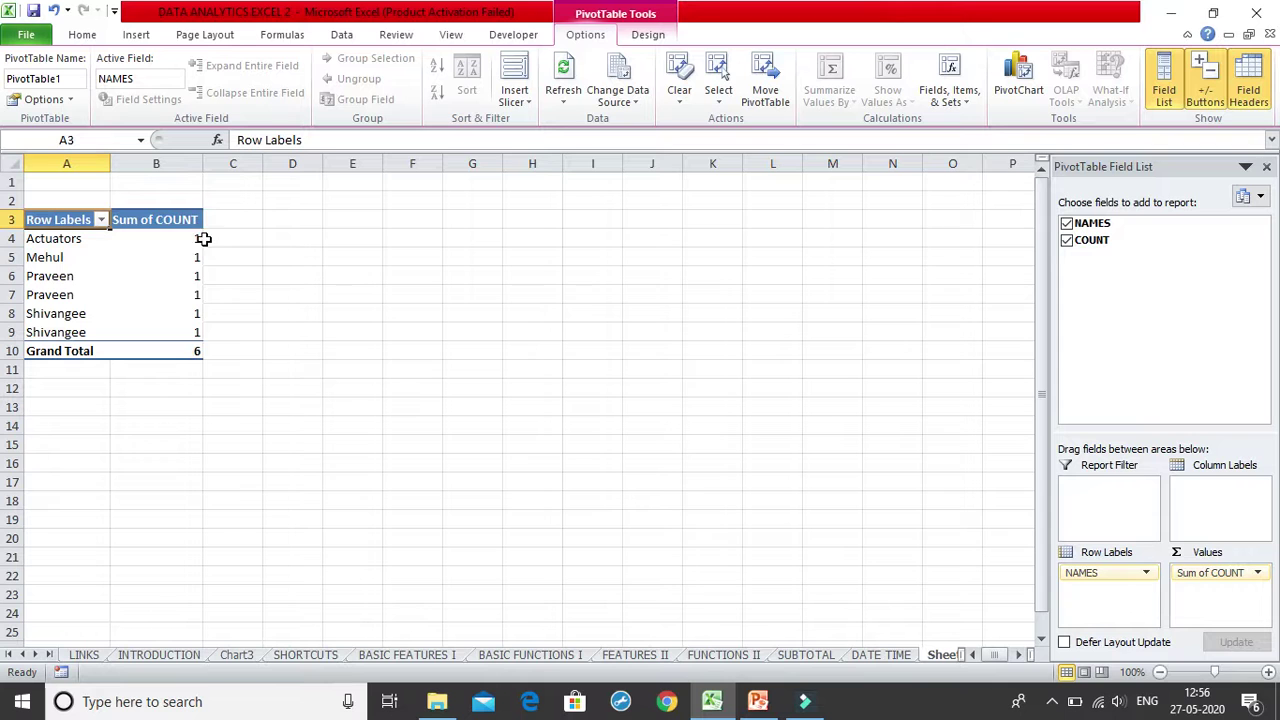
{"action": "left_click", "coordinate": [1268, 672]}
{"action": "left_click", "coordinate": [1268, 672]}
{"action": "left_click", "coordinate": [1268, 672]}
{"action": "left_click", "coordinate": [1268, 672]}
{"action": "left_click", "coordinate": [1268, 672]}
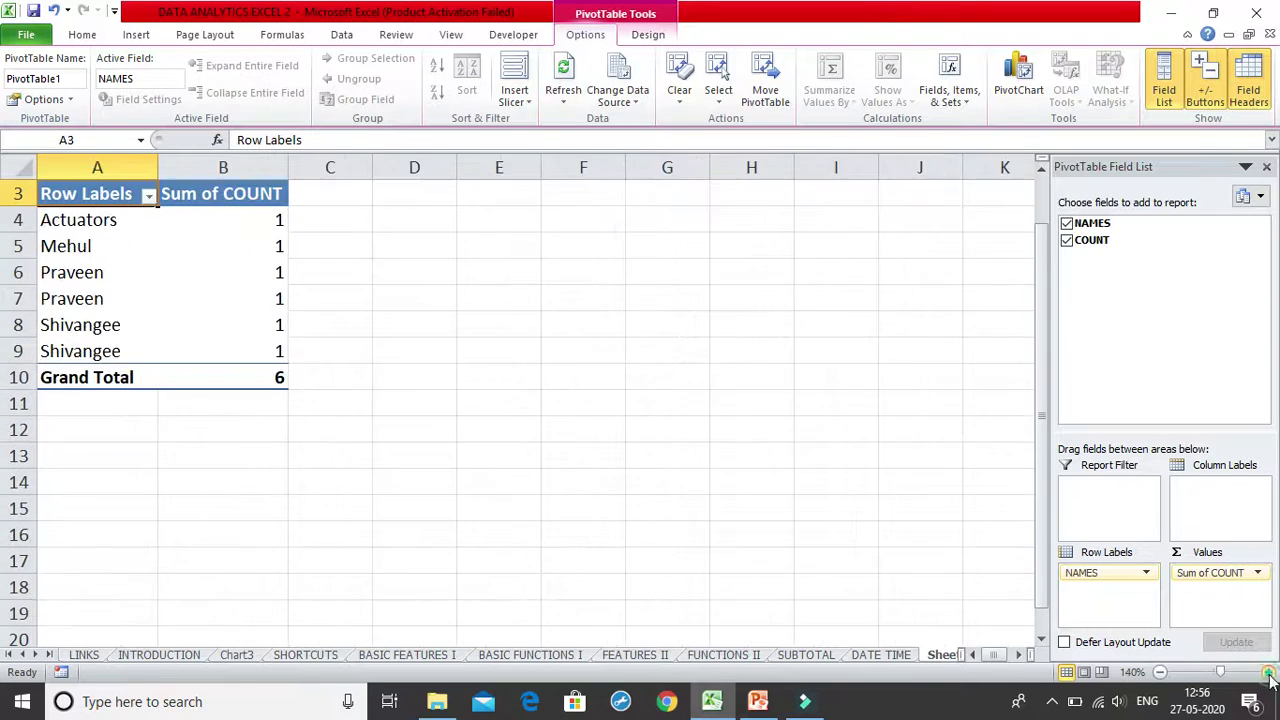
{"action": "scroll", "coordinate": [790, 455], "scroll_direction": "up", "scroll_amount": 1}
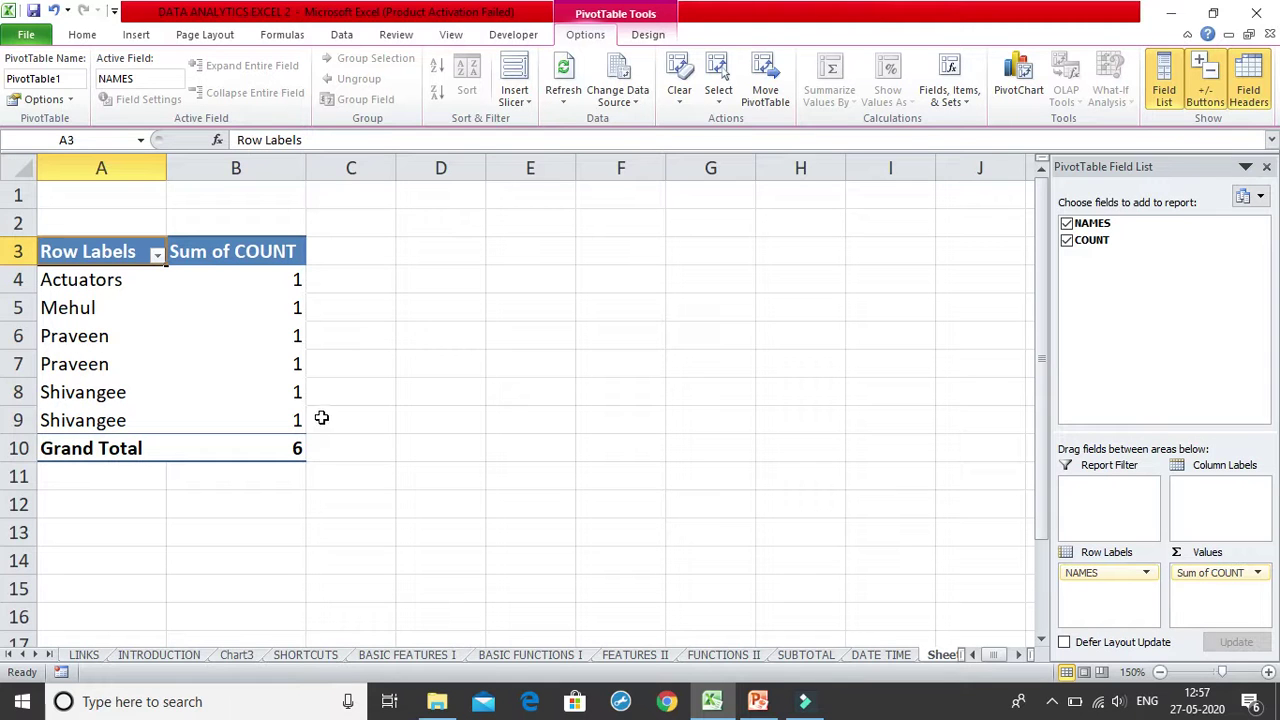
Step: On the TEXT sheet, start a TRIM formula in C17, undoing an accidental edit of A17
{"action": "left_click", "coordinate": [898, 655]}
{"action": "left_click", "coordinate": [996, 655]}
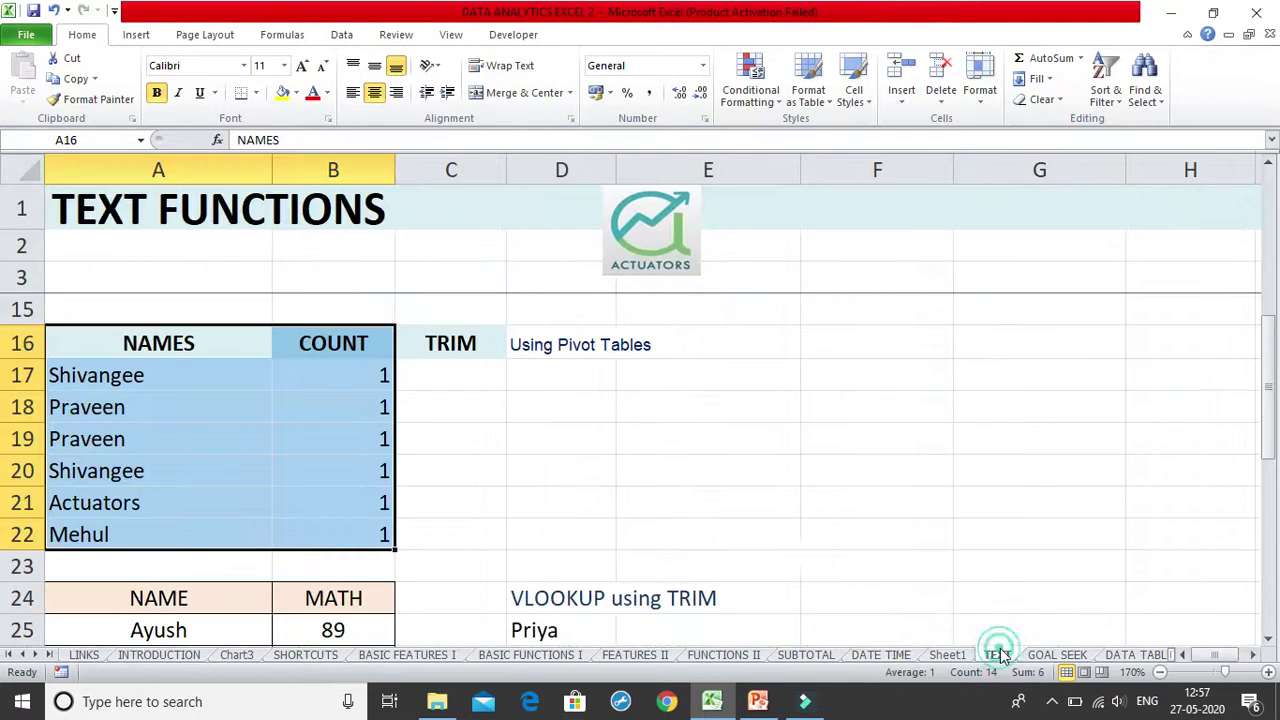
{"action": "left_click", "coordinate": [486, 365]}
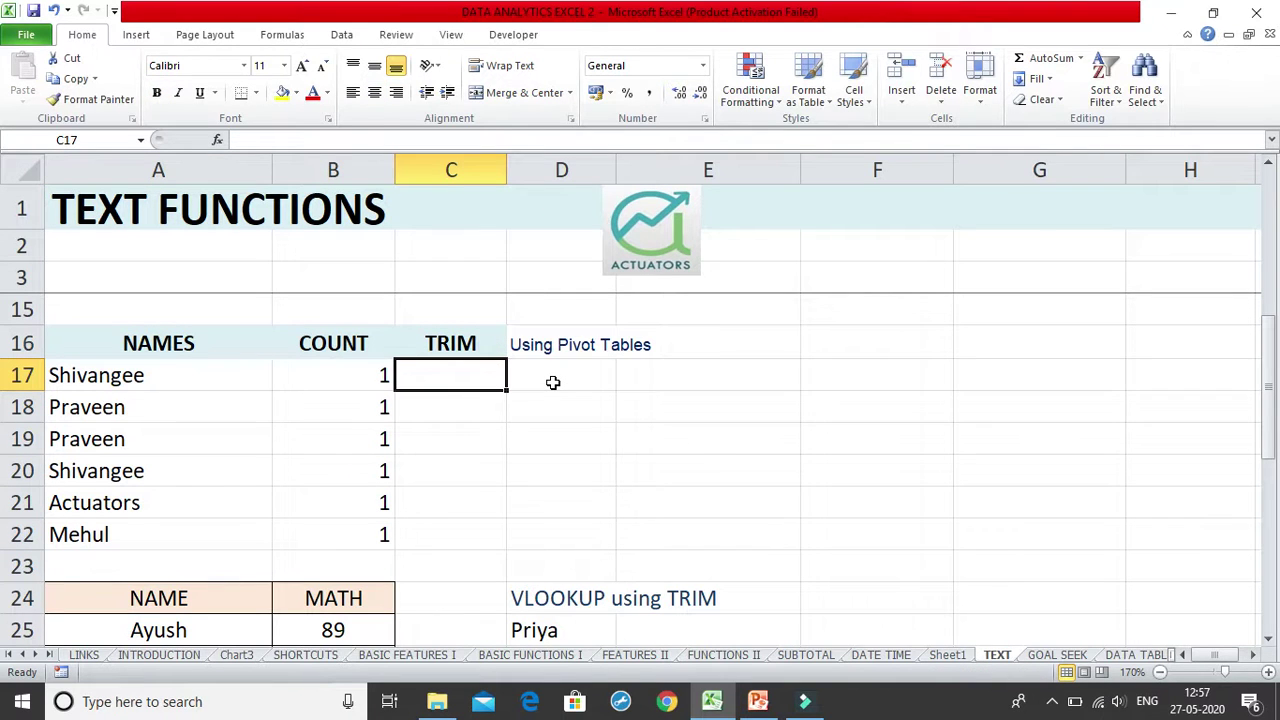
{"action": "type", "text": "=TRIM("}
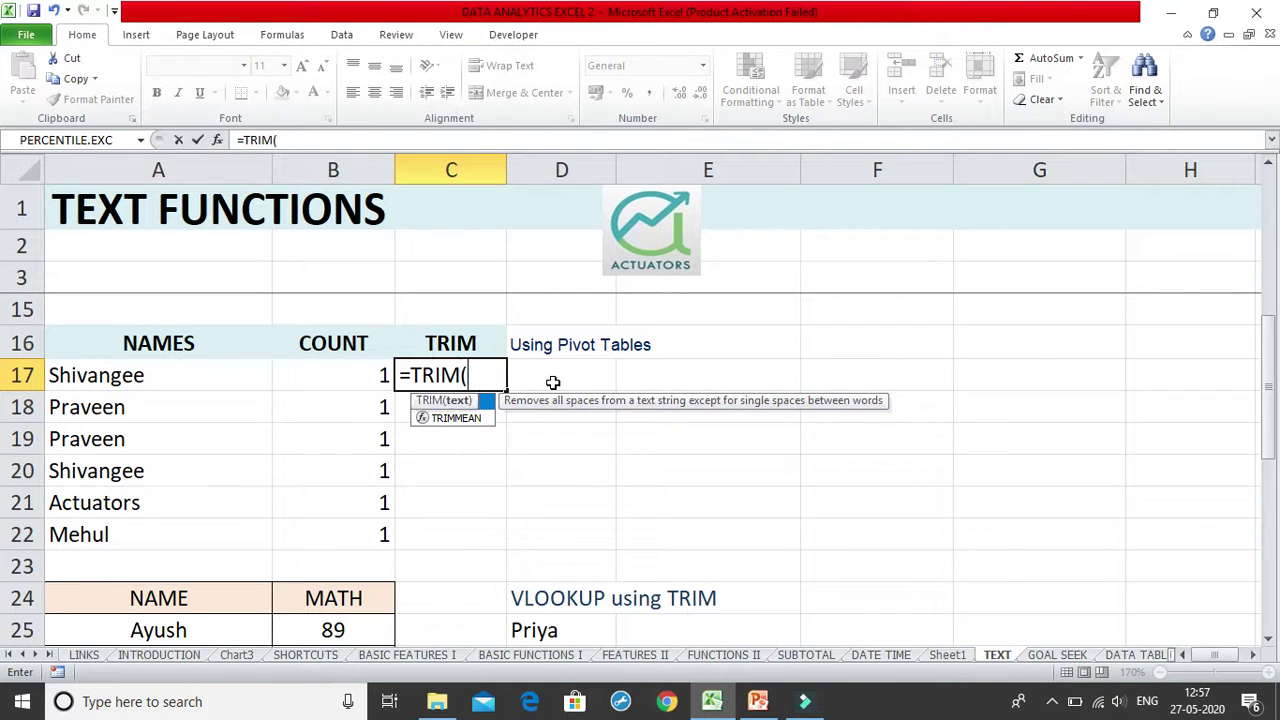
{"action": "key", "text": "BackSpace"}
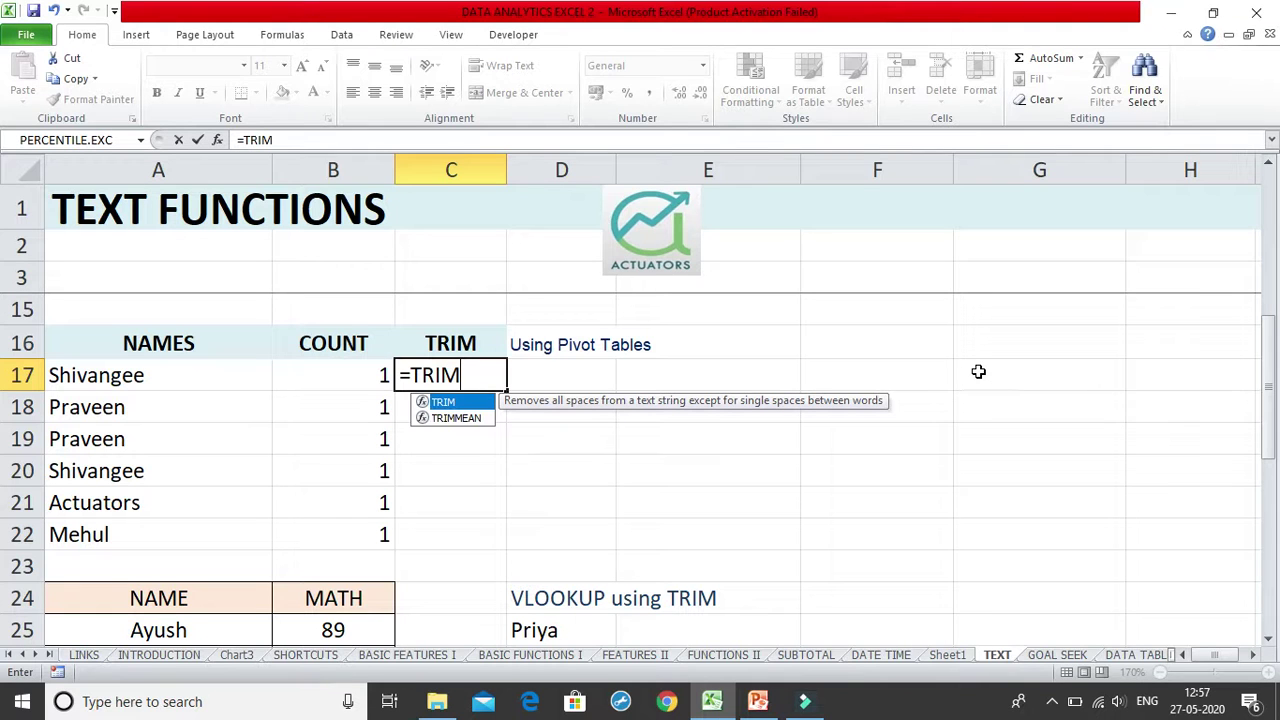
{"action": "left_click_drag", "start_coordinate": [177, 372], "coordinate": [211, 388]}
{"action": "type", "text": ")"}
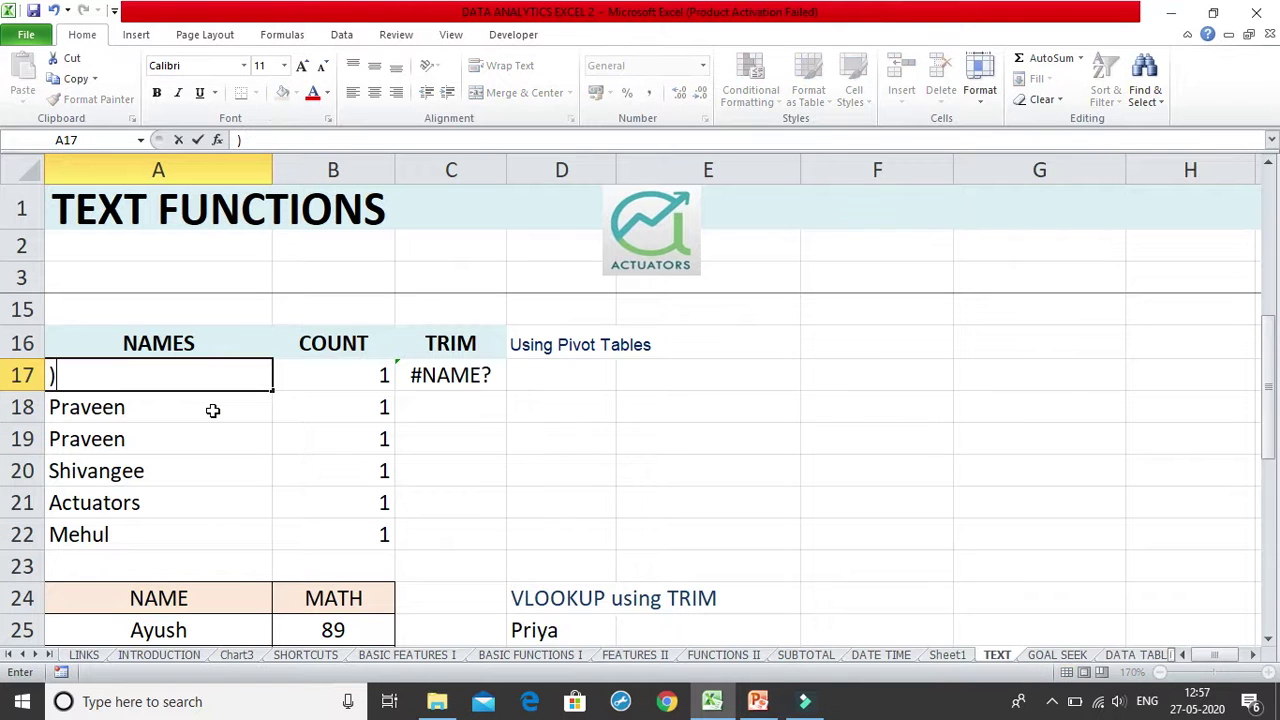
{"action": "key", "text": "ctrl+z"}
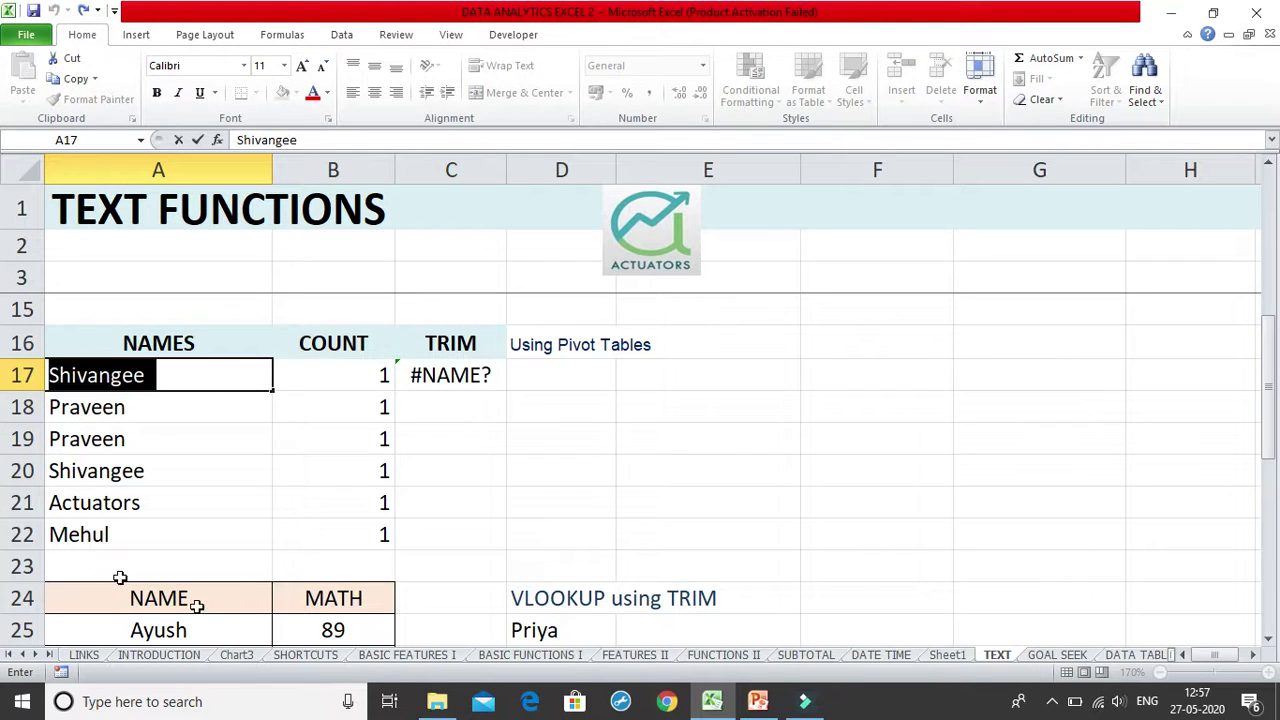
Step: Complete C17's formula as =TRIM(A17) and confirm it
{"action": "left_click", "coordinate": [447, 372]}
{"action": "double_click", "coordinate": [475, 390]}
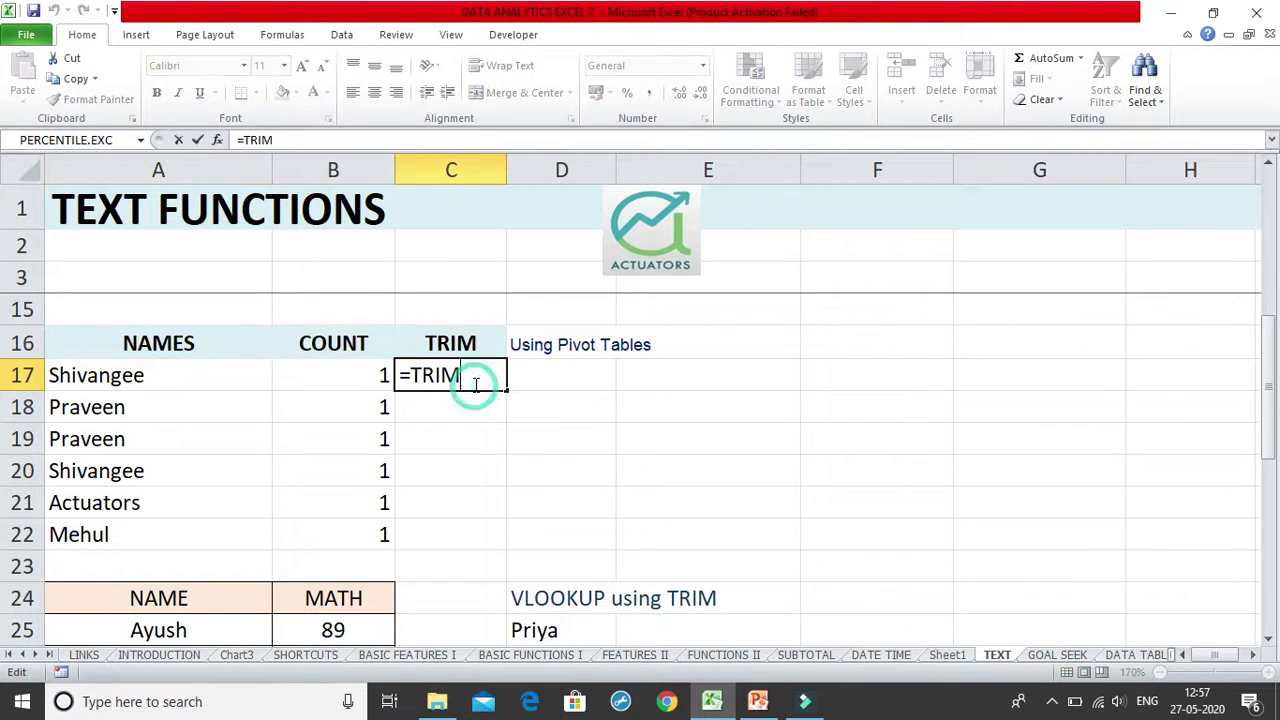
{"action": "type", "text": "("}
{"action": "key", "text": "Left"}
{"action": "key", "text": "Left"}
{"action": "key", "text": "Left"}
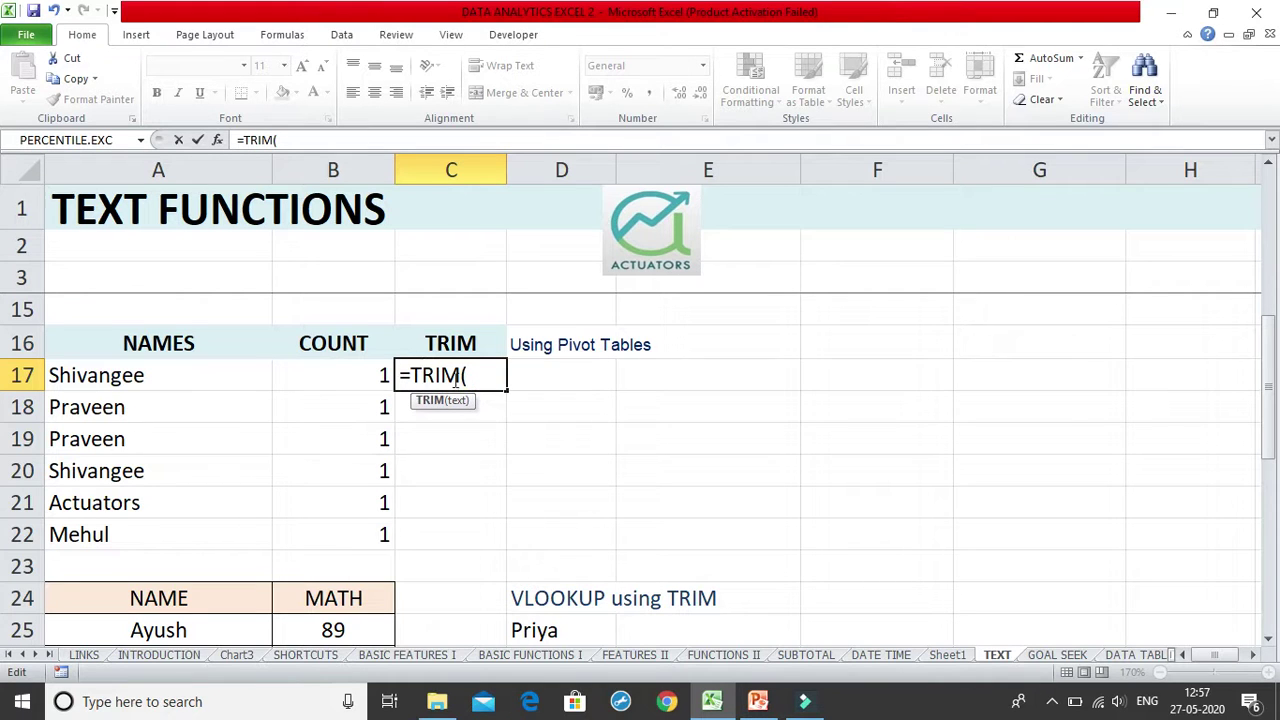
{"action": "left_click", "coordinate": [486, 374]}
{"action": "left_click", "coordinate": [220, 372]}
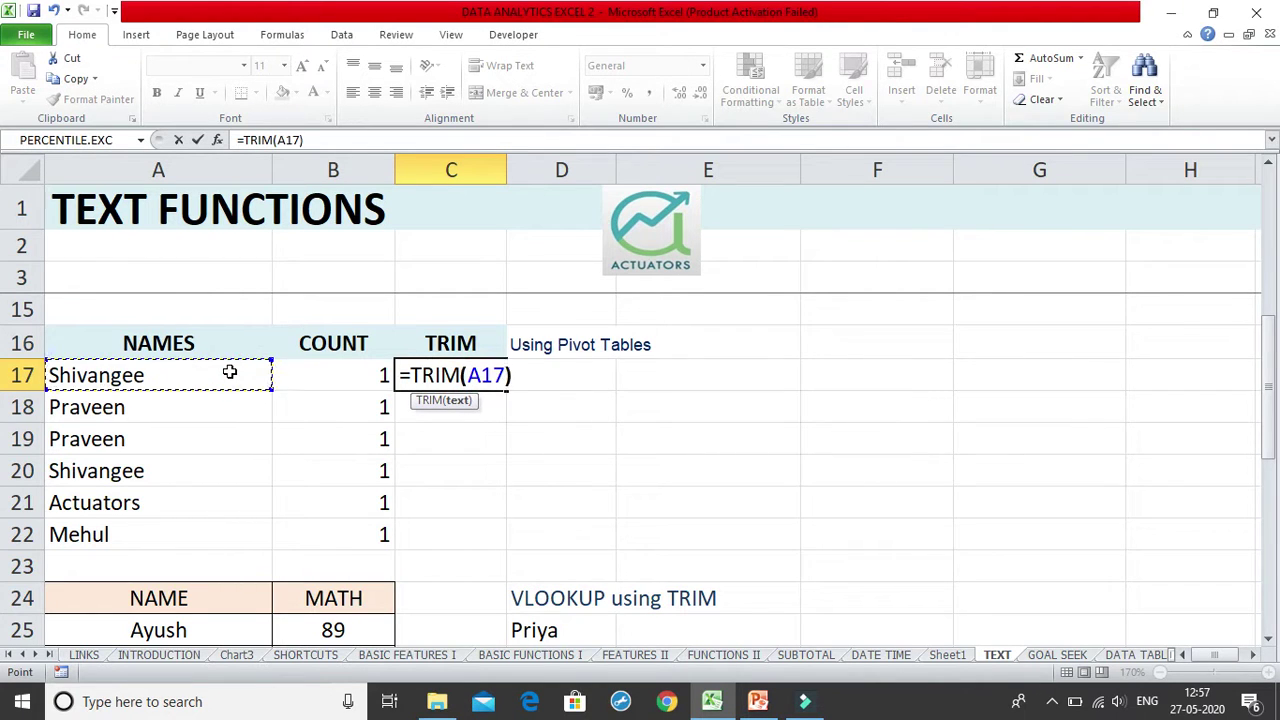
{"action": "key", "text": "Return"}
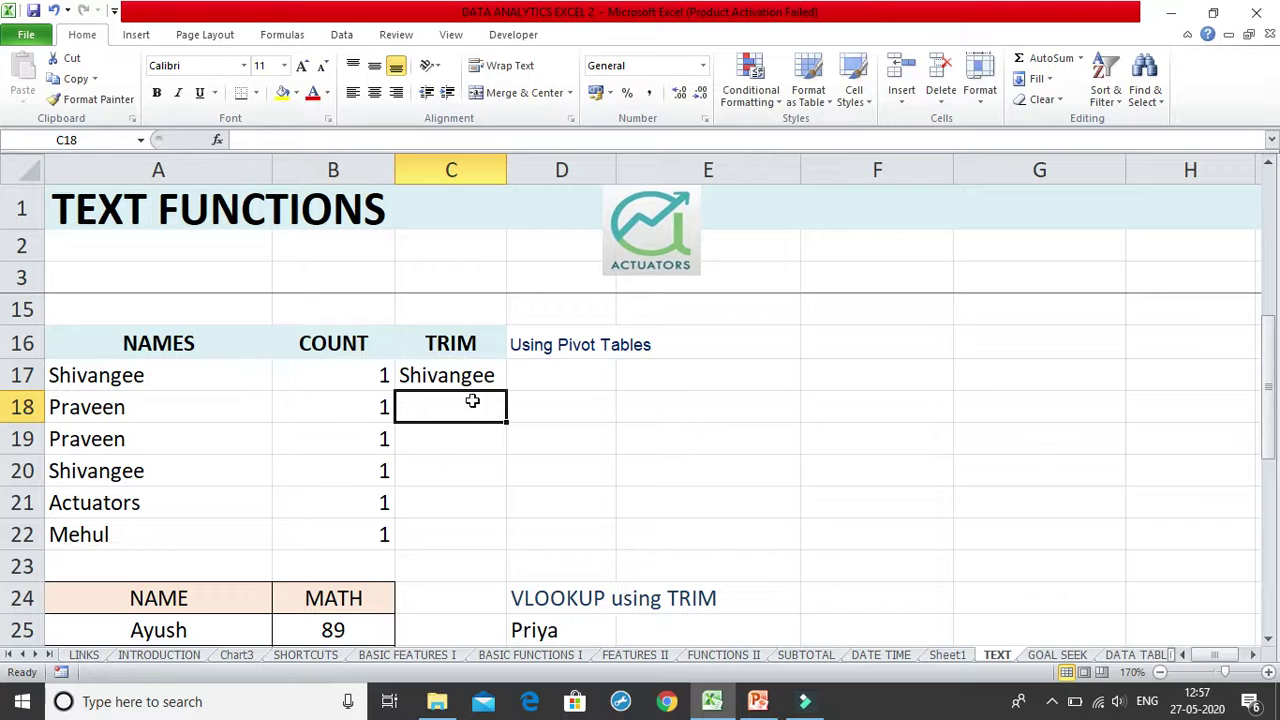
Step: Inspect the trailing spaces in A17 and re-confirm the =TRIM(A17) formula in C17
{"action": "left_click", "coordinate": [229, 374]}
{"action": "double_click", "coordinate": [152, 375]}
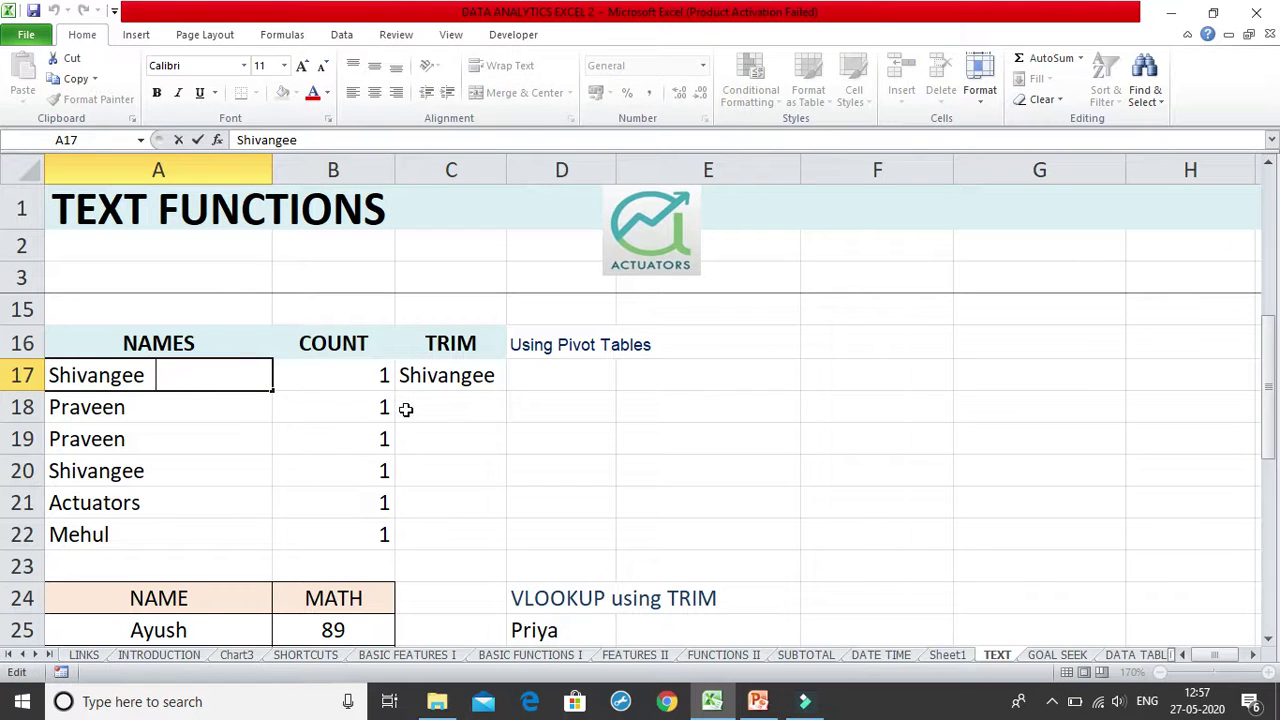
{"action": "double_click", "coordinate": [466, 375]}
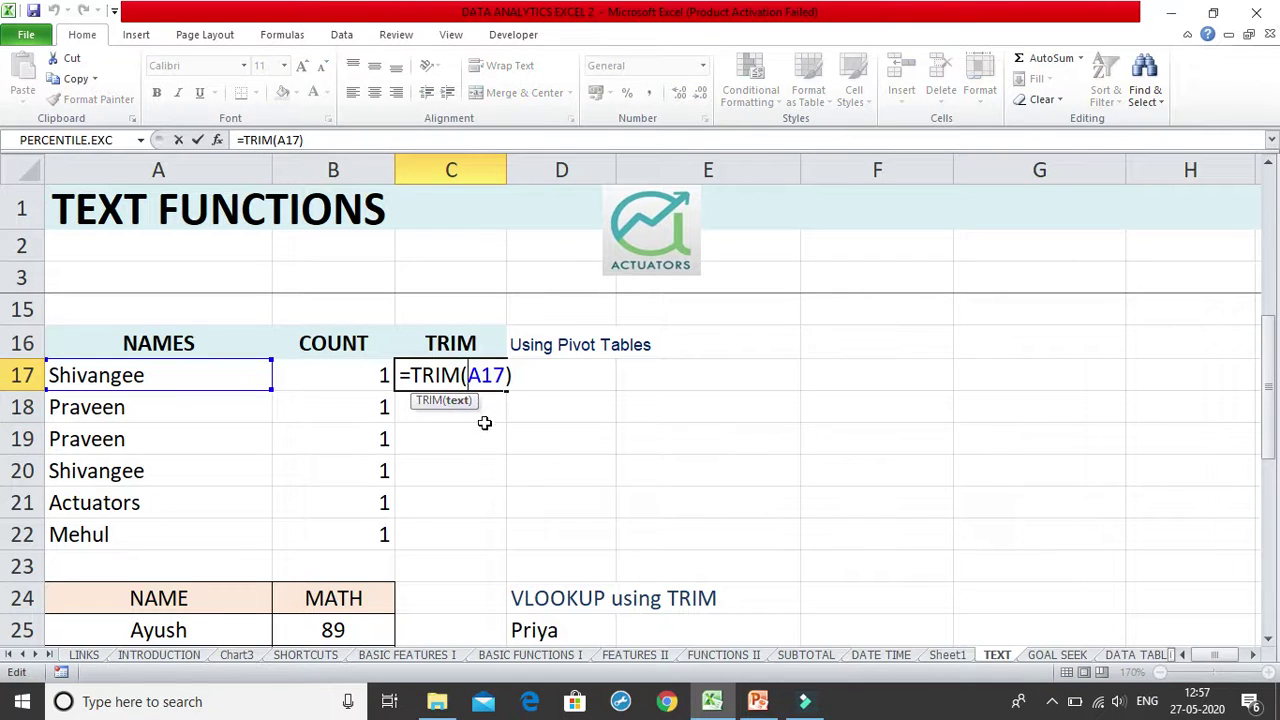
{"action": "key", "text": "Return"}
{"action": "left_click", "coordinate": [480, 375]}
{"action": "left_click", "coordinate": [337, 140]}
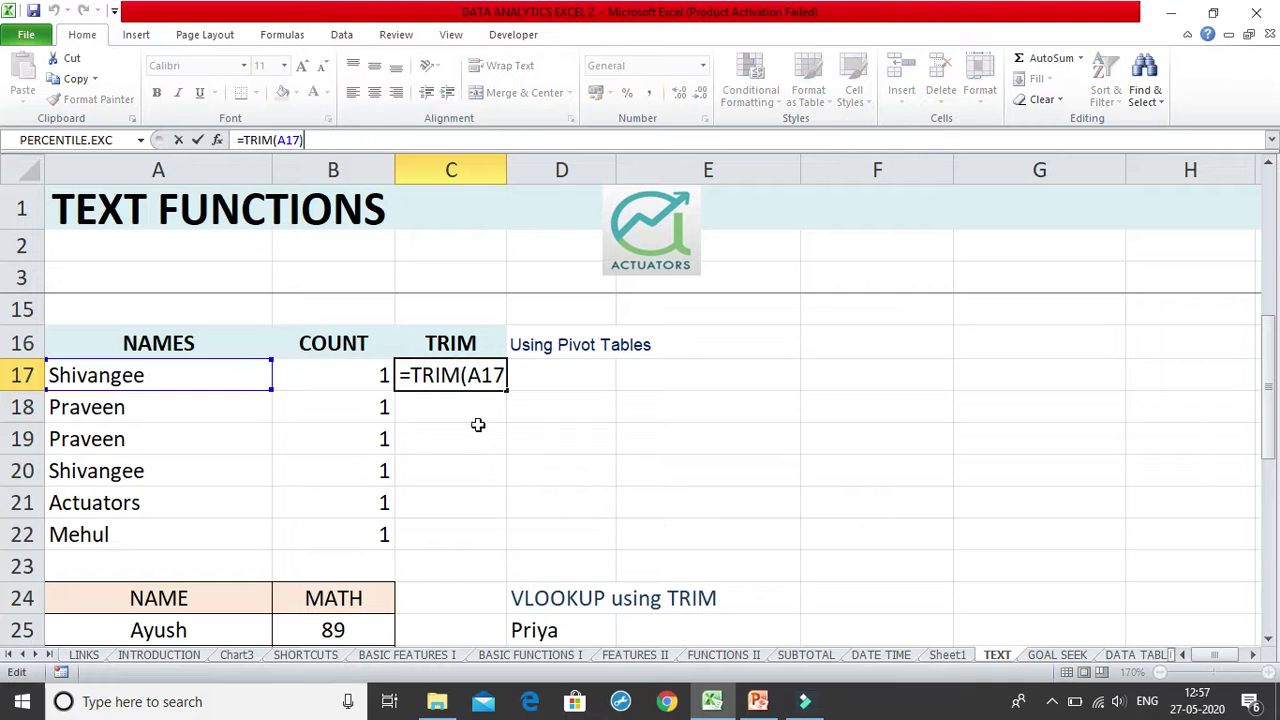
{"action": "key", "text": "Return"}
Step: Fill the TRIM formula down from C17 to C22
{"action": "left_click", "coordinate": [485, 377]}
{"action": "left_click_drag", "start_coordinate": [507, 390], "coordinate": [509, 548]}
{"action": "left_click", "coordinate": [478, 408]}
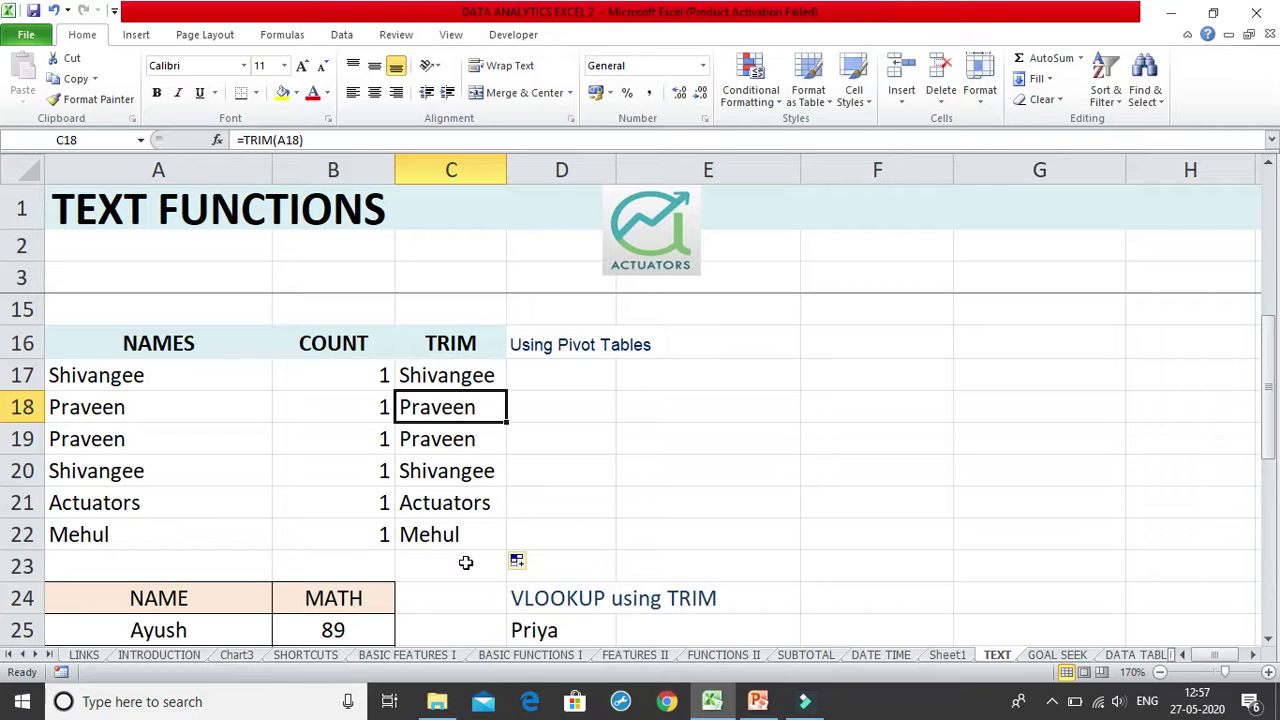
{"action": "left_click", "coordinate": [463, 376]}
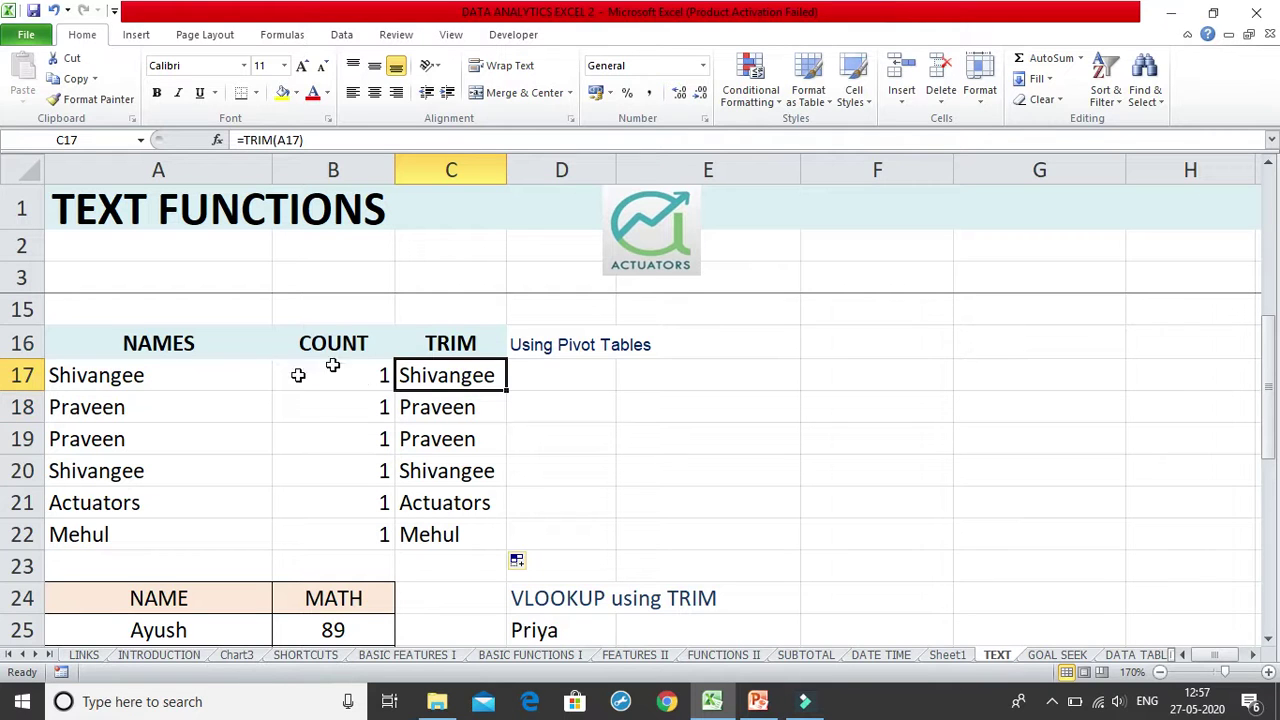
Step: Review the filled TRIM formulas in C18 through C22
{"action": "left_click", "coordinate": [458, 408]}
{"action": "left_click", "coordinate": [466, 439]}
{"action": "left_click", "coordinate": [465, 468]}
{"action": "left_click", "coordinate": [460, 502]}
{"action": "left_click", "coordinate": [464, 532]}
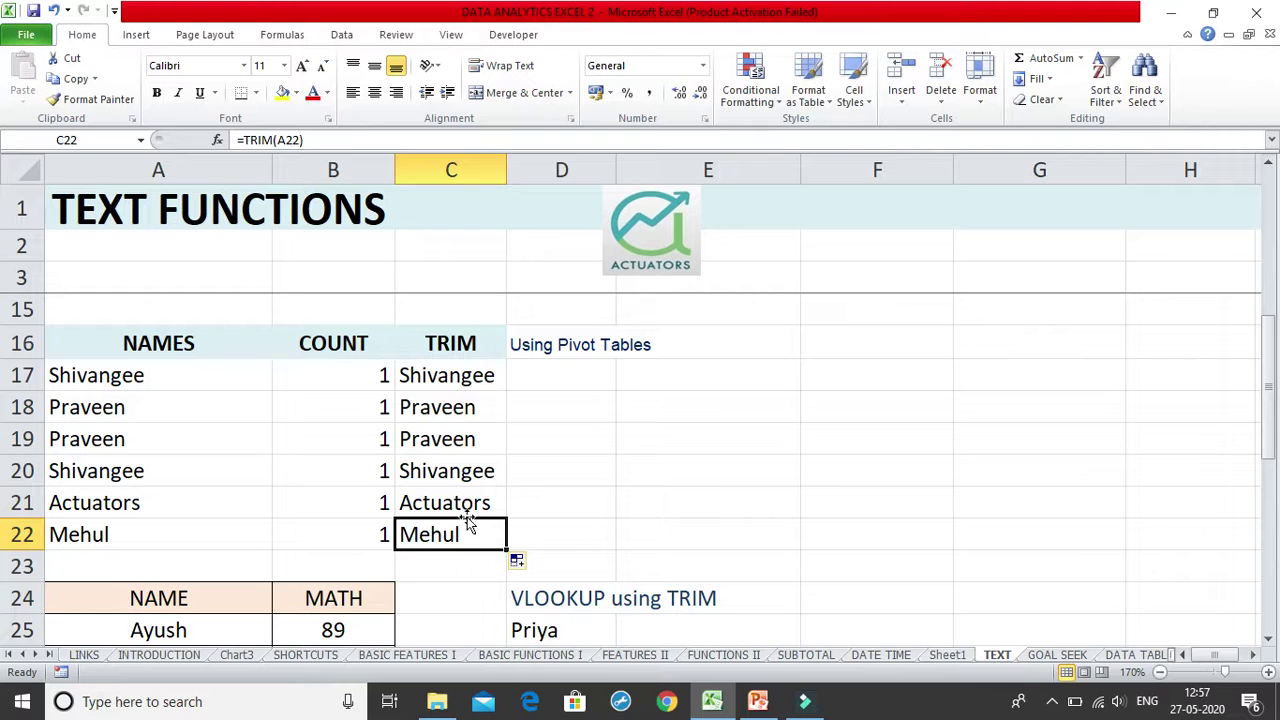
Step: Copy C17:C22 and paste it as values over A17:A22
{"action": "left_click_drag", "start_coordinate": [476, 374], "coordinate": [492, 524]}
{"action": "key", "text": "ctrl+c"}
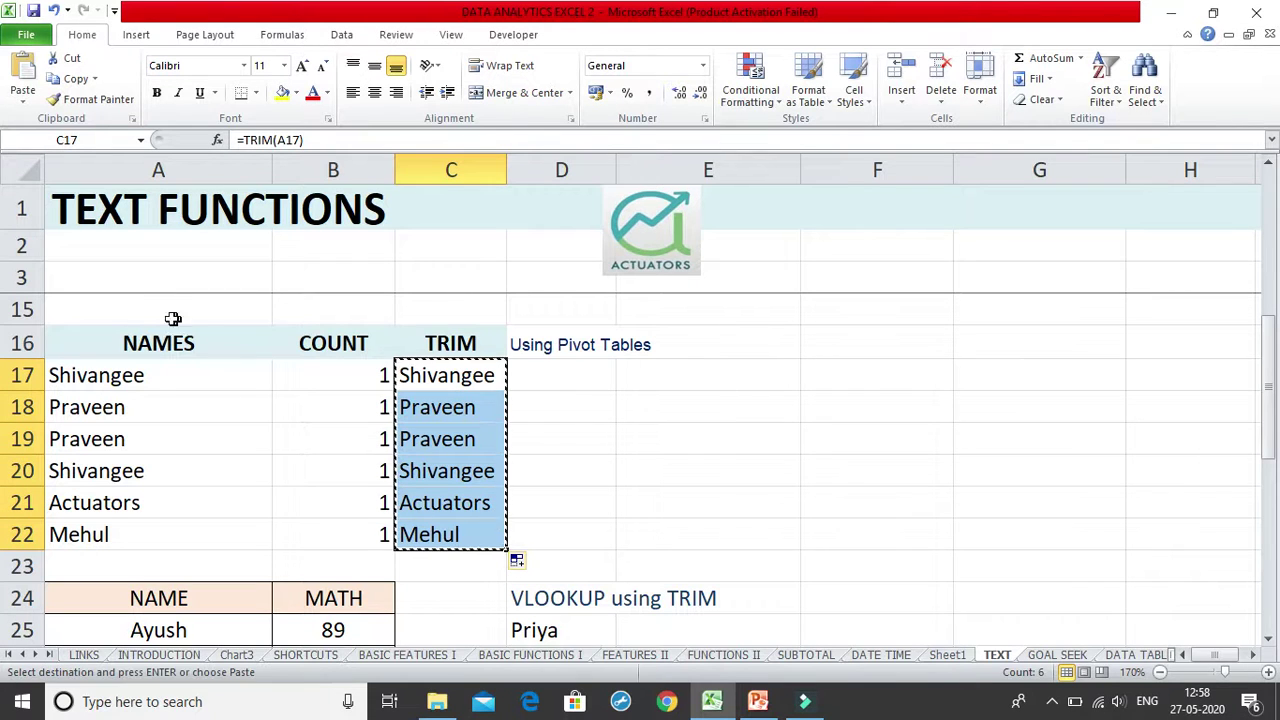
{"action": "left_click", "coordinate": [157, 376]}
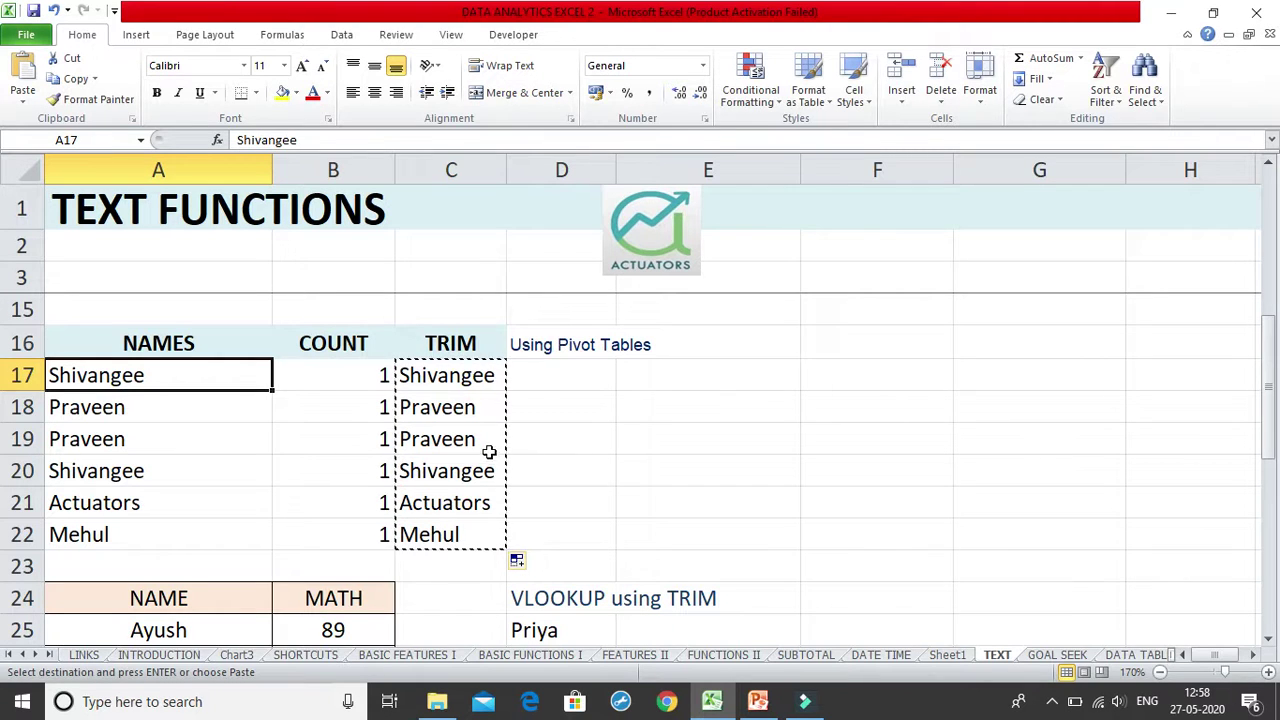
{"action": "left_click", "coordinate": [24, 100]}
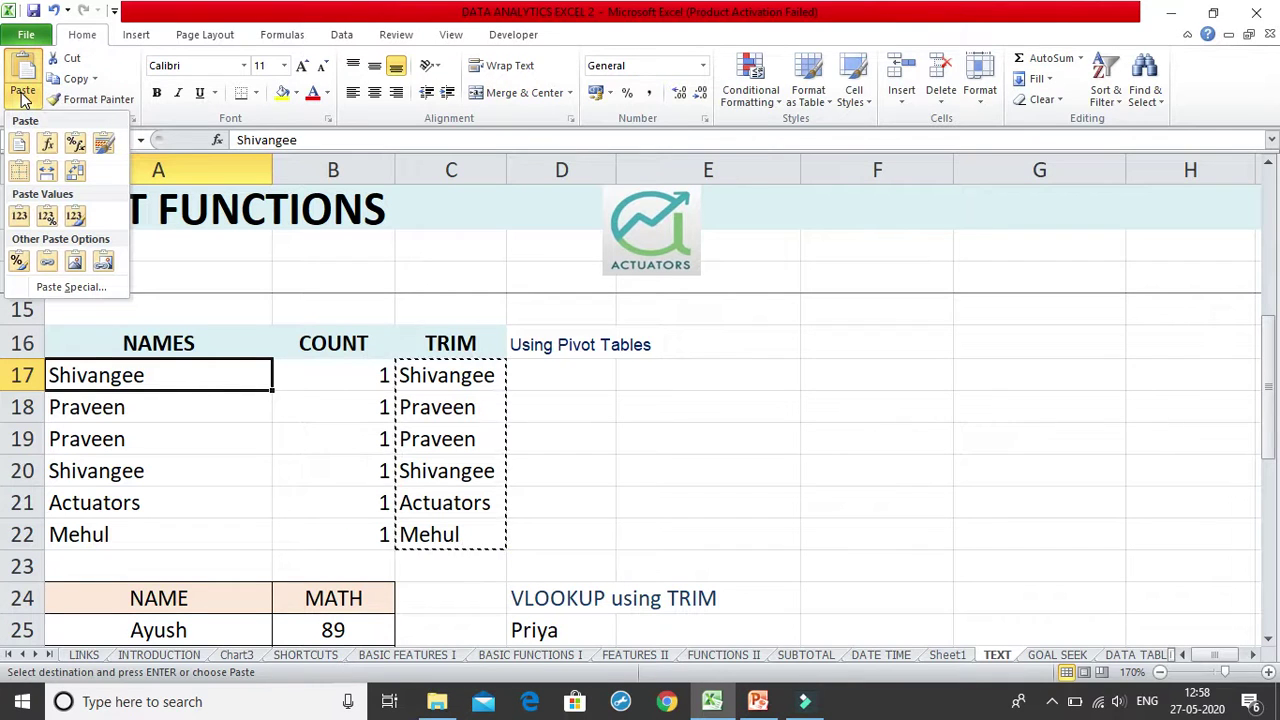
{"action": "left_click", "coordinate": [24, 218]}
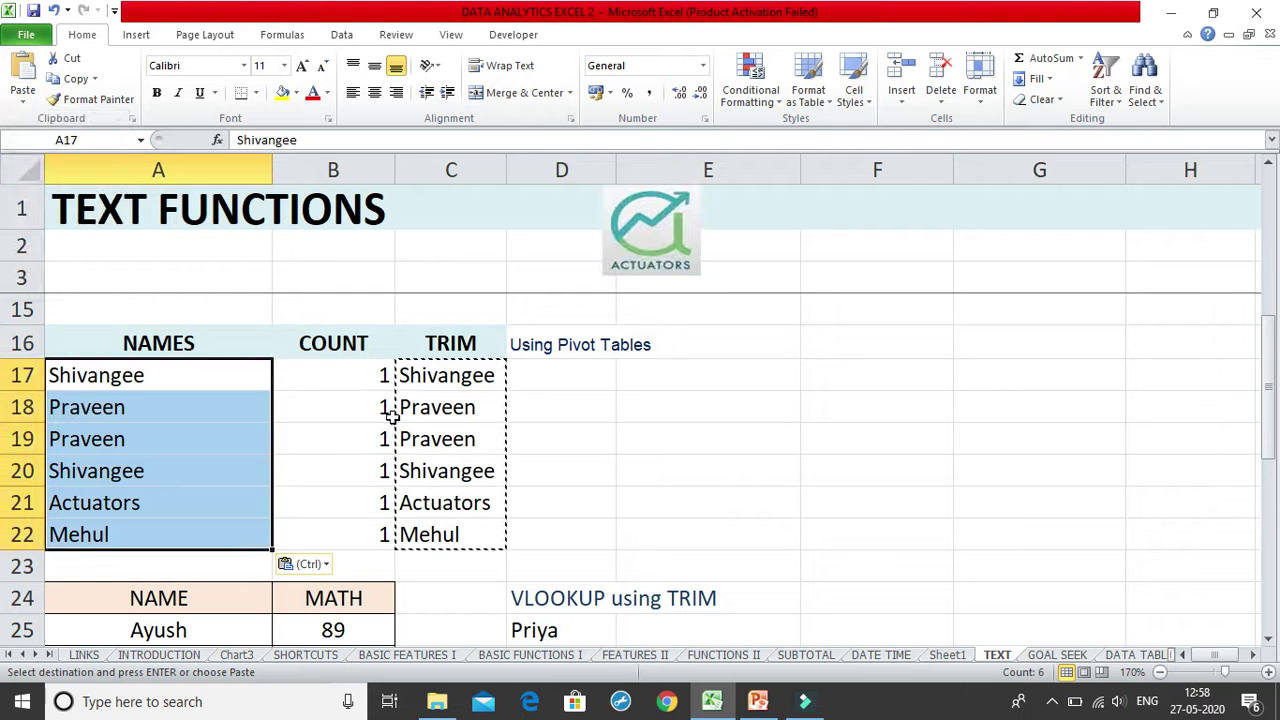
{"action": "key", "text": "Escape"}
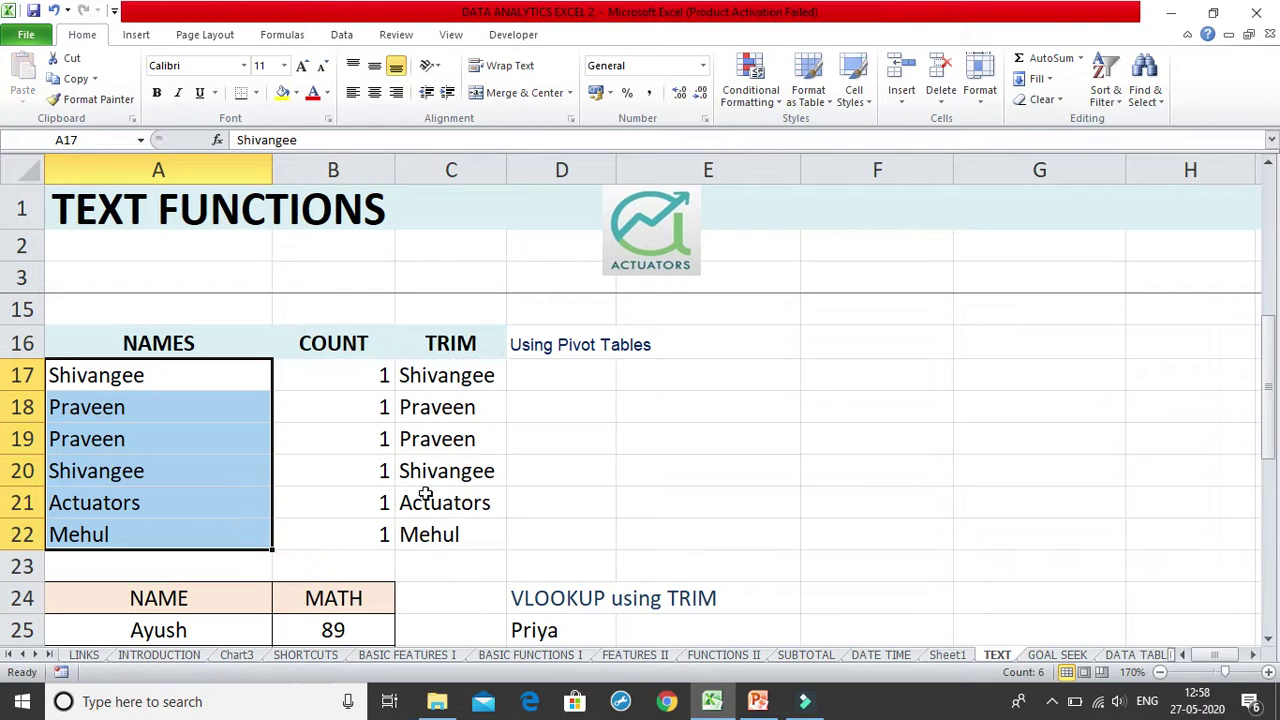
Step: Check the C17 formula and names in A17, A19 and A20 for leftover spaces
{"action": "left_click", "coordinate": [255, 373]}
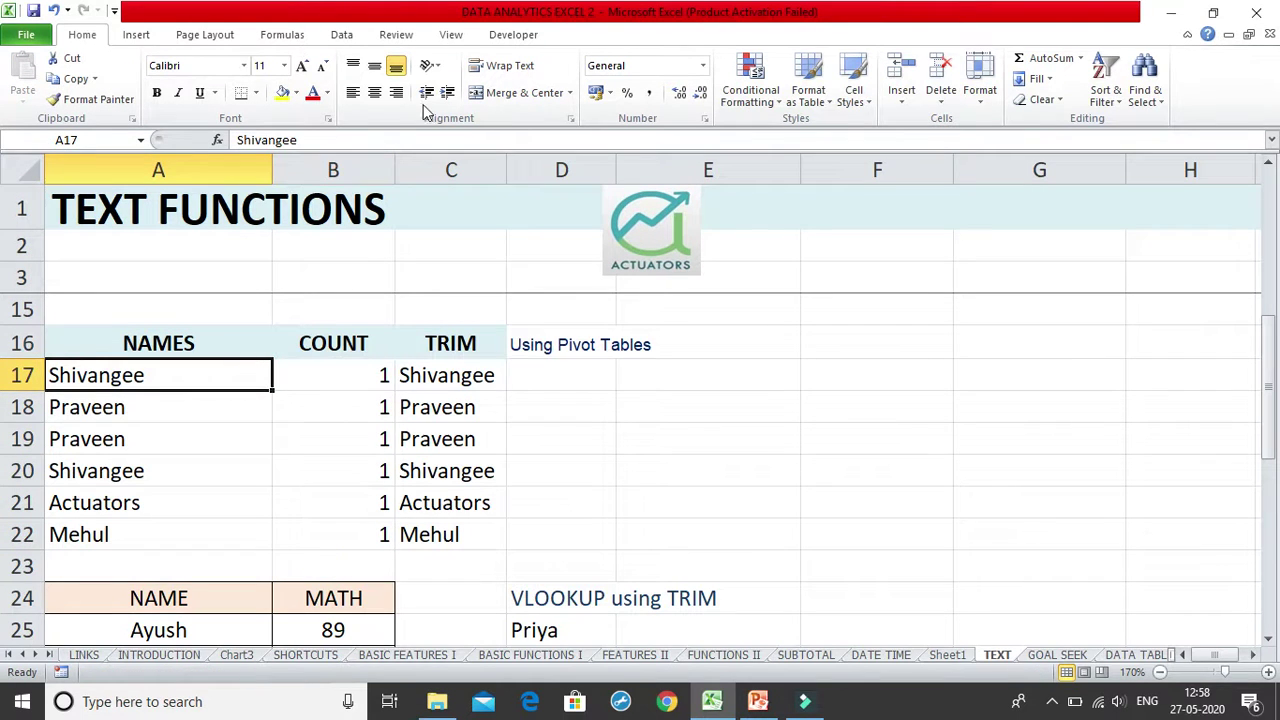
{"action": "double_click", "coordinate": [421, 379]}
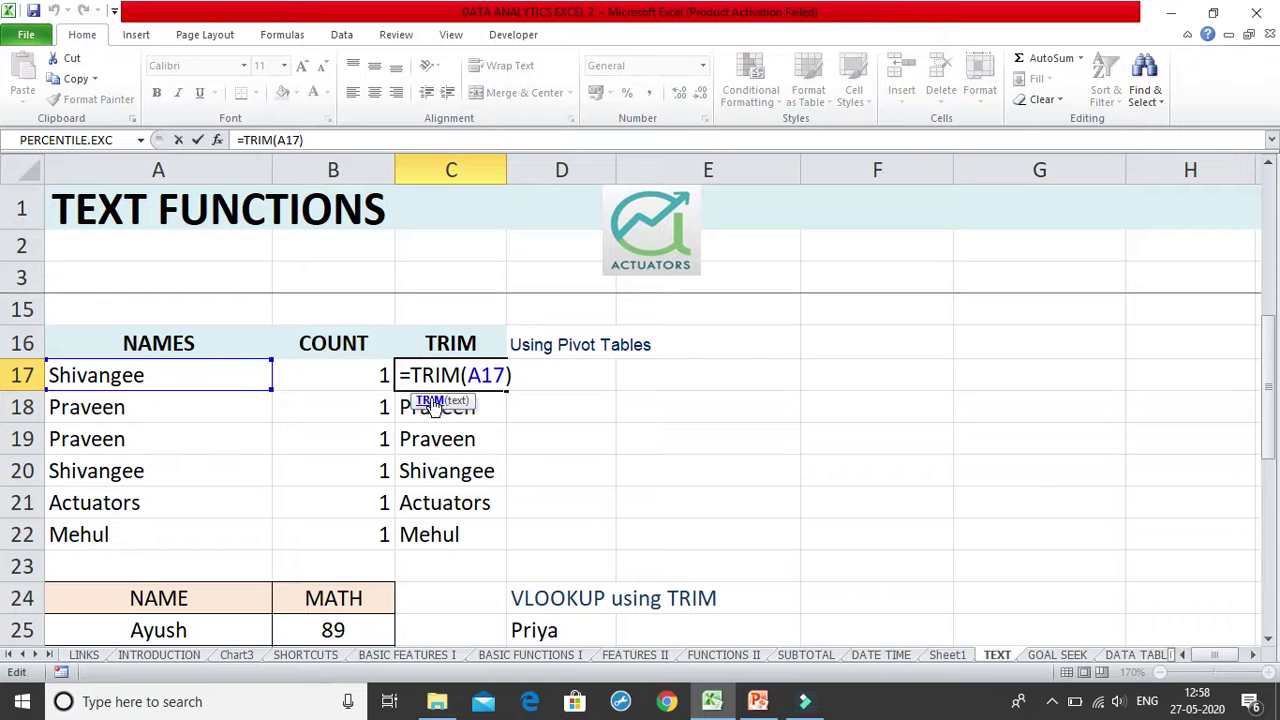
{"action": "left_click", "coordinate": [431, 398]}
{"action": "left_click", "coordinate": [155, 372]}
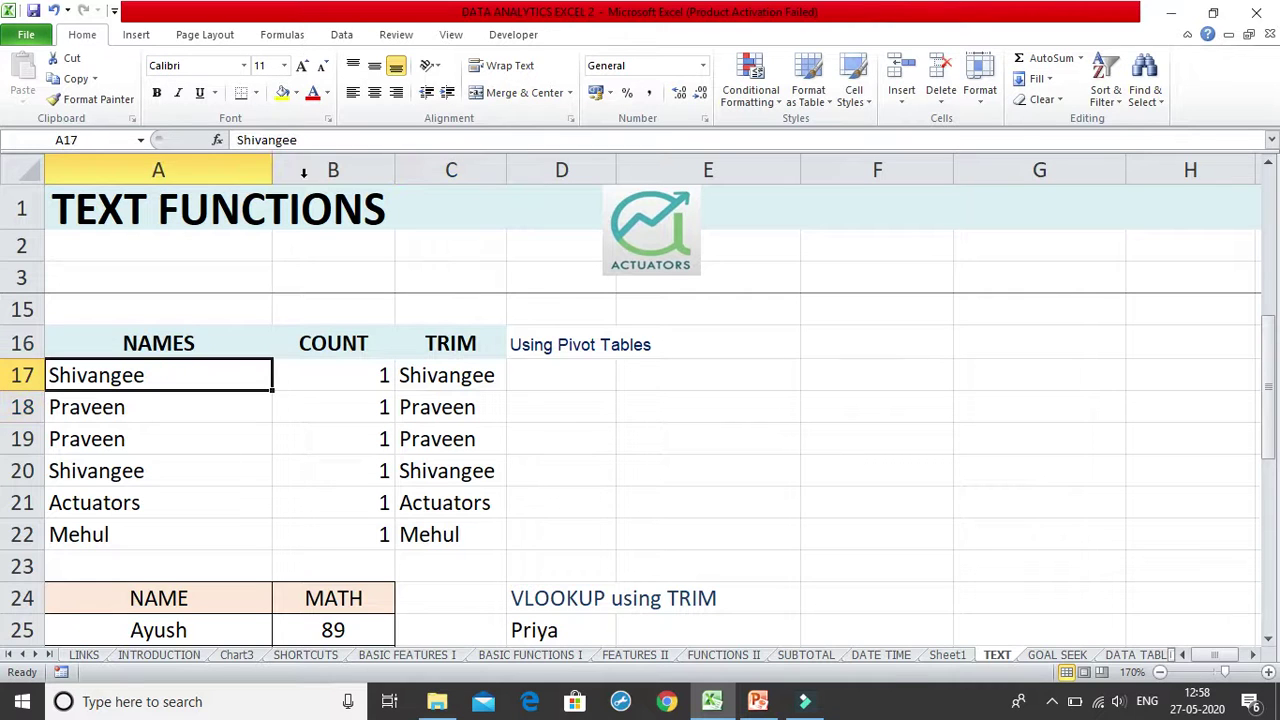
{"action": "double_click", "coordinate": [213, 378]}
{"action": "left_click", "coordinate": [146, 408]}
{"action": "left_click", "coordinate": [152, 440]}
{"action": "double_click", "coordinate": [166, 444]}
{"action": "left_click", "coordinate": [168, 479]}
{"action": "double_click", "coordinate": [170, 479]}
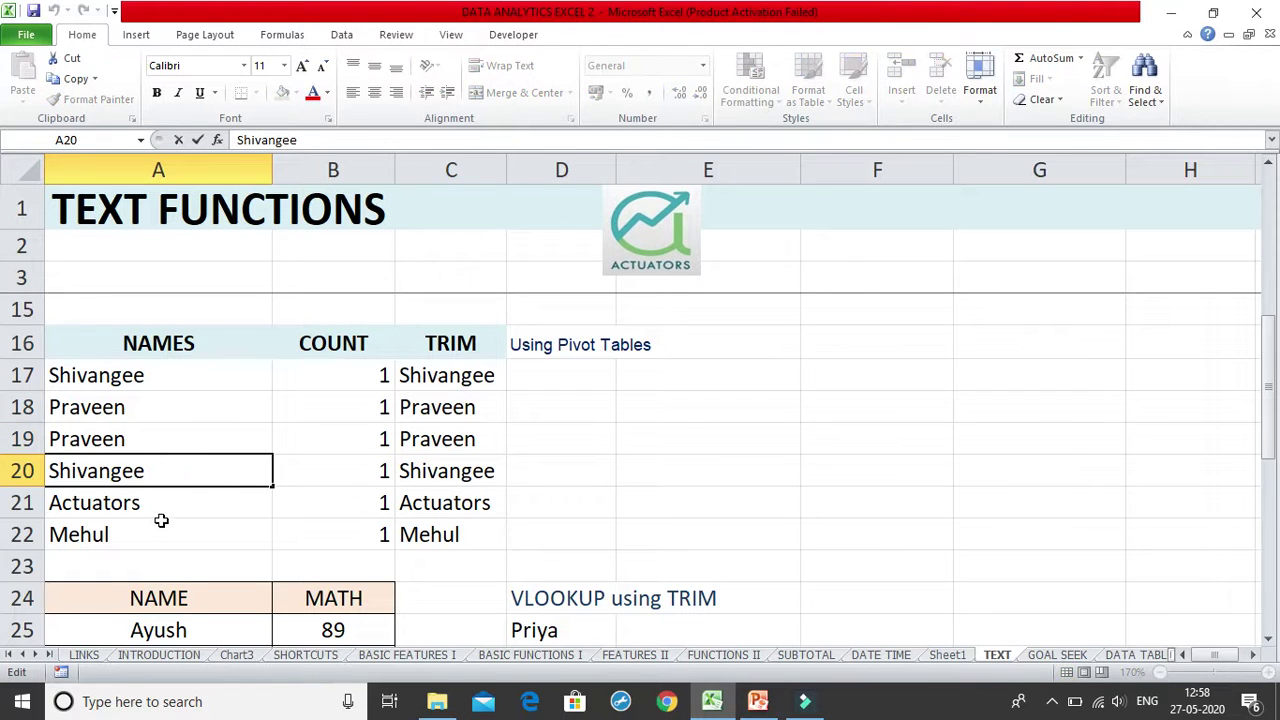
{"action": "left_click", "coordinate": [160, 508]}
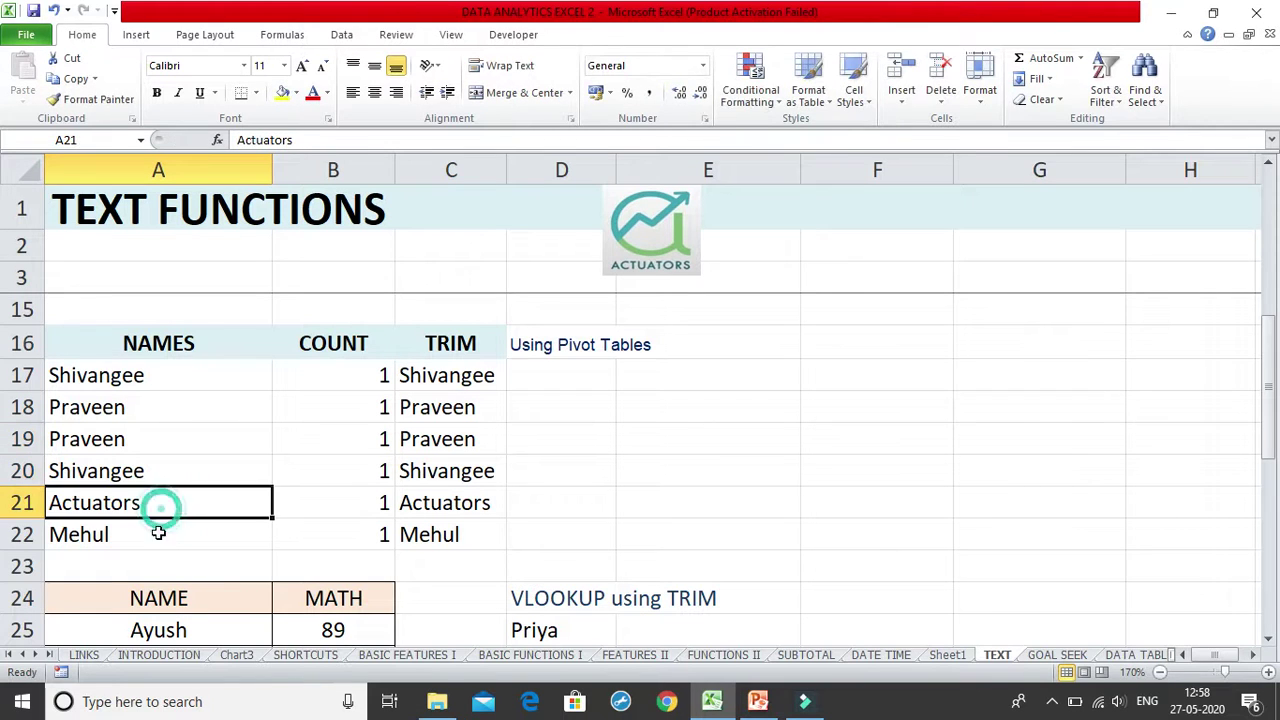
{"action": "left_click", "coordinate": [689, 417]}
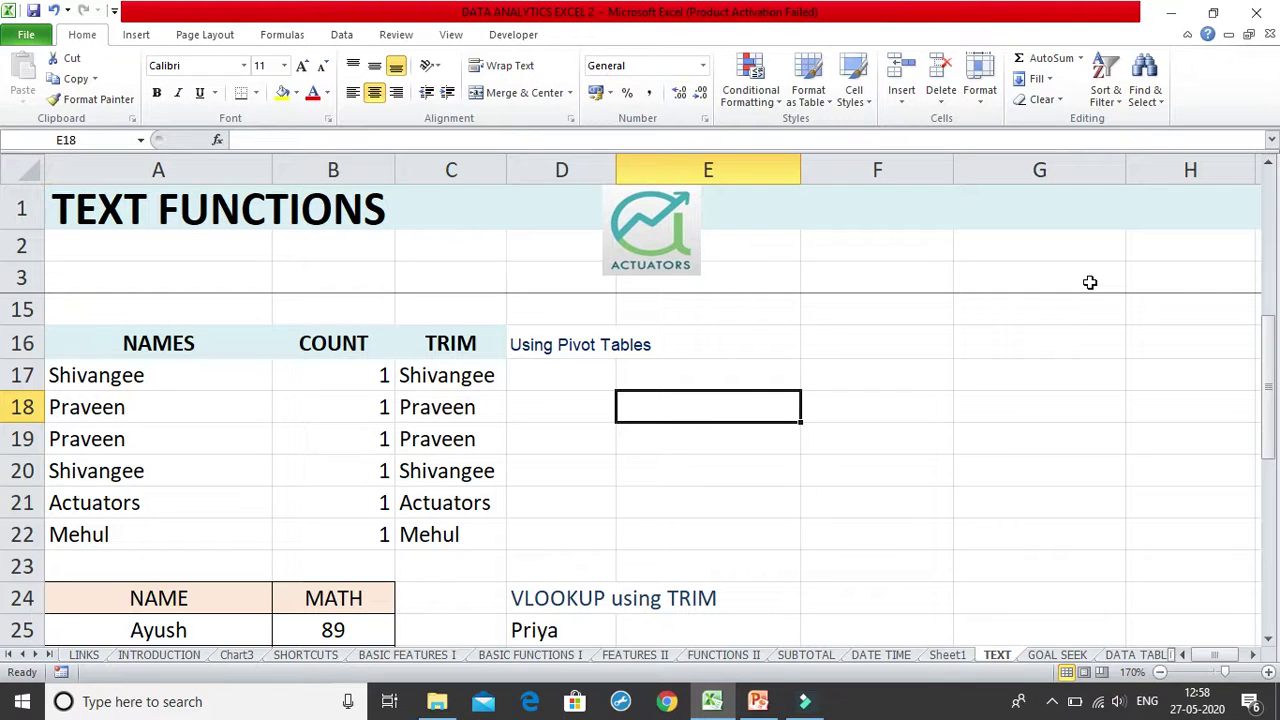
{"action": "type", "text": "SHIVANGEE"}
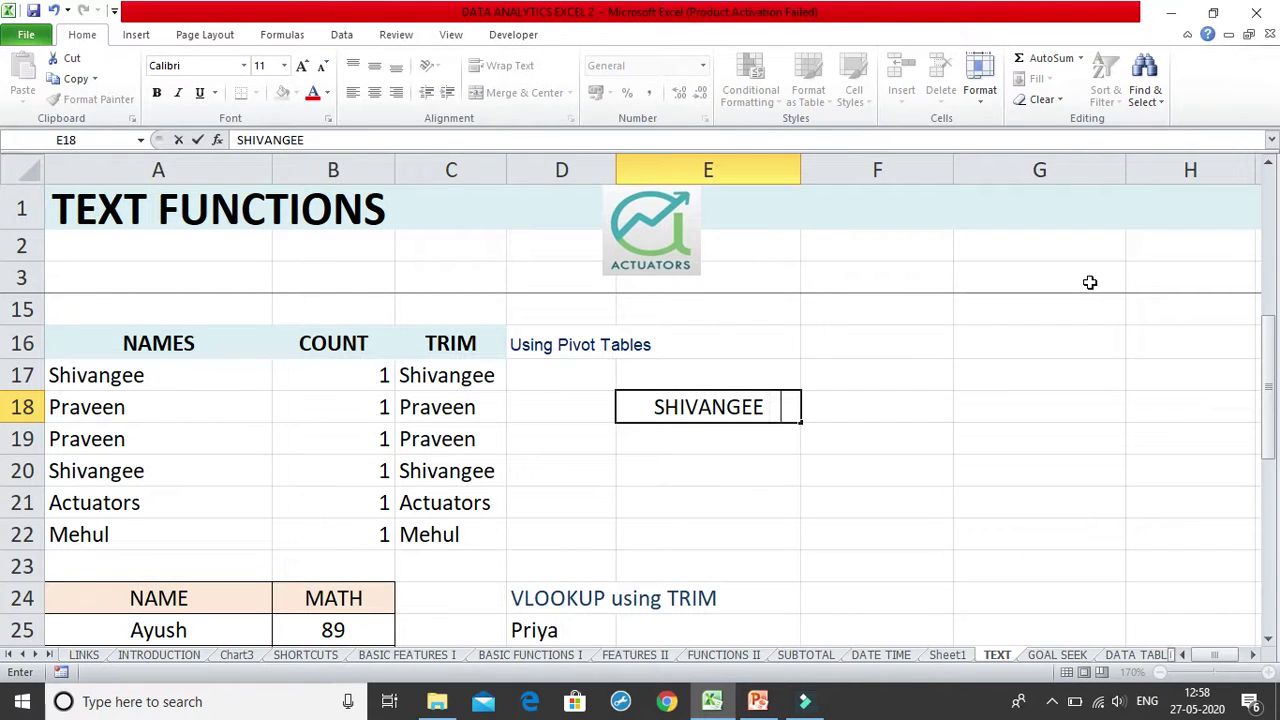
{"action": "type", "text": "   AGARWAL"}
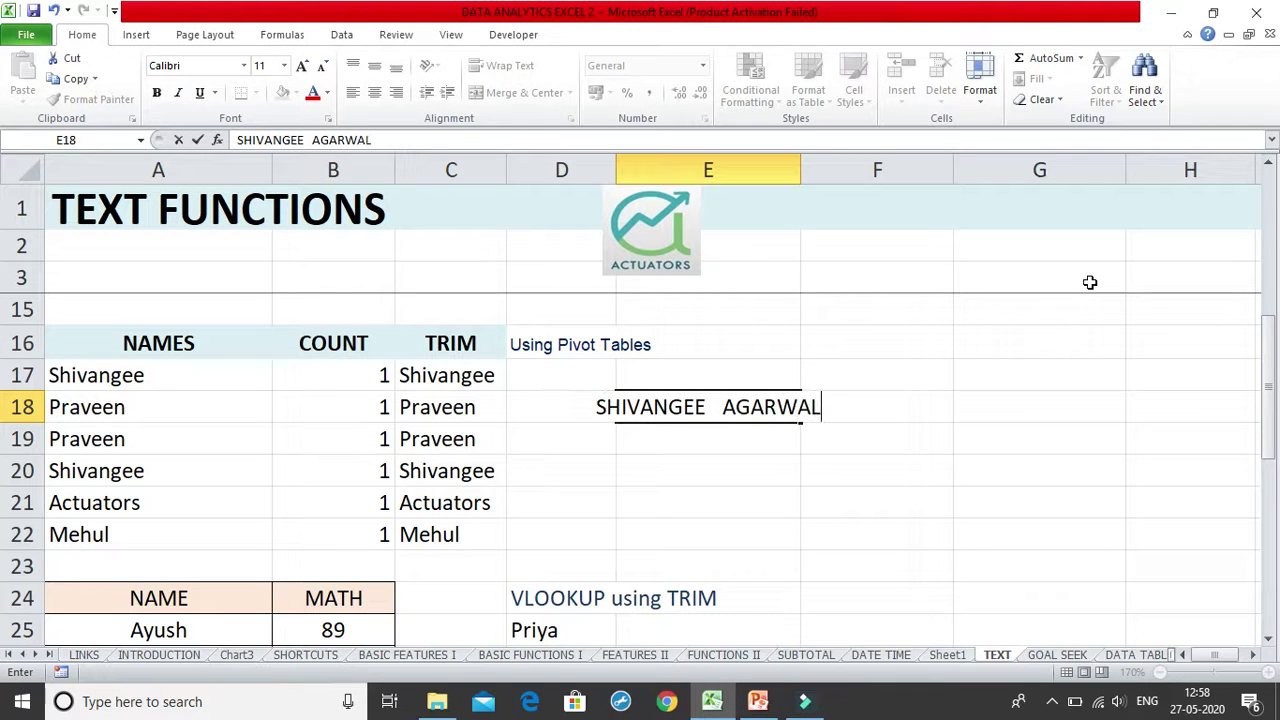
{"action": "key", "text": "Return"}
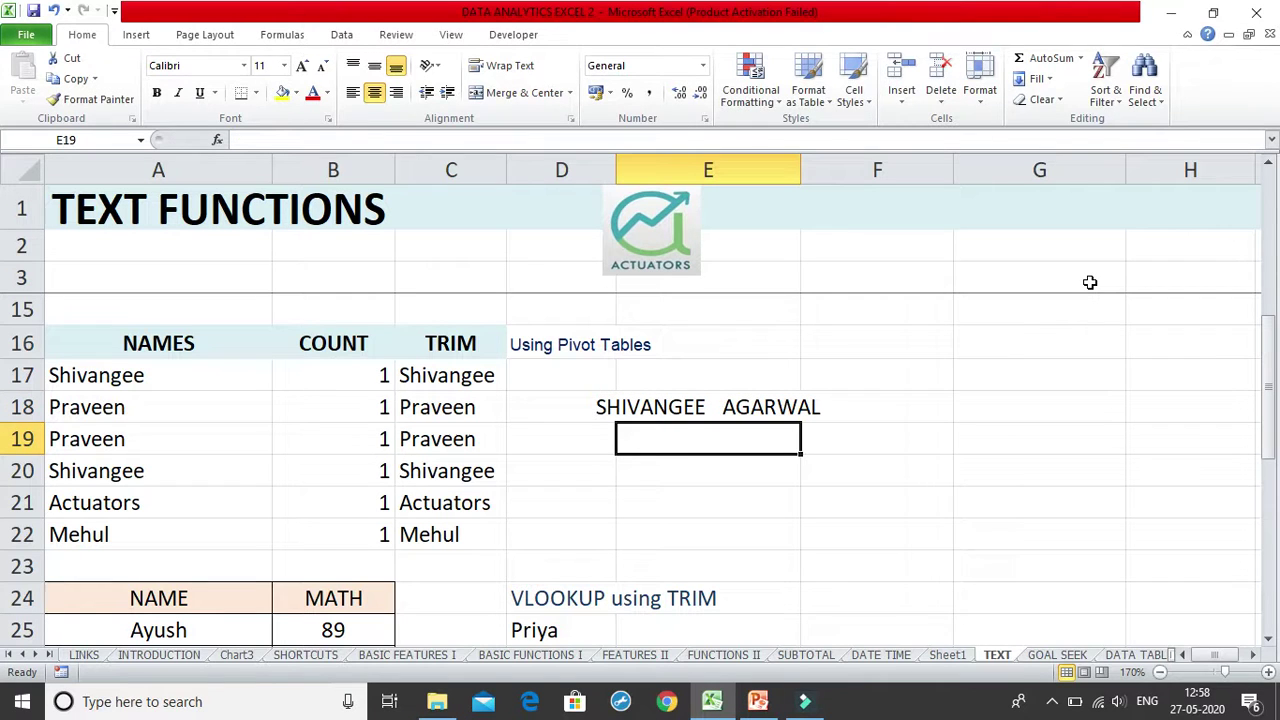
{"action": "type", "text": "=TRI"}
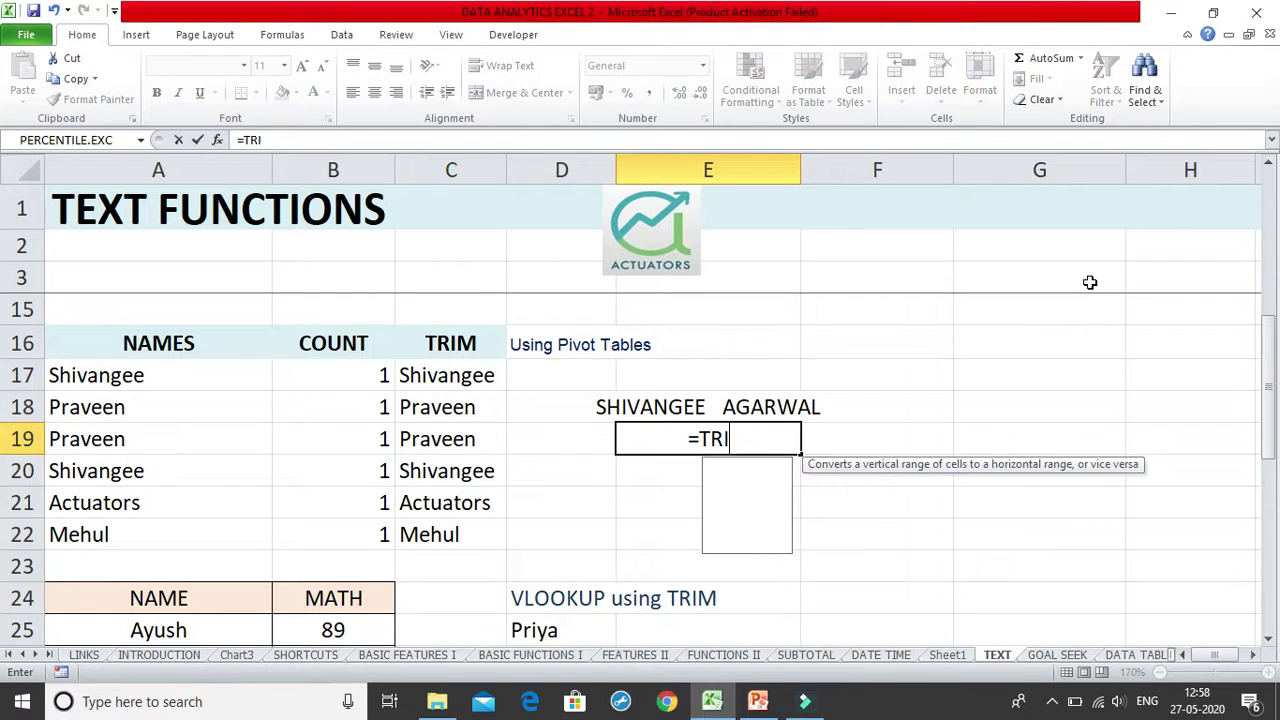
{"action": "type", "text": "M("}
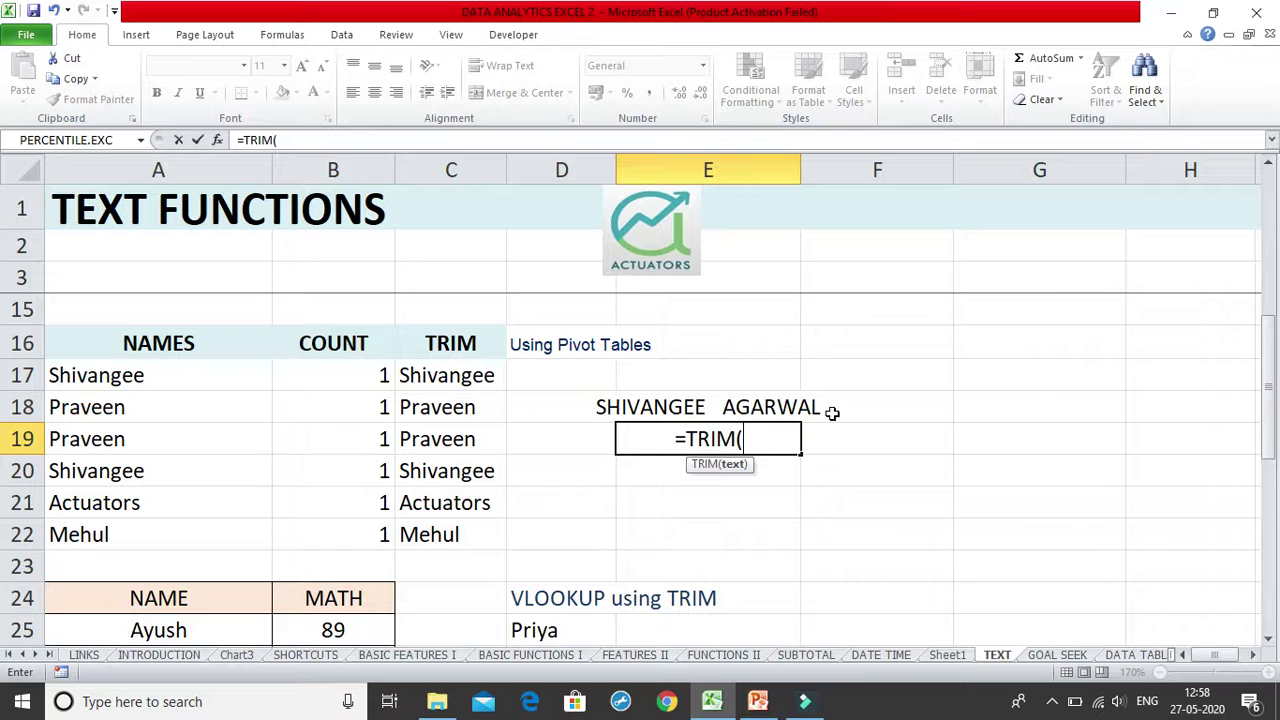
{"action": "left_click", "coordinate": [797, 412]}
{"action": "type", "text": ")"}
{"action": "key", "text": "Return"}
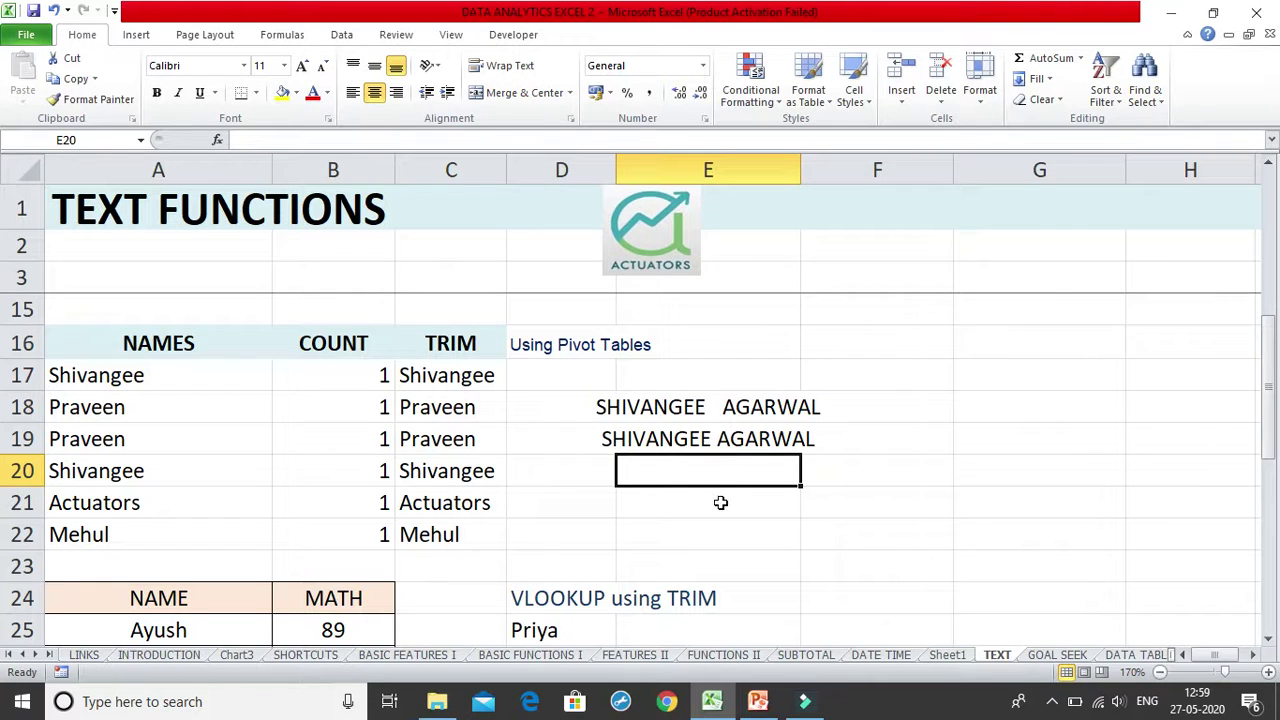
Step: Select the trimmed names in column C and E17:E20 to compare, then deselect
{"action": "left_click_drag", "start_coordinate": [494, 390], "coordinate": [491, 509]}
{"action": "left_click", "coordinate": [480, 440]}
{"action": "left_click_drag", "start_coordinate": [706, 367], "coordinate": [692, 471]}
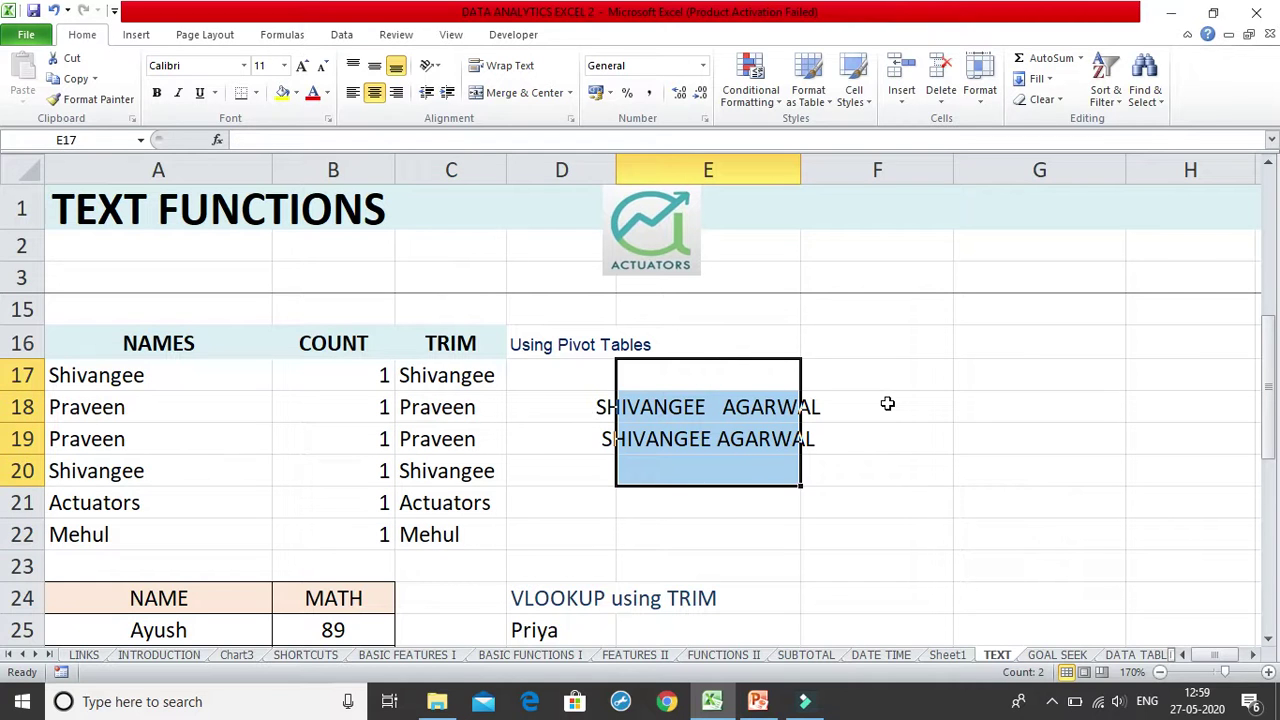
{"action": "left_click", "coordinate": [849, 496]}
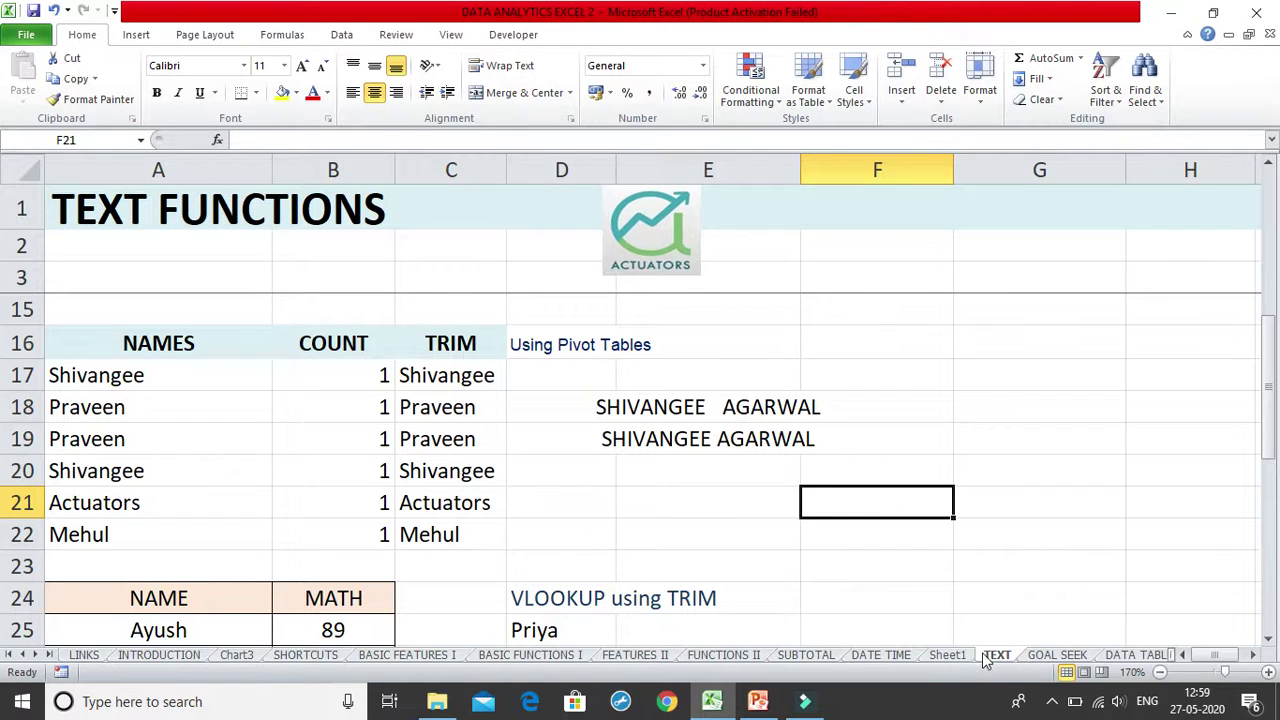
Step: Refresh the pivot table on Sheet1 so duplicate names merge
{"action": "left_click", "coordinate": [950, 655]}
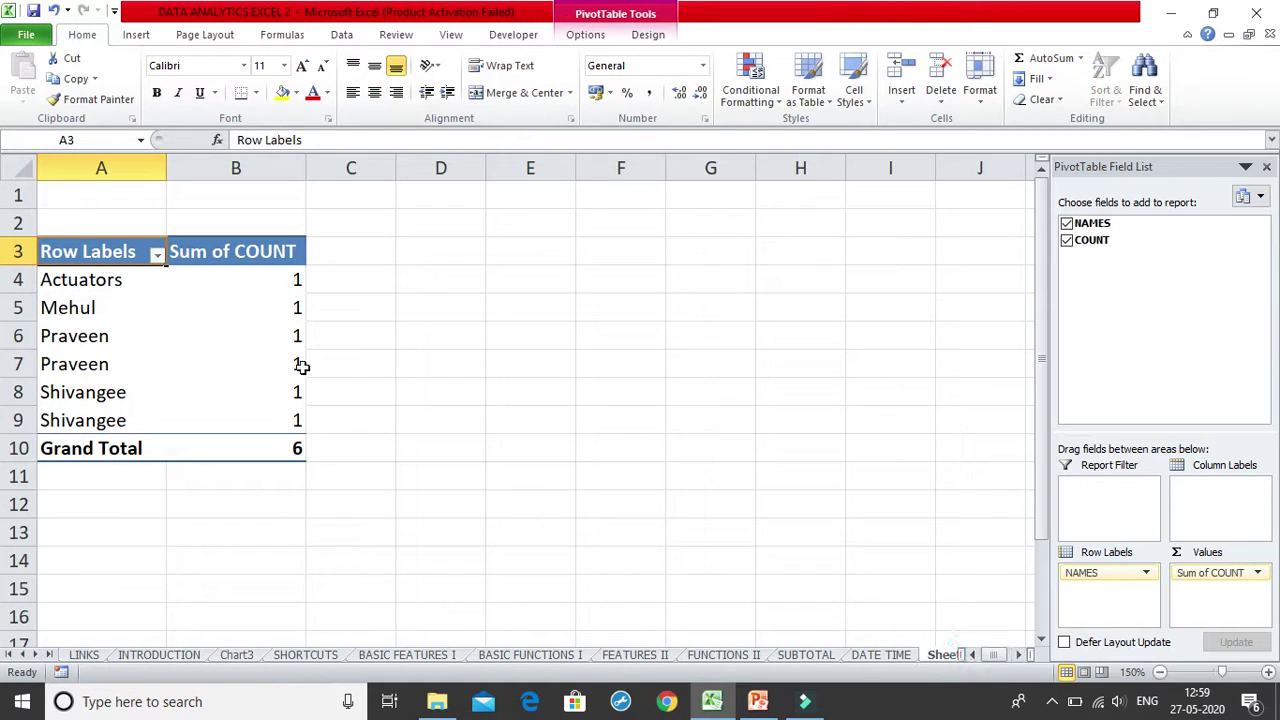
{"action": "right_click", "coordinate": [208, 331]}
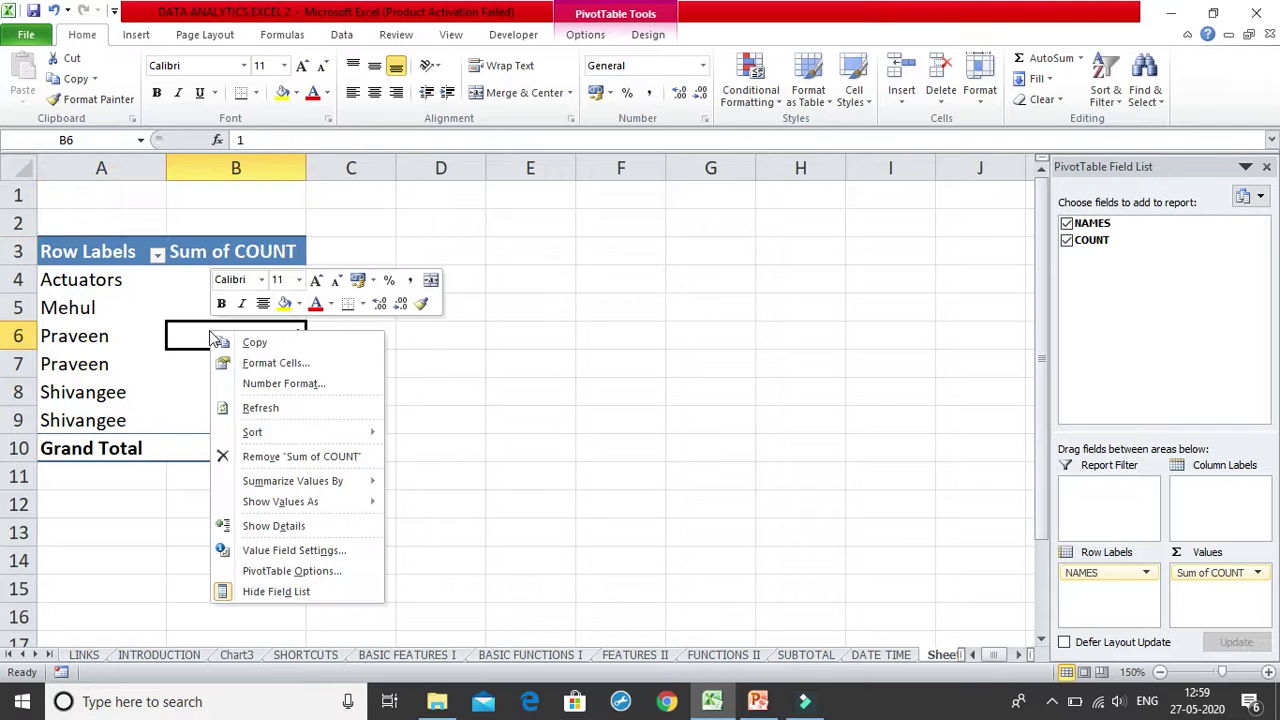
{"action": "left_click", "coordinate": [262, 409]}
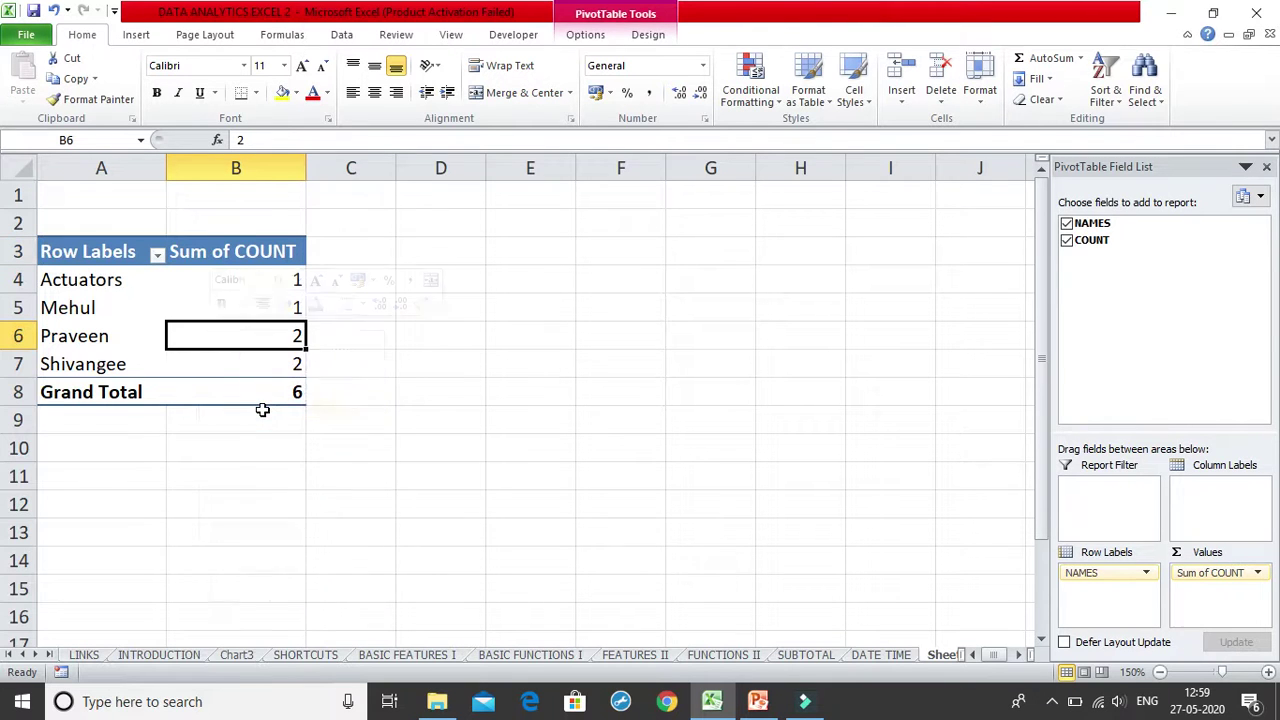
{"action": "left_click", "coordinate": [380, 392]}
Step: Check Praveen's and Shivangee's counts of 2, then return to the TEXT sheet
{"action": "left_click", "coordinate": [260, 355]}
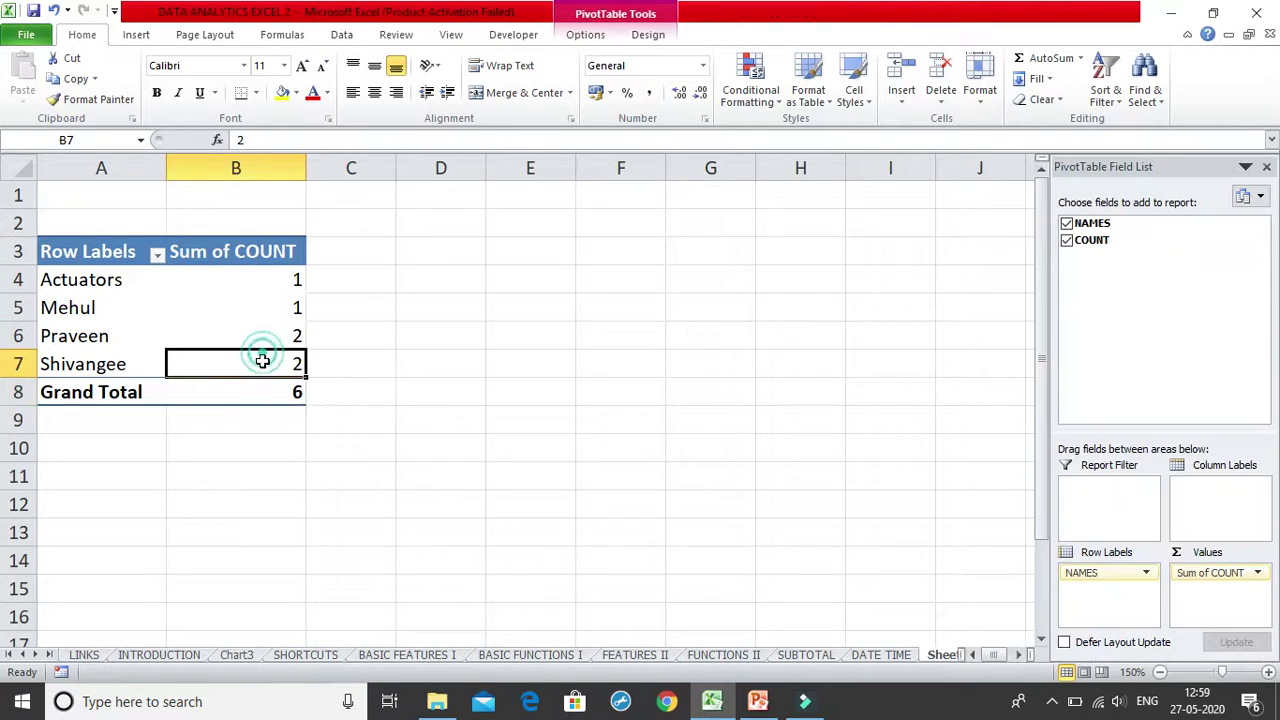
{"action": "left_click", "coordinate": [247, 335]}
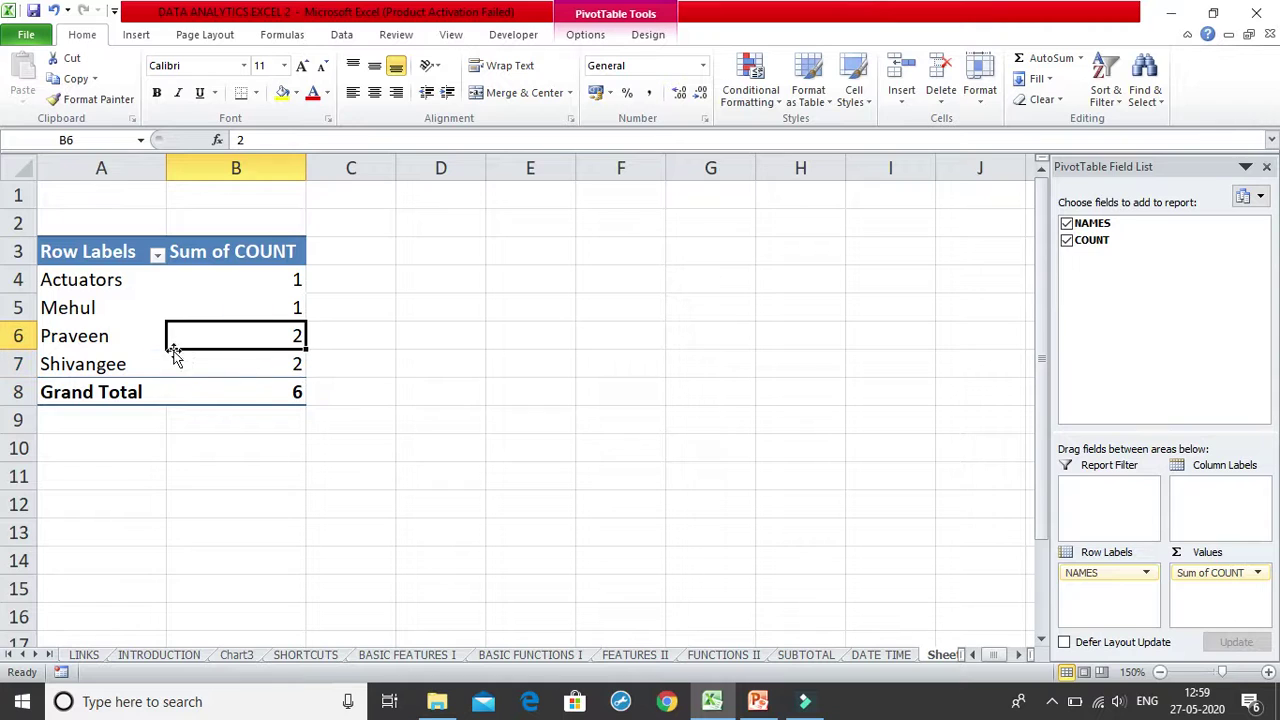
{"action": "left_click", "coordinate": [238, 366]}
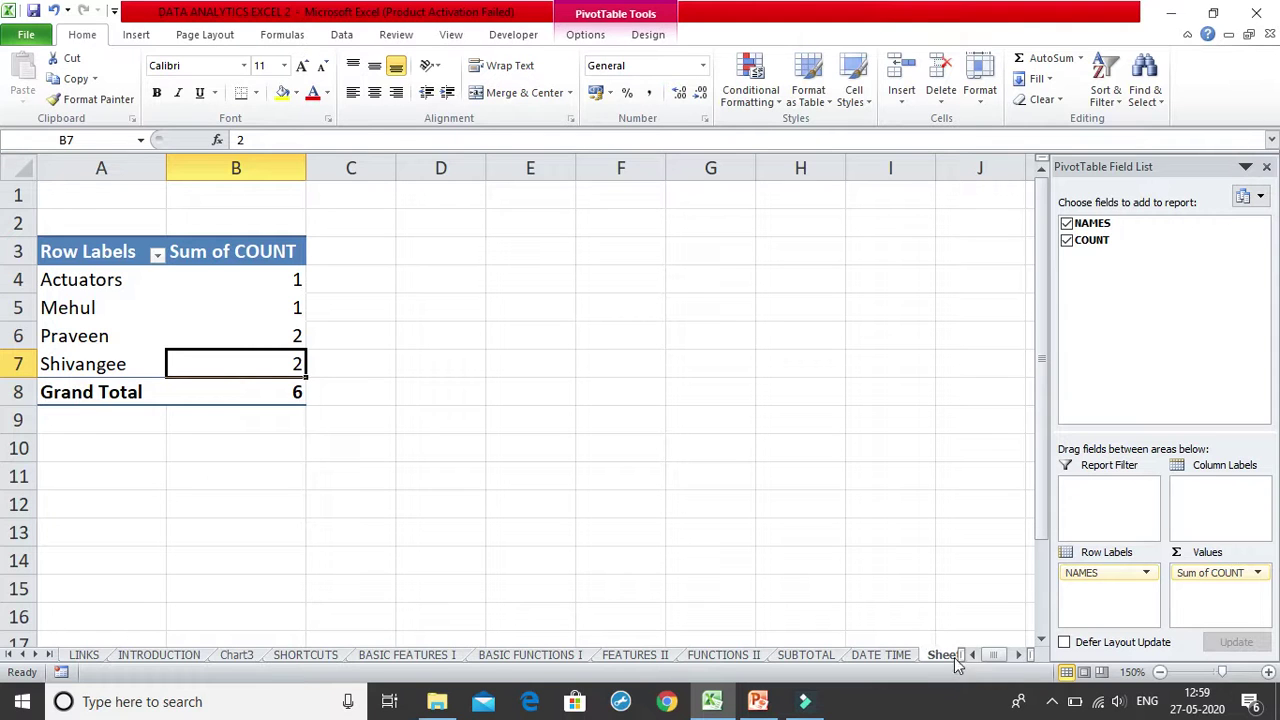
{"action": "left_click", "coordinate": [514, 298]}
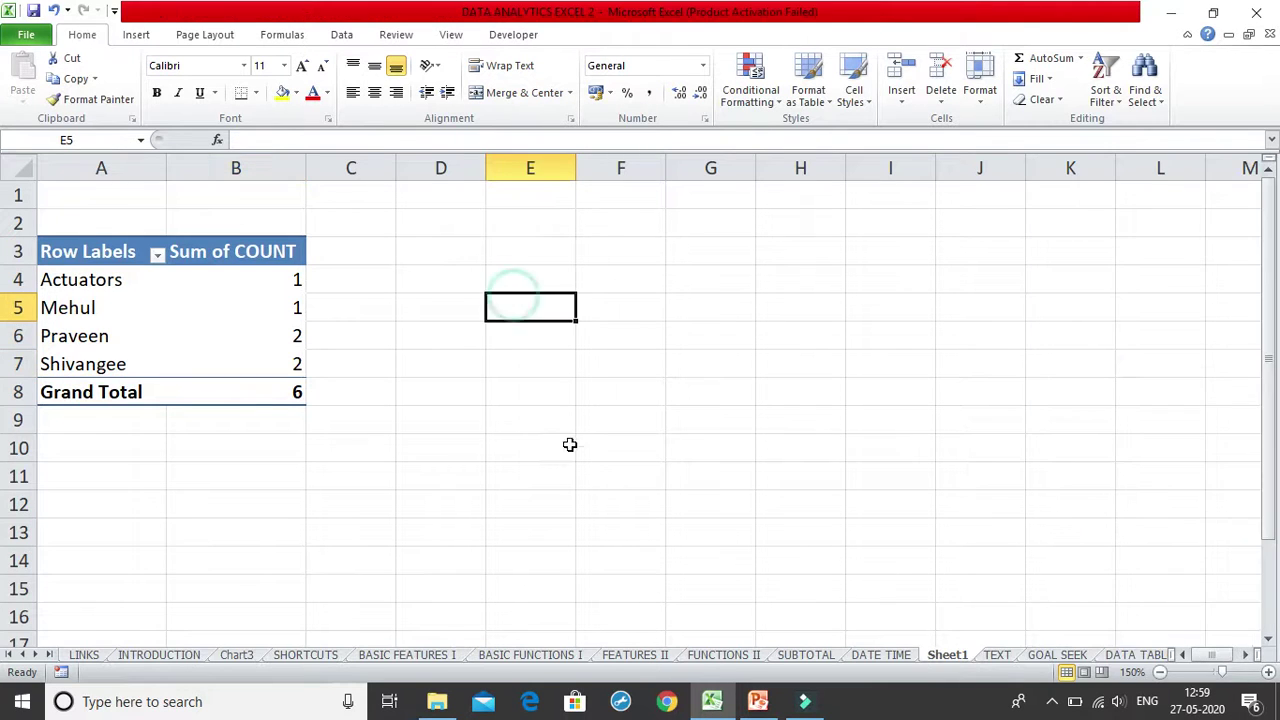
{"action": "left_click", "coordinate": [1010, 655]}
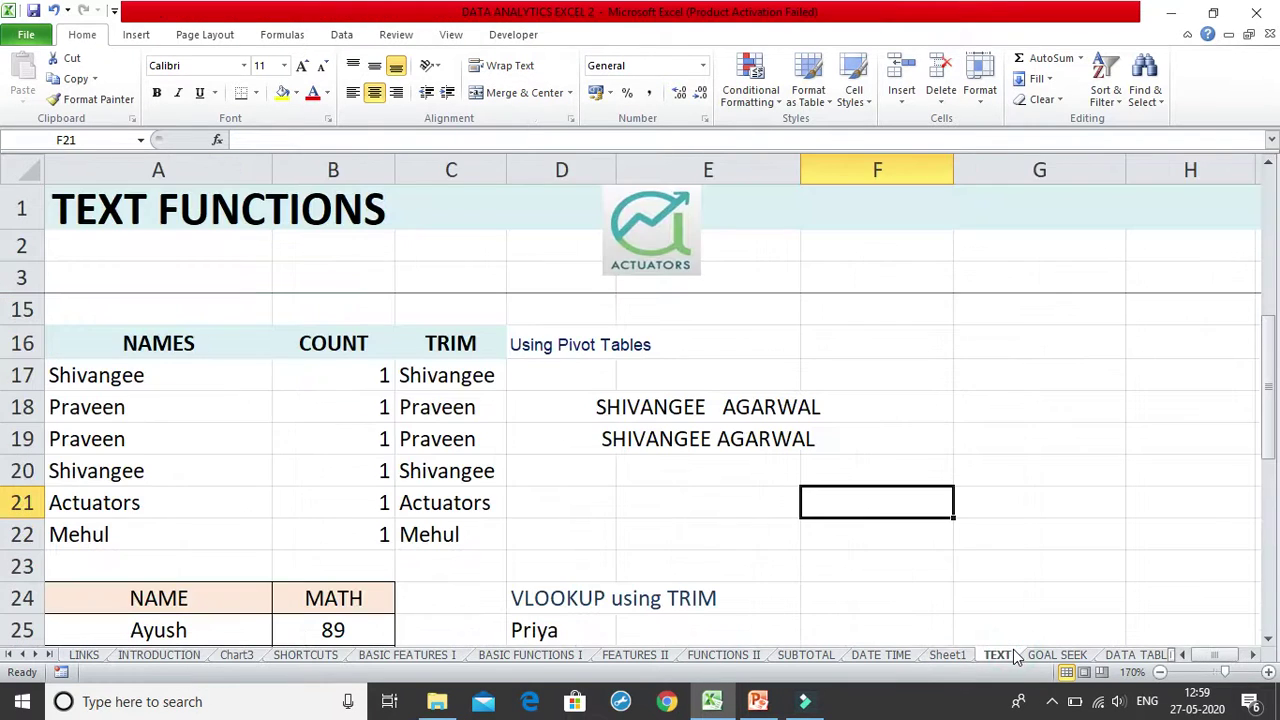
{"action": "left_click", "coordinate": [950, 656]}
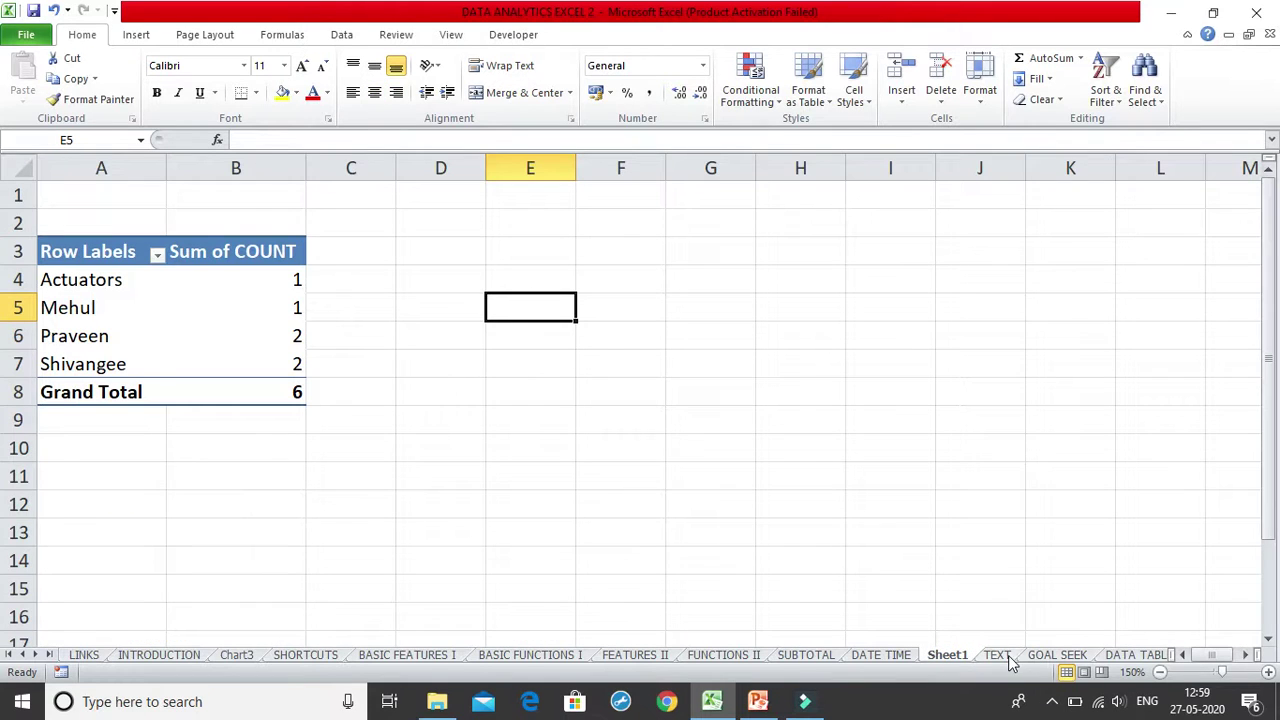
{"action": "left_click", "coordinate": [997, 655]}
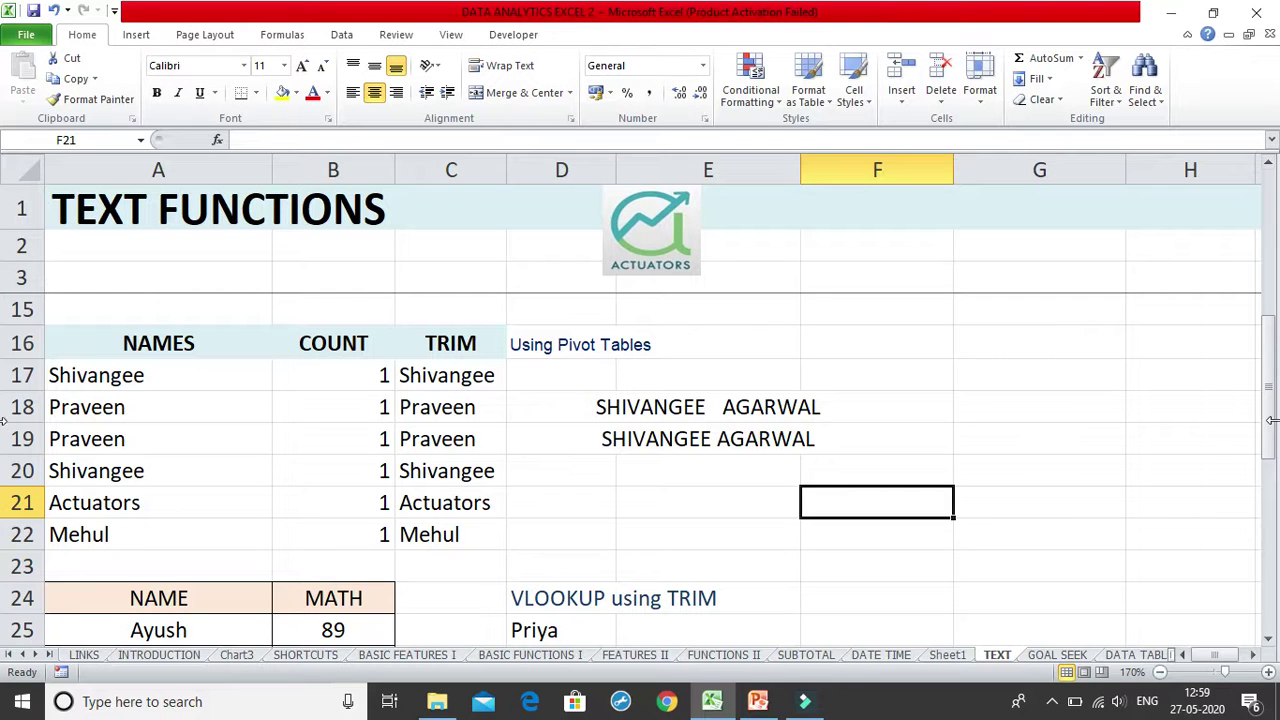
Step: Scroll to the VLOOKUP using TRIM section and inspect Ayush, Riya's score 88 and E25:E28
{"action": "left_click_drag", "start_coordinate": [1270, 425], "coordinate": [1277, 537]}
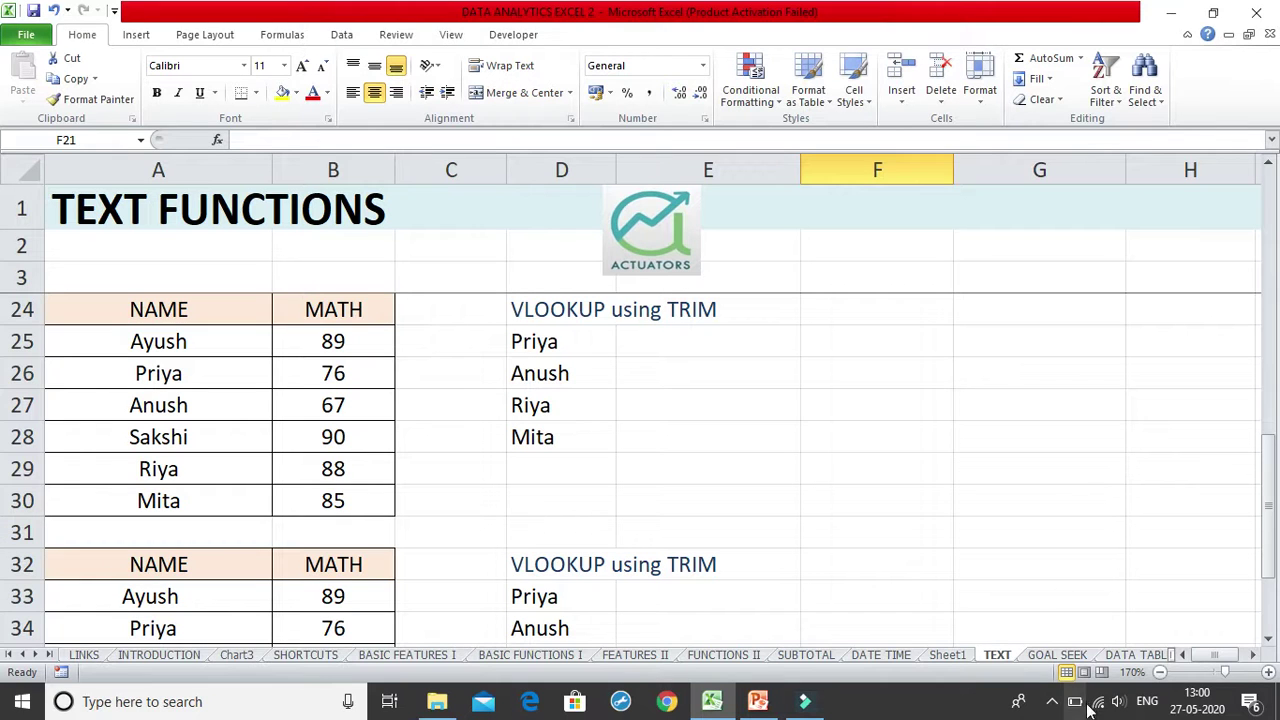
{"action": "left_click", "coordinate": [1052, 701]}
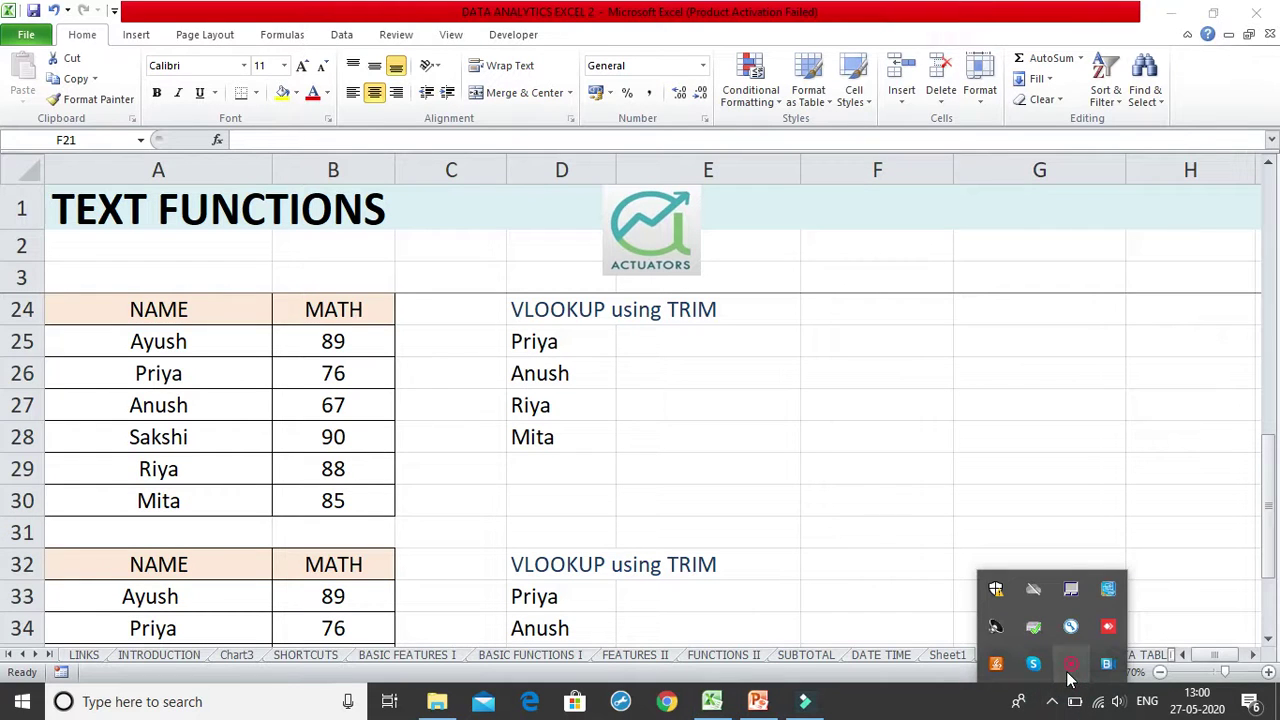
{"action": "left_click", "coordinate": [1070, 680]}
{"action": "left_click", "coordinate": [1037, 662]}
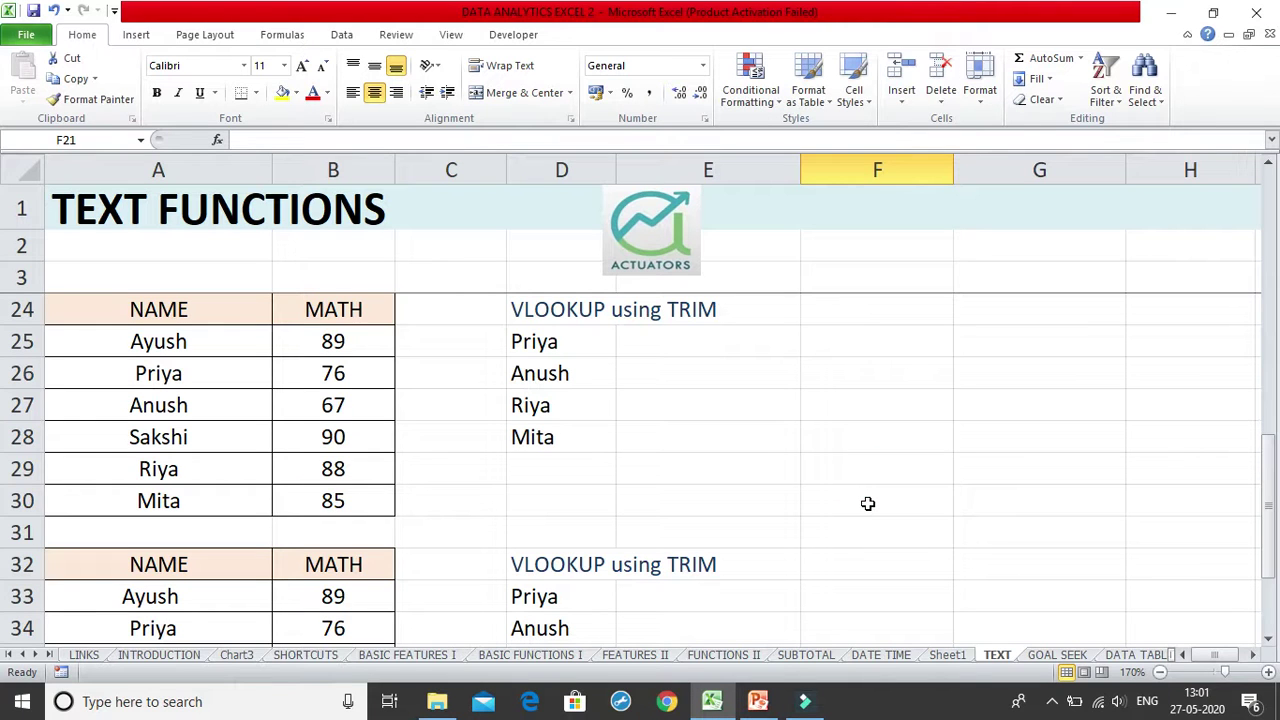
{"action": "key", "text": "XF86MonBrightnessUp"}
{"action": "left_click", "coordinate": [203, 343]}
{"action": "double_click", "coordinate": [204, 344]}
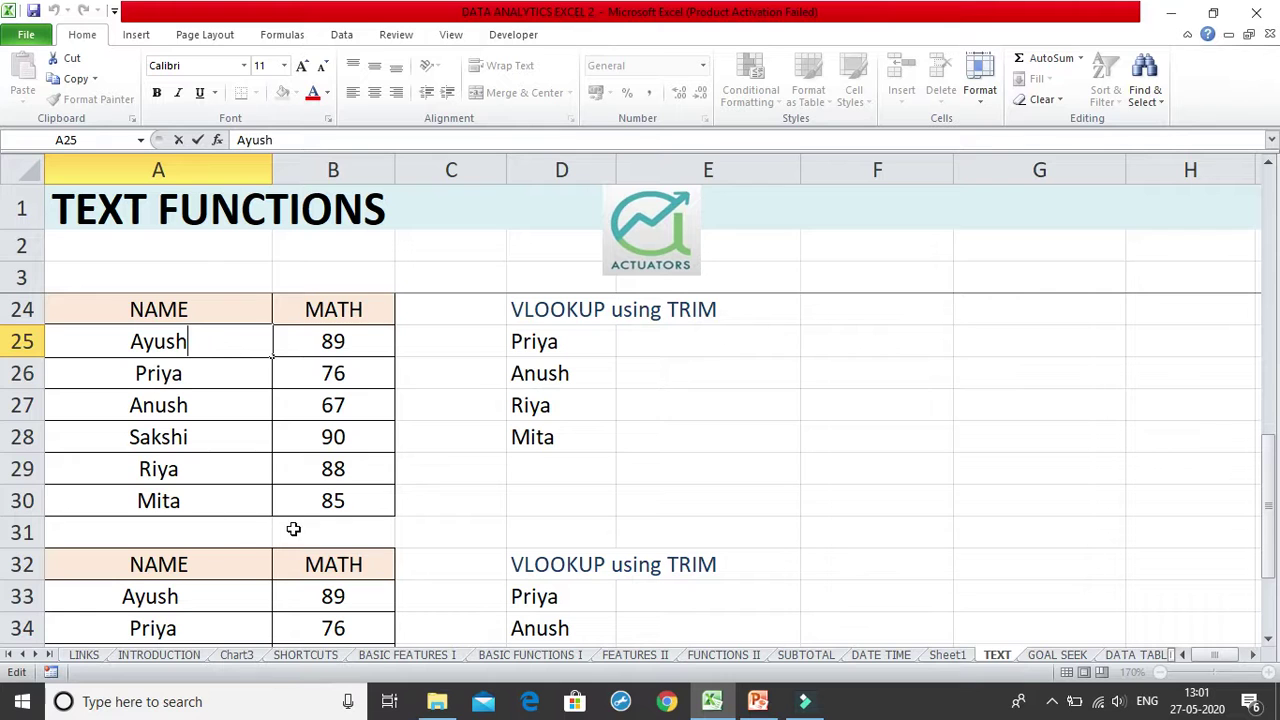
{"action": "left_click", "coordinate": [360, 474]}
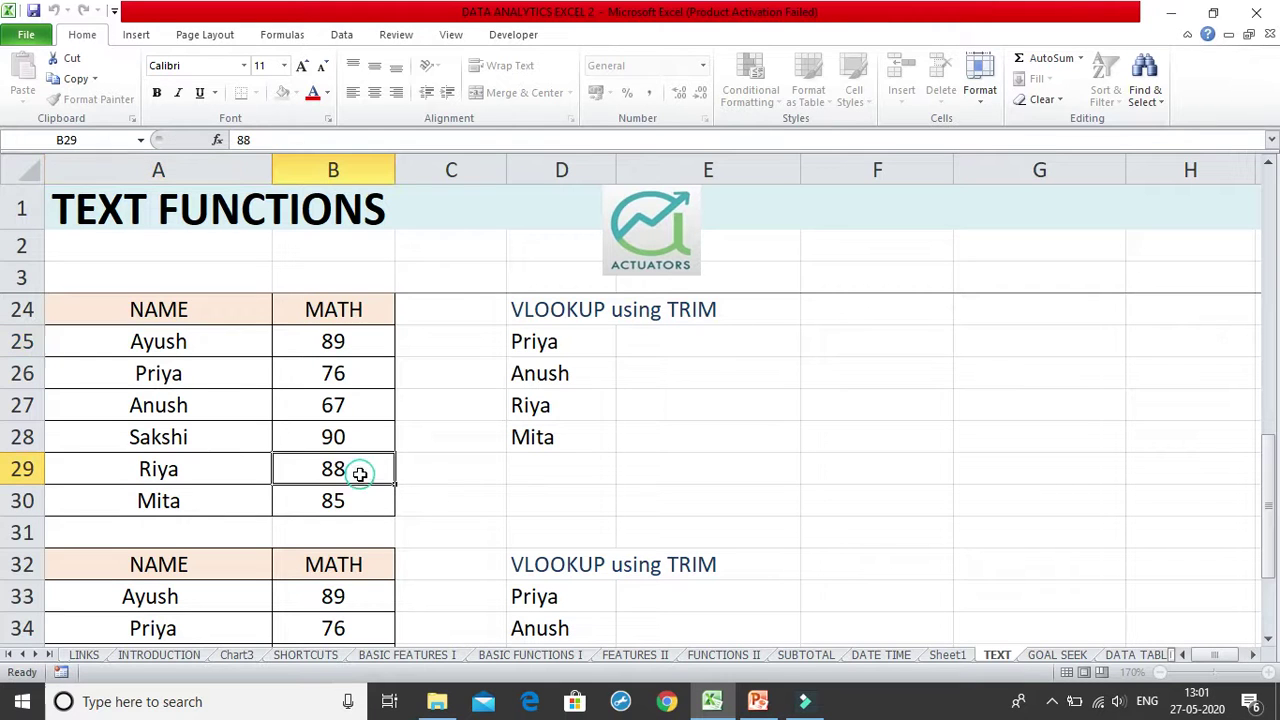
{"action": "left_click_drag", "start_coordinate": [566, 374], "coordinate": [566, 405]}
{"action": "left_click", "coordinate": [578, 362]}
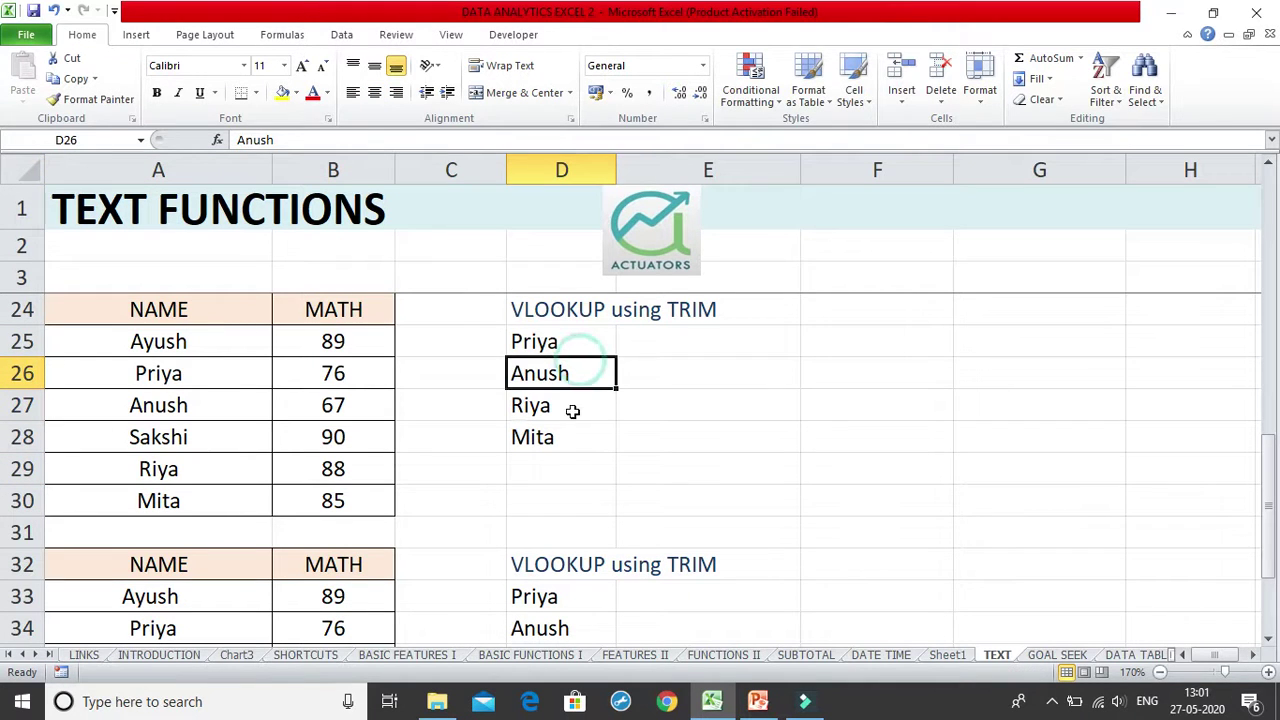
{"action": "left_click_drag", "start_coordinate": [647, 337], "coordinate": [647, 437]}
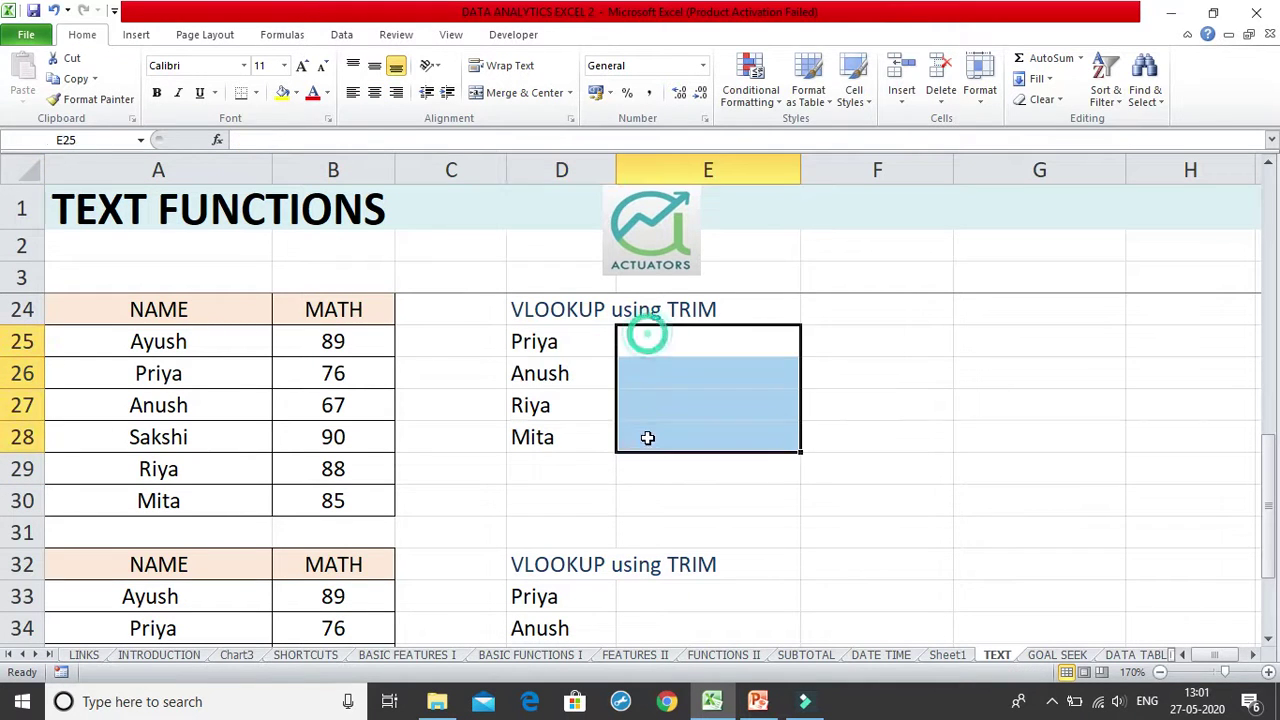
{"action": "left_click", "coordinate": [704, 340]}
Step: Check Priya, Anush, Riya and Mita in D25:D28 for extra spaces
{"action": "double_click", "coordinate": [600, 337]}
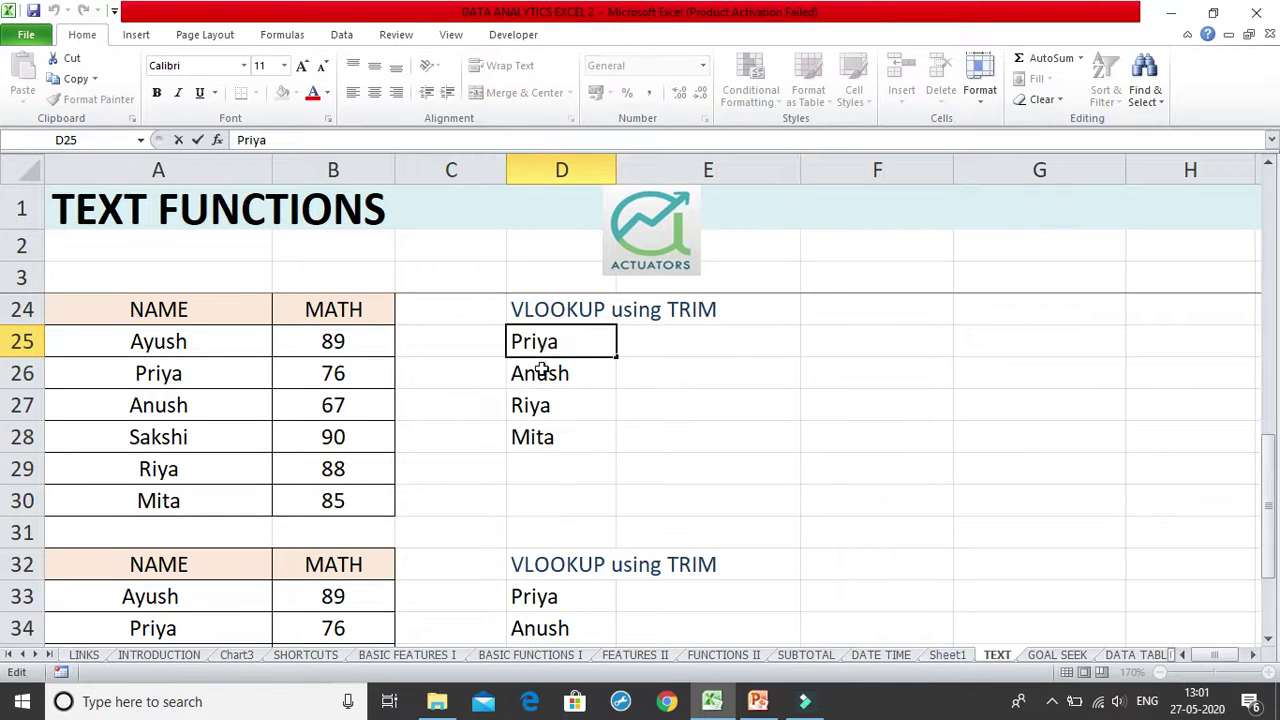
{"action": "left_click", "coordinate": [220, 380]}
{"action": "left_click", "coordinate": [214, 372]}
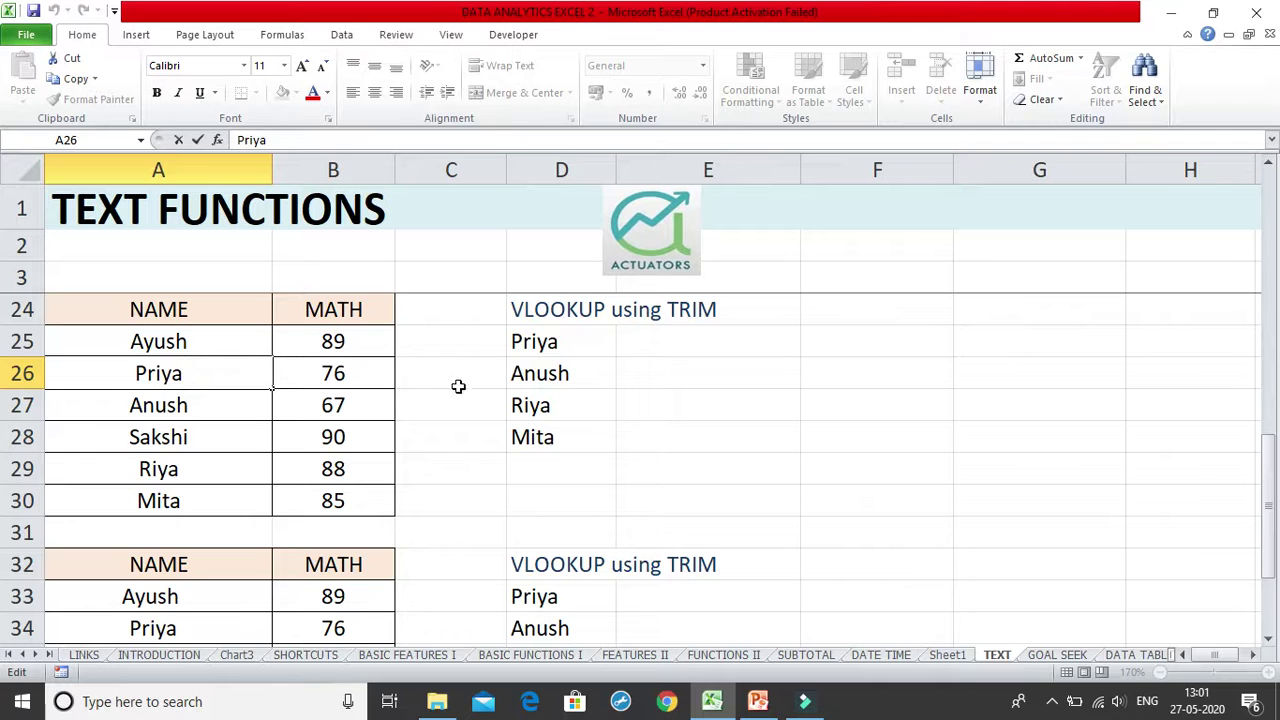
{"action": "double_click", "coordinate": [561, 341]}
{"action": "left_click", "coordinate": [583, 371]}
{"action": "double_click", "coordinate": [583, 350]}
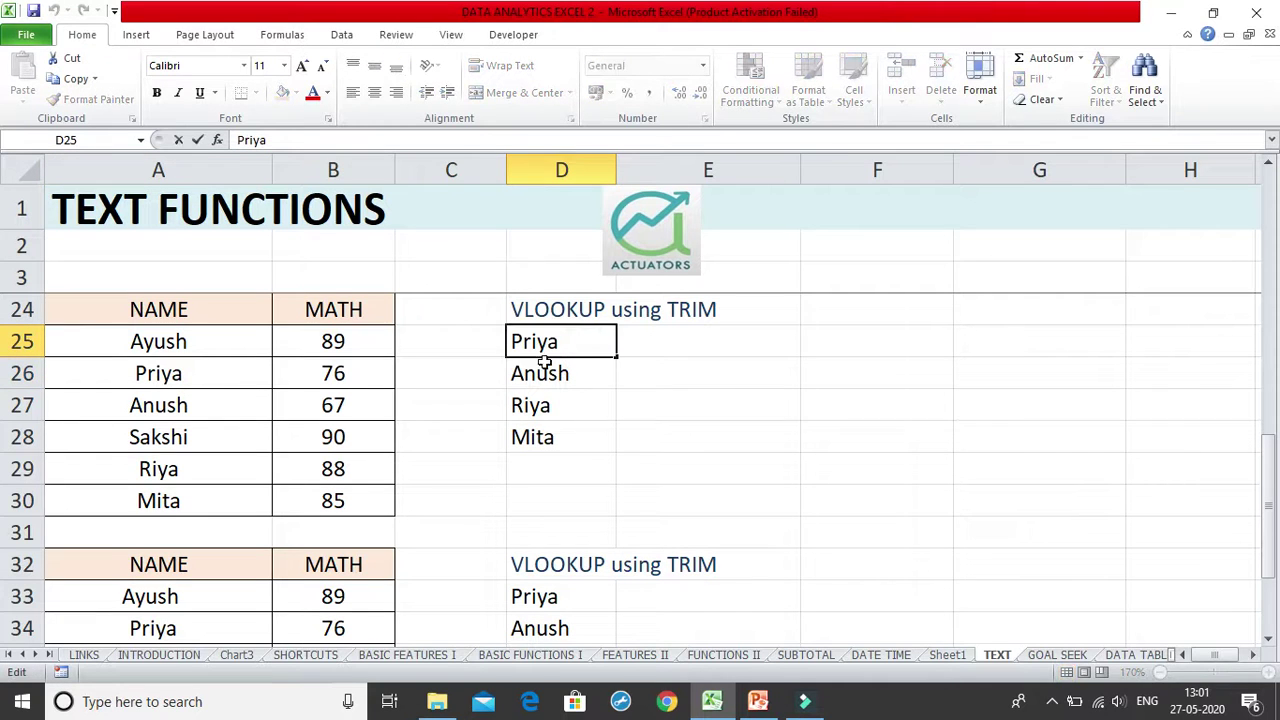
{"action": "left_click", "coordinate": [581, 371]}
{"action": "double_click", "coordinate": [583, 372]}
{"action": "left_click", "coordinate": [571, 408]}
{"action": "double_click", "coordinate": [568, 408]}
{"action": "left_click", "coordinate": [557, 437]}
{"action": "double_click", "coordinate": [558, 438]}
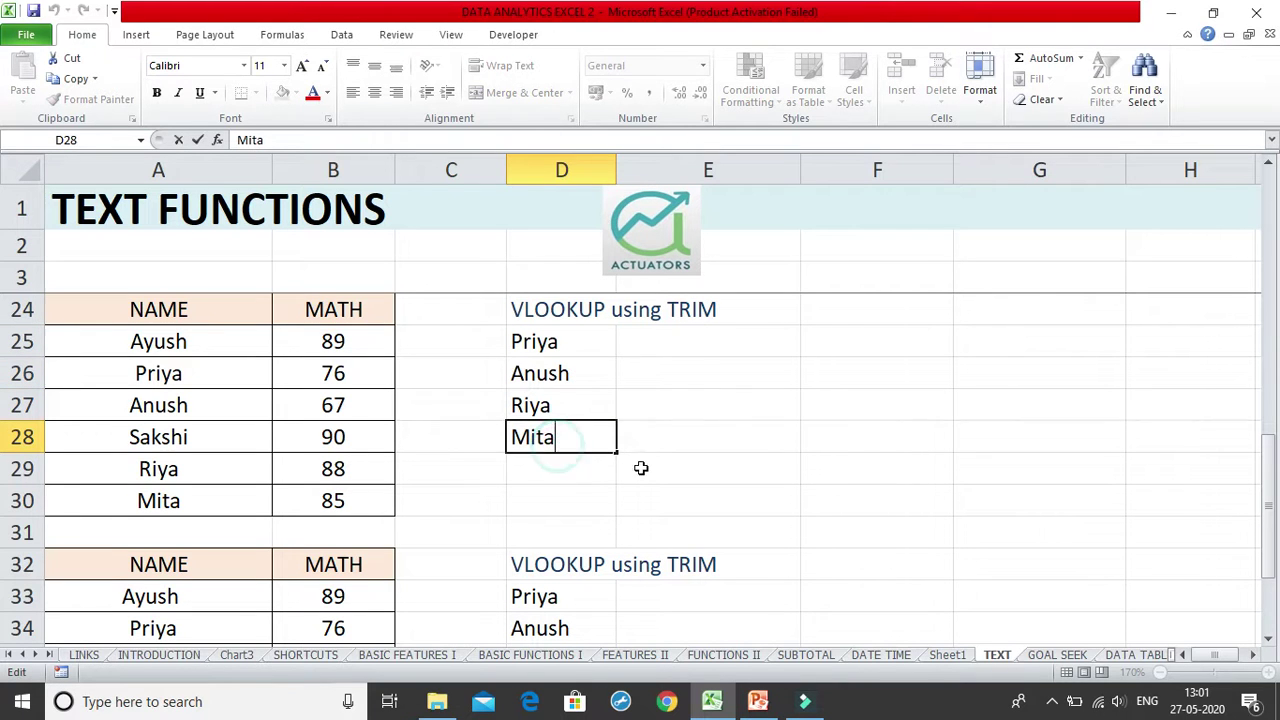
{"action": "left_click", "coordinate": [720, 346]}
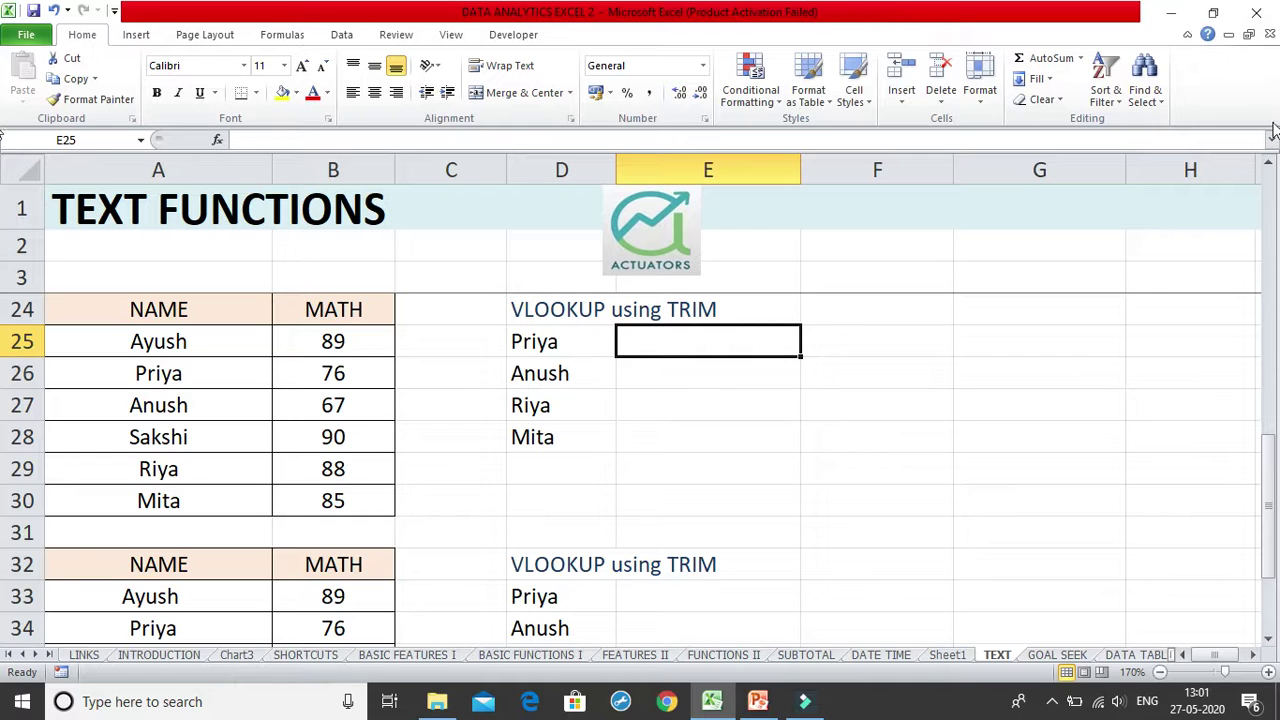
Step: Enter =VLOOKUP(D25,$A$24:$B$30,2,0) in E25, which returns #N/A for Priya
{"action": "type", "text": "=VLOOK"}
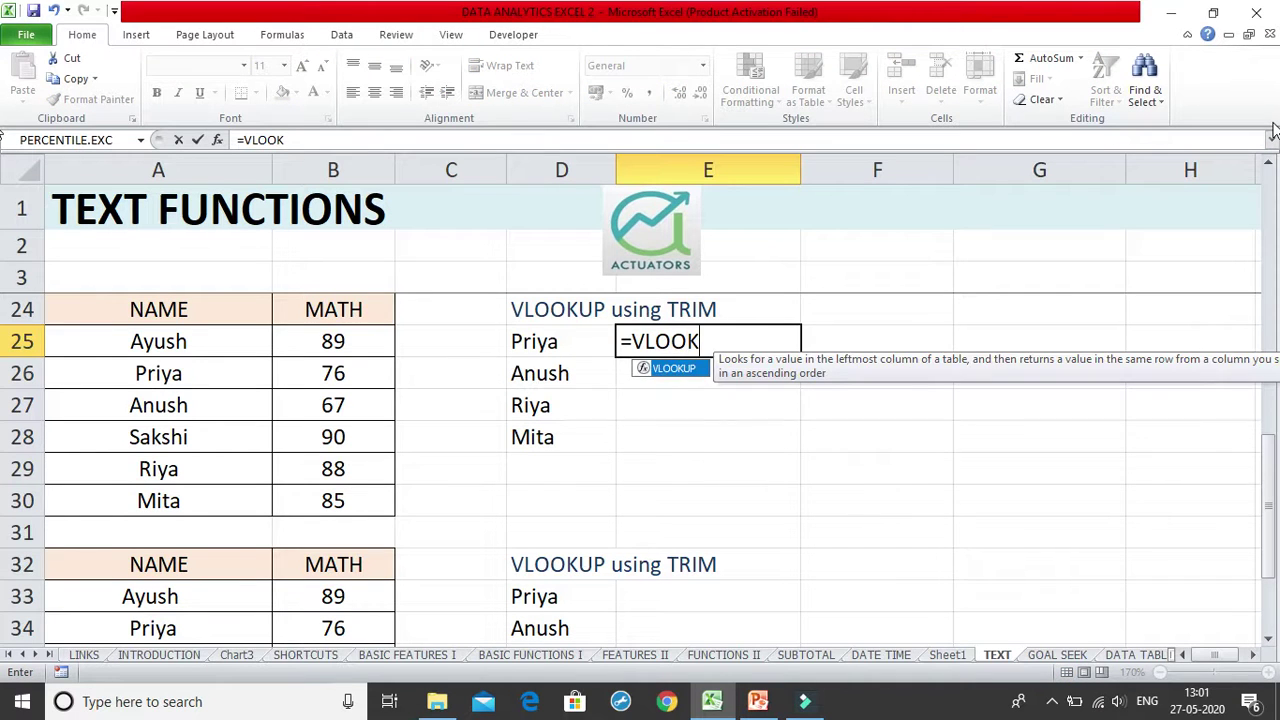
{"action": "type", "text": "UP("}
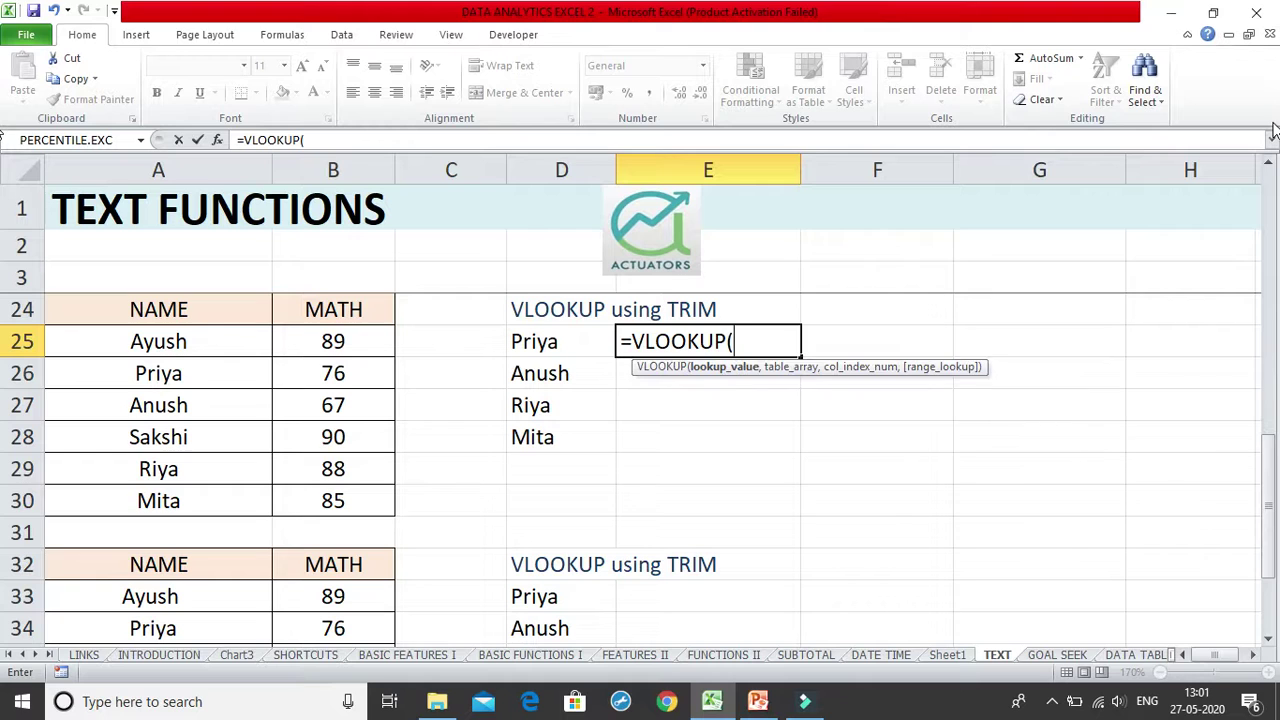
{"action": "left_click", "coordinate": [533, 341]}
{"action": "type", "text": ","}
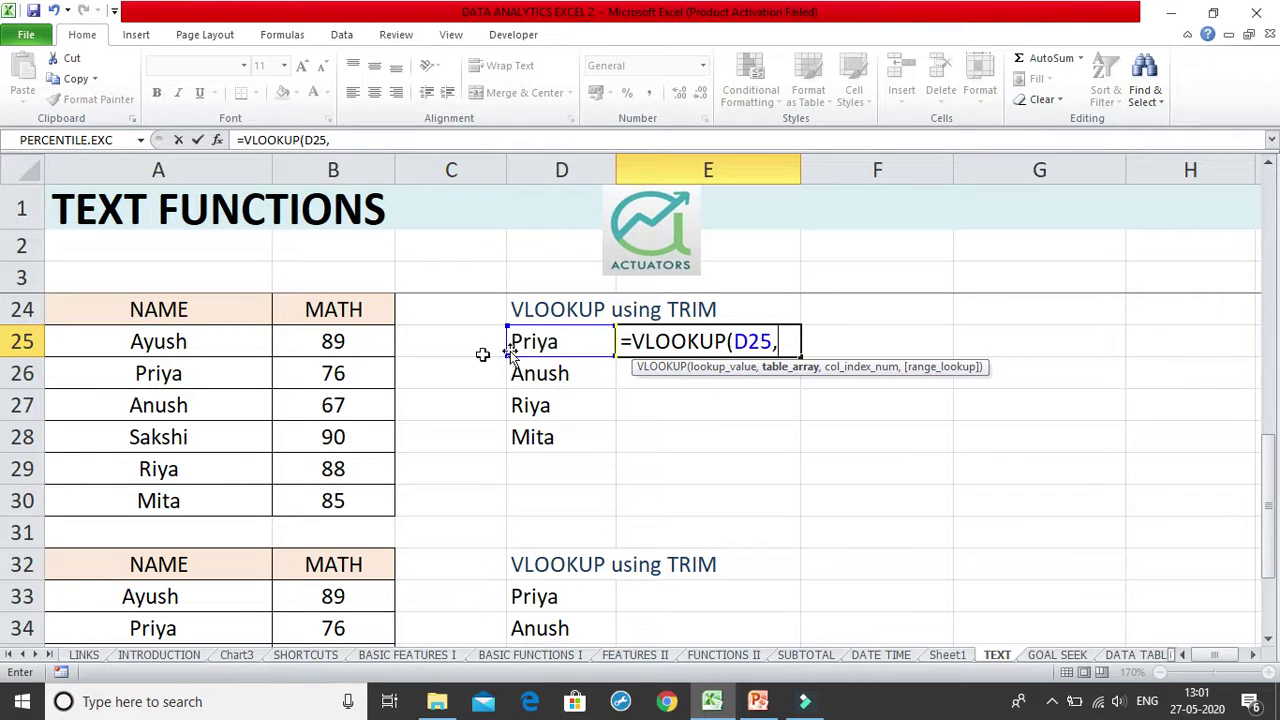
{"action": "left_click_drag", "start_coordinate": [229, 307], "coordinate": [370, 502]}
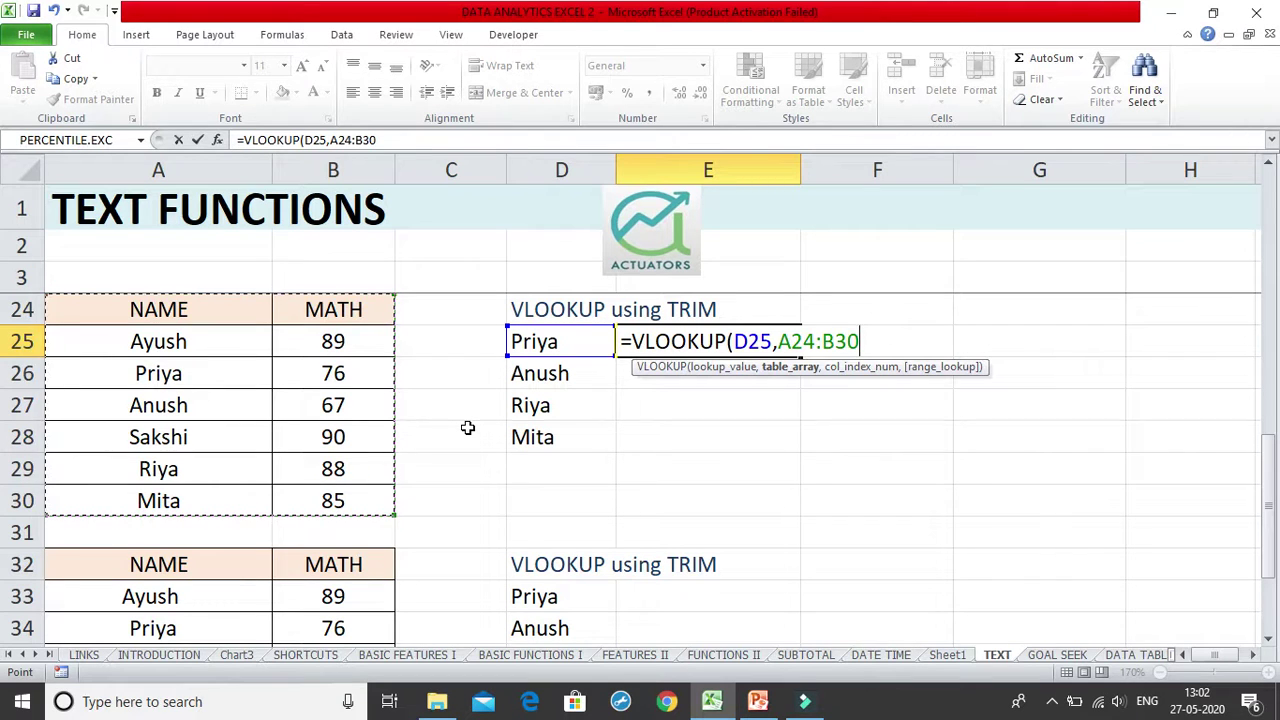
{"action": "key", "text": "F4"}
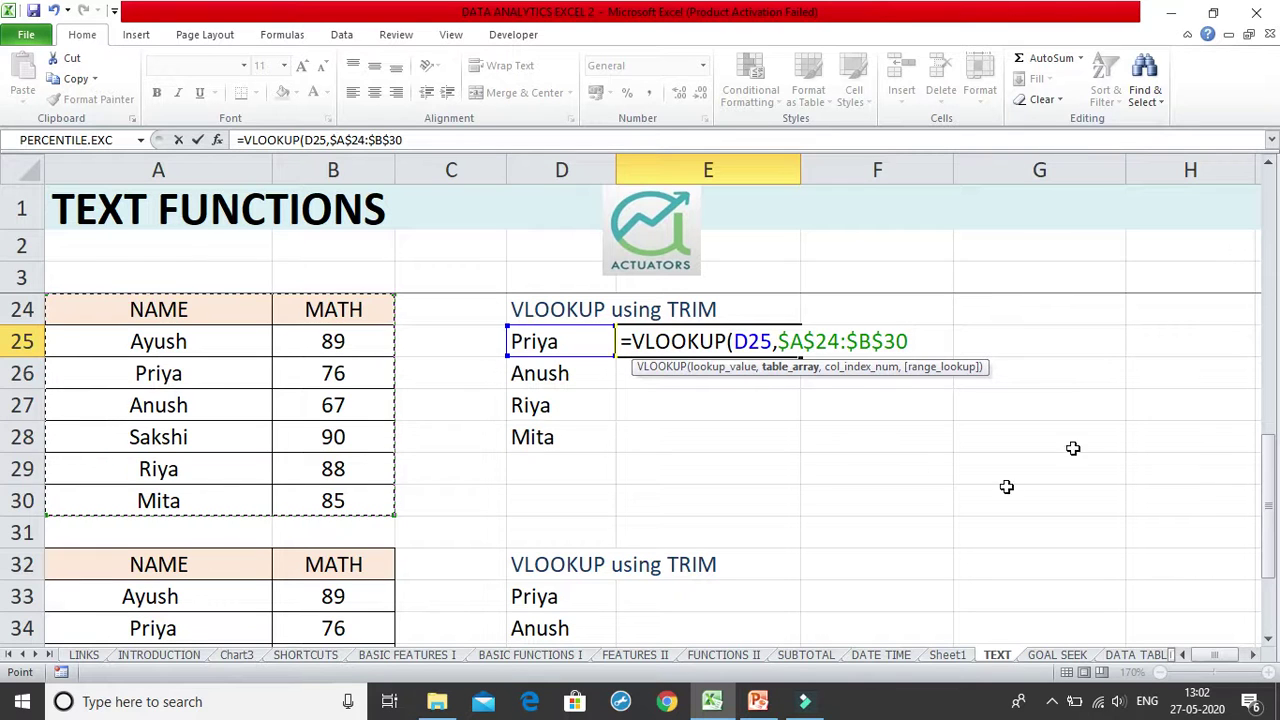
{"action": "type", "text": ","}
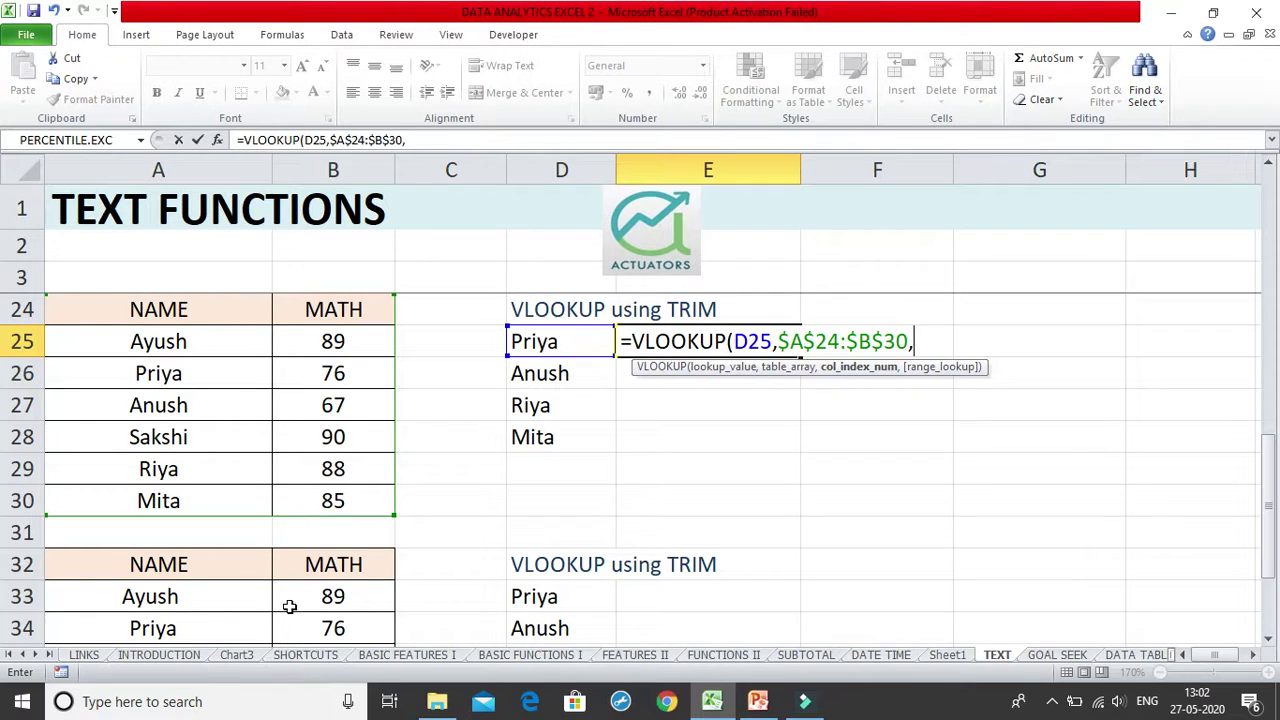
{"action": "type", "text": "2,0)"}
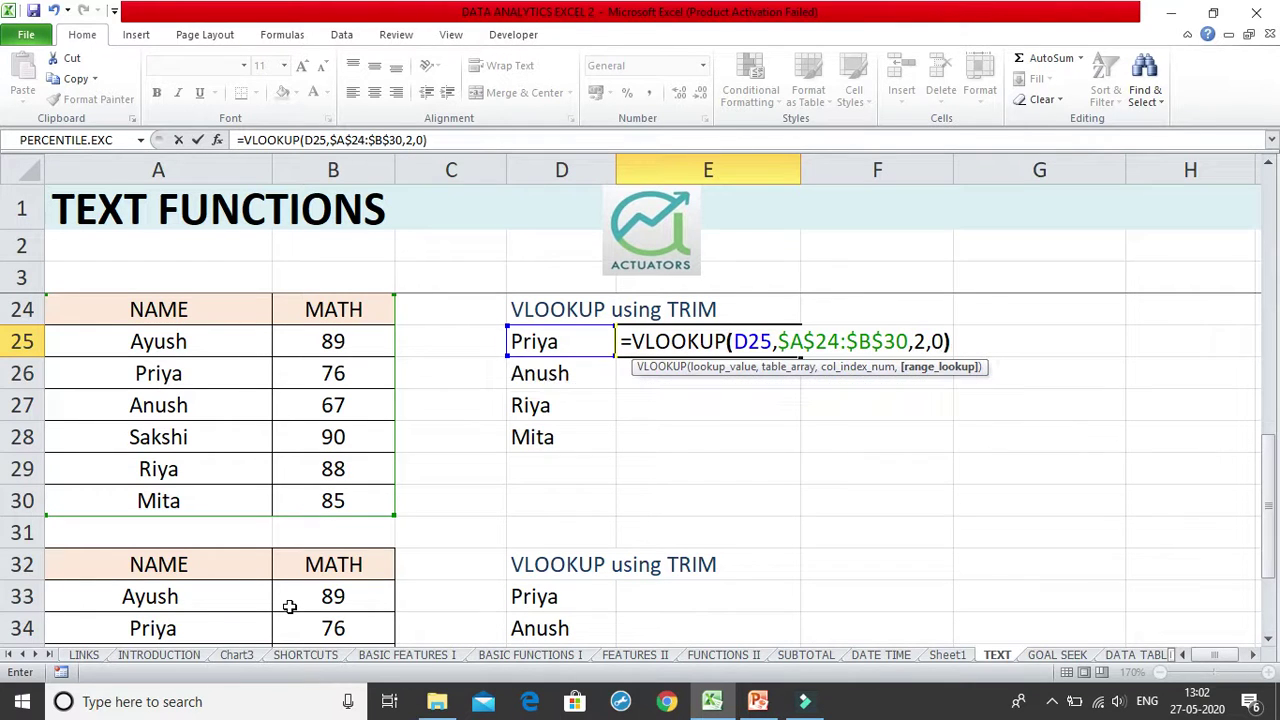
{"action": "key", "text": "Return"}
{"action": "mouse_move", "coordinate": [437, 701]}
{"action": "left_click", "coordinate": [710, 345]}
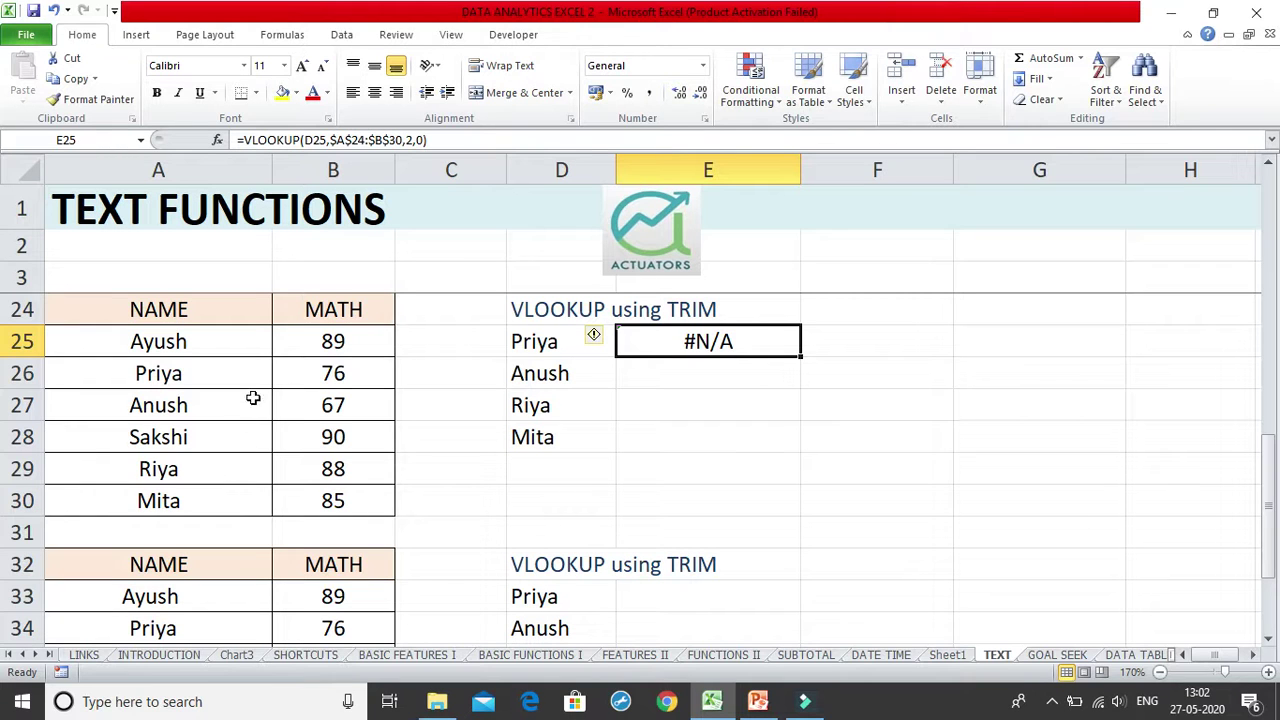
Step: Look at Priya's source score and the #N/A error options for E25
{"action": "left_click", "coordinate": [306, 376]}
{"action": "left_click", "coordinate": [748, 350]}
{"action": "left_click", "coordinate": [595, 338]}
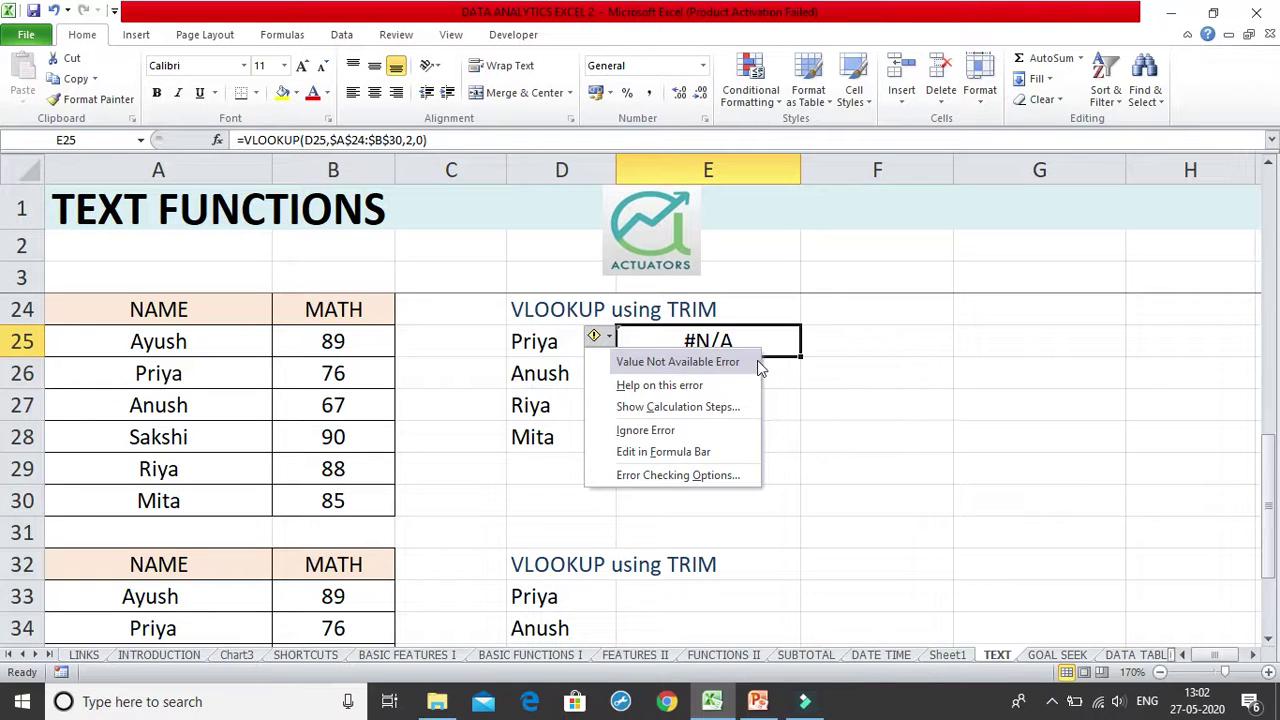
{"action": "left_click", "coordinate": [595, 338]}
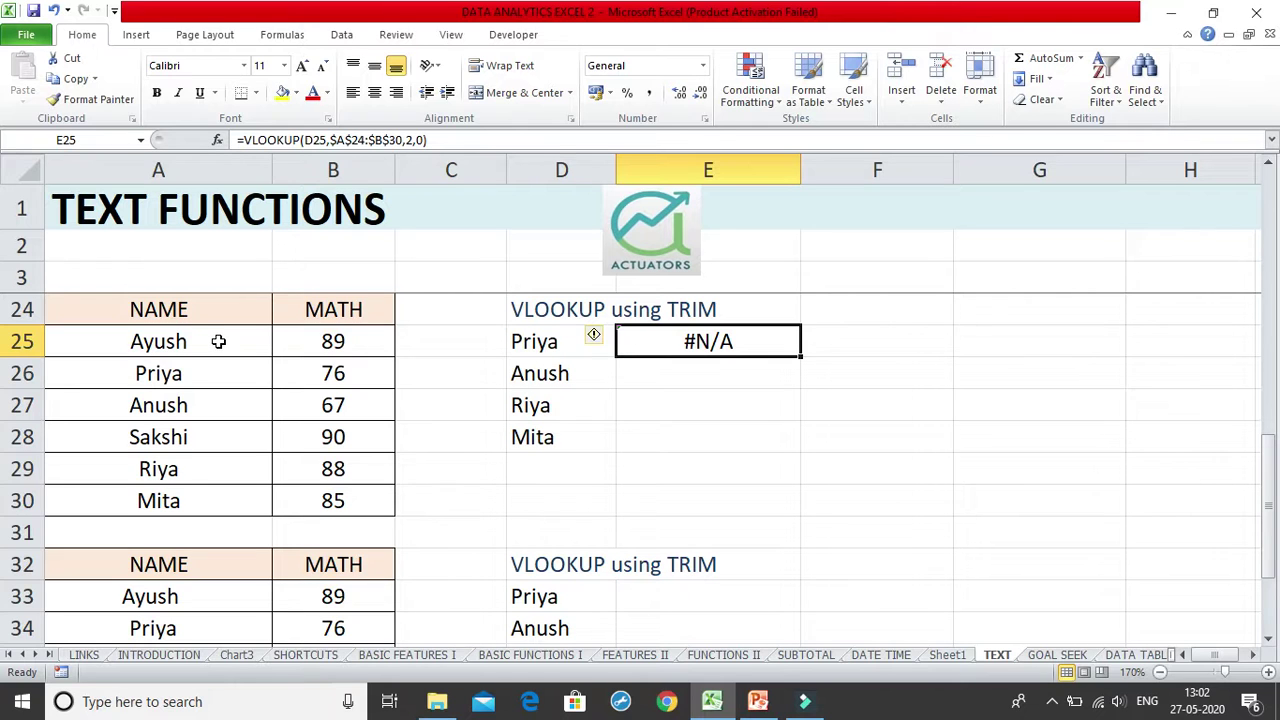
Step: Inspect Priya in D25 and A26, then open E25's formula before the D25 argument
{"action": "left_click", "coordinate": [531, 342]}
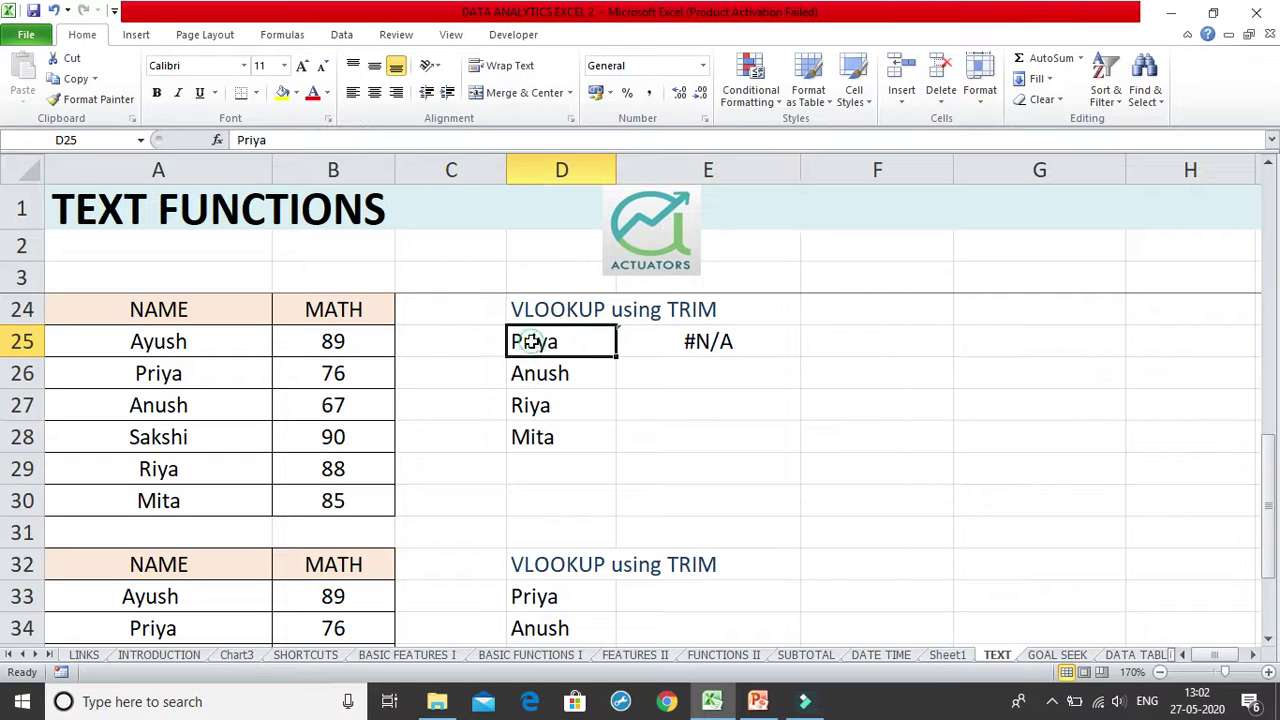
{"action": "double_click", "coordinate": [586, 352]}
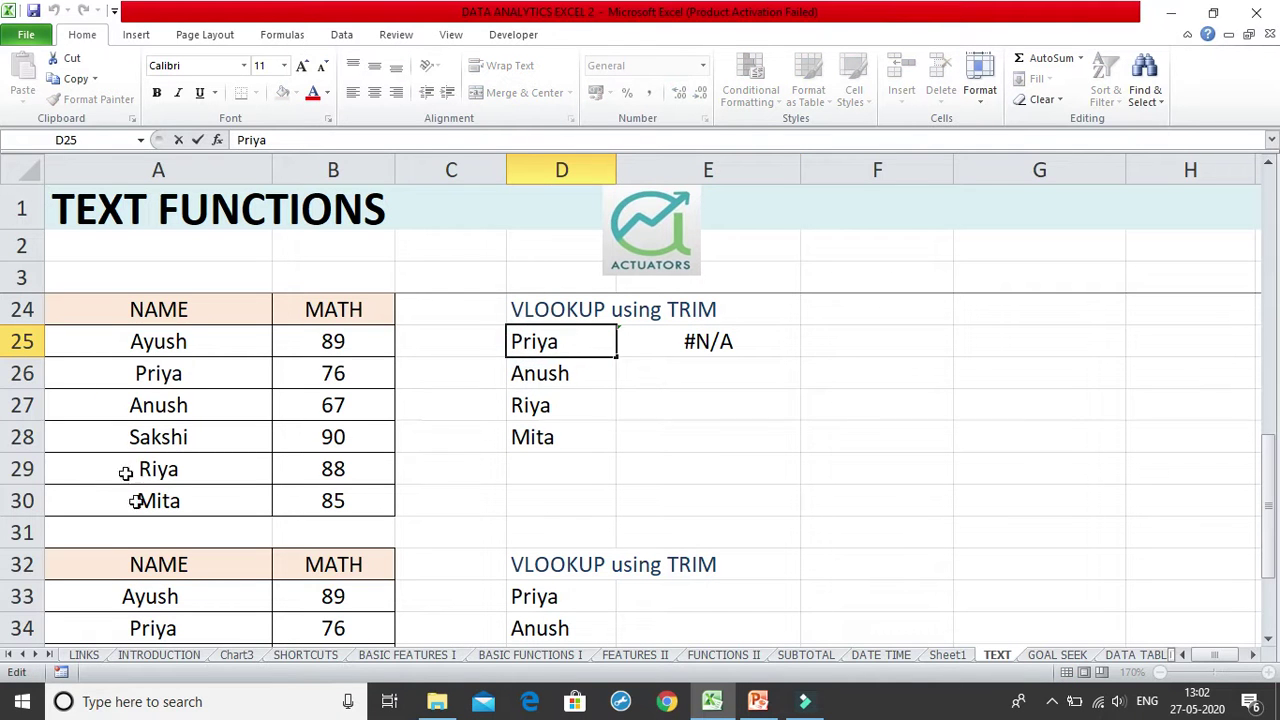
{"action": "left_click", "coordinate": [210, 381]}
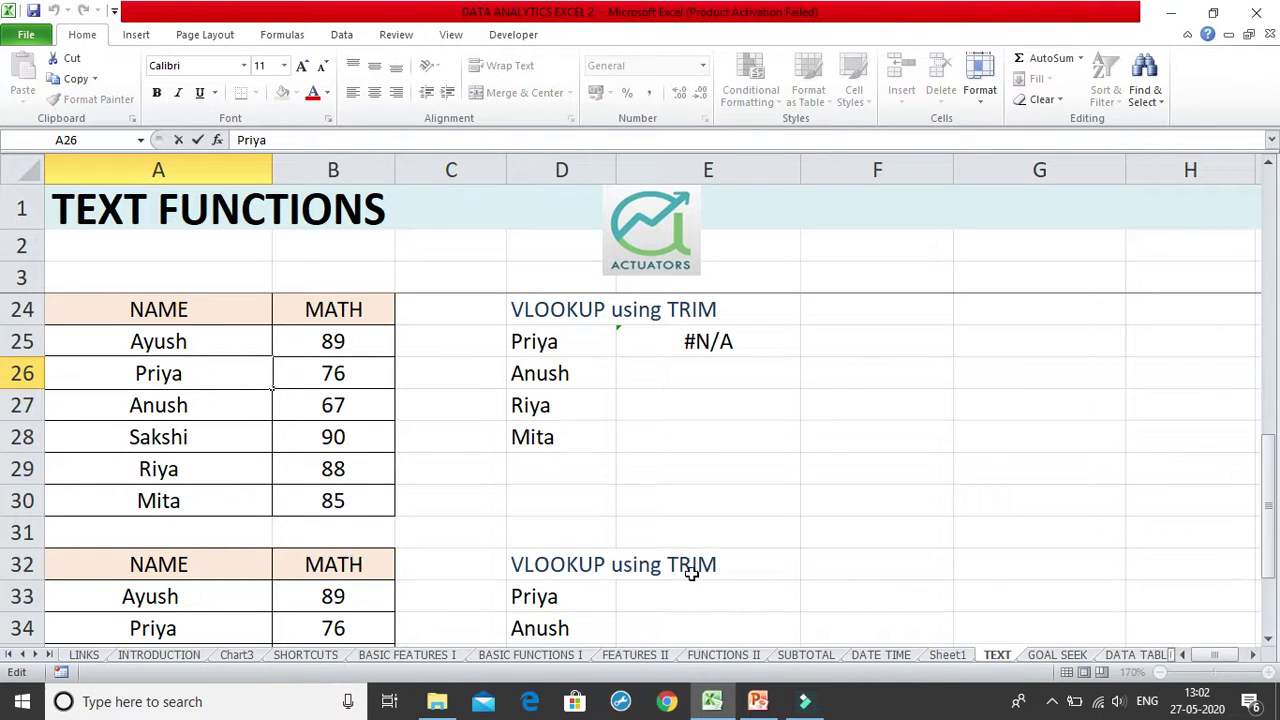
{"action": "left_click", "coordinate": [735, 347]}
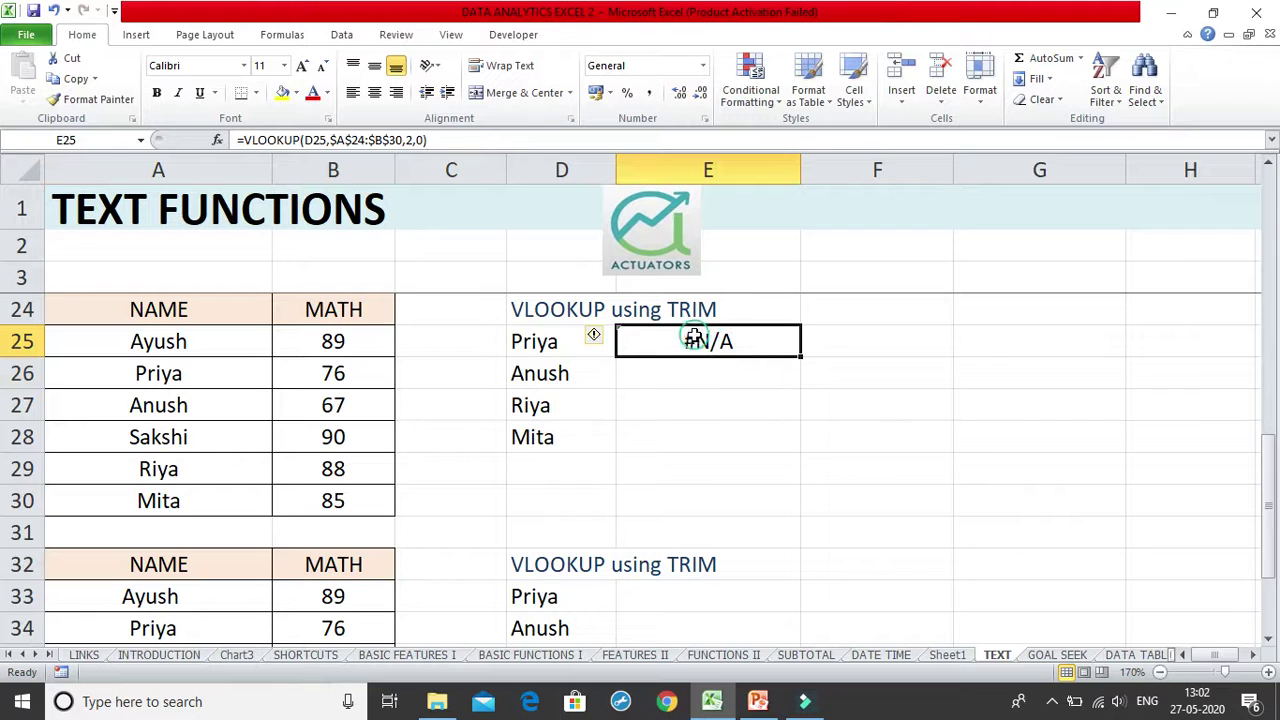
{"action": "double_click", "coordinate": [703, 341]}
{"action": "left_click", "coordinate": [733, 343]}
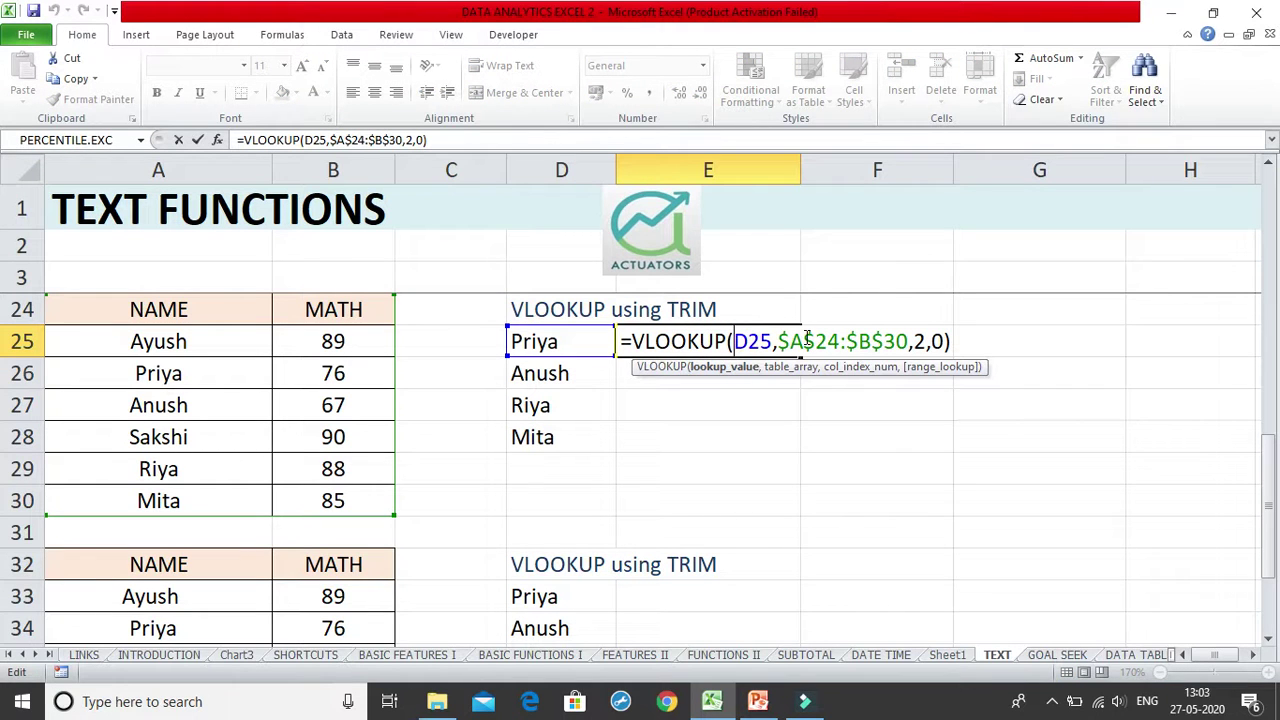
Step: Wrap D25 in TRIM so E25 returns 76, then fill the lookup down to E28
{"action": "type", "text": "TRIM("}
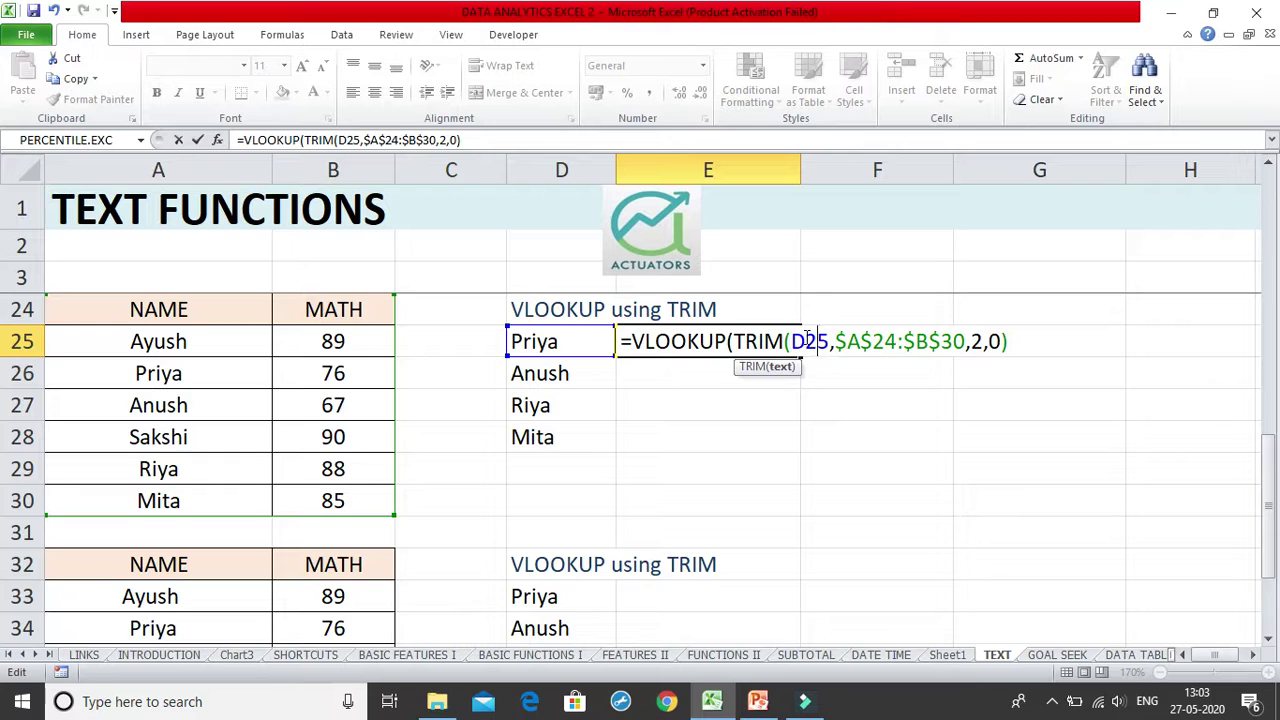
{"action": "type", "text": ")"}
{"action": "key", "text": "Return"}
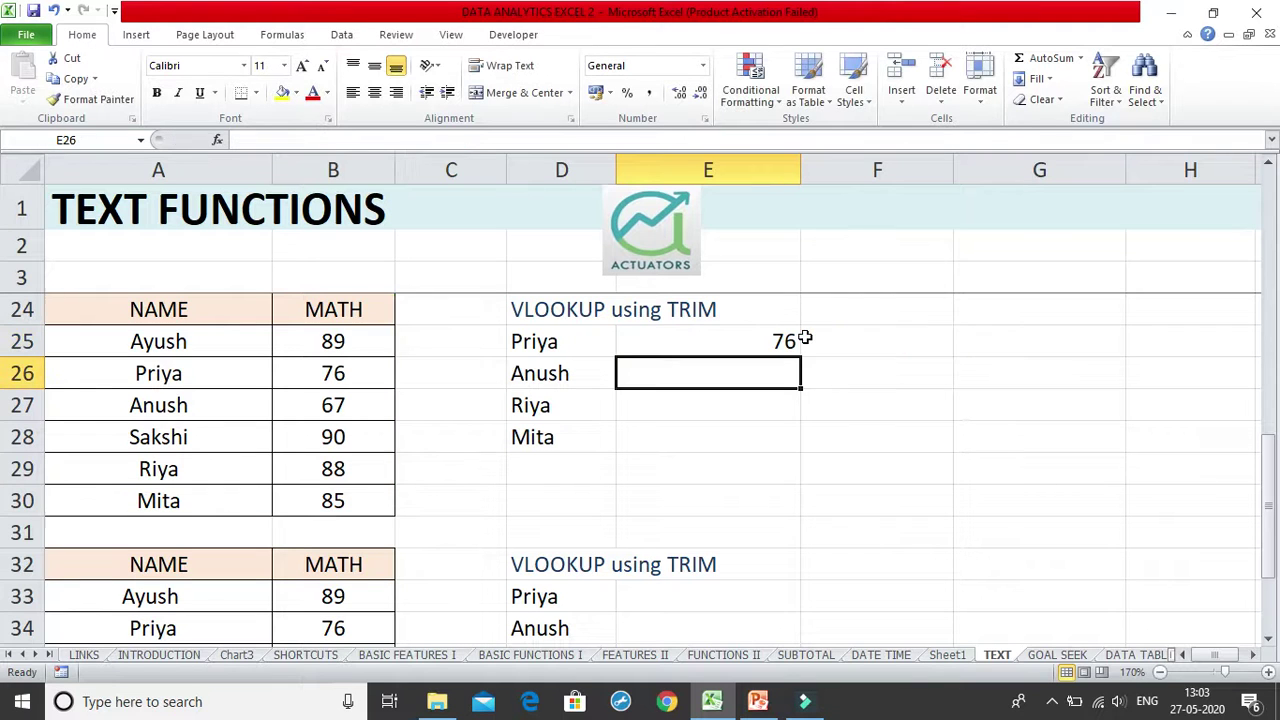
{"action": "left_click", "coordinate": [747, 350]}
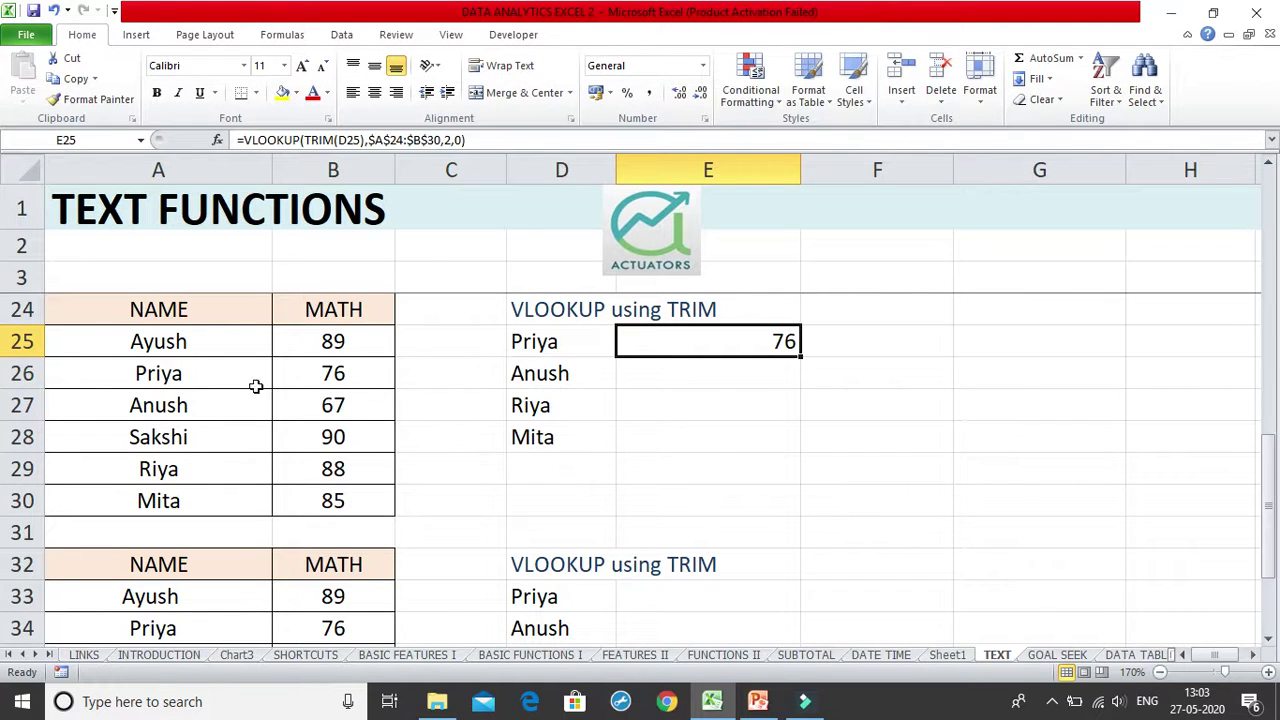
{"action": "left_click_drag", "start_coordinate": [793, 362], "coordinate": [790, 450]}
Step: Remove TRIM from E26's formula so Anush's lookup shows #N/A
{"action": "left_click", "coordinate": [749, 383]}
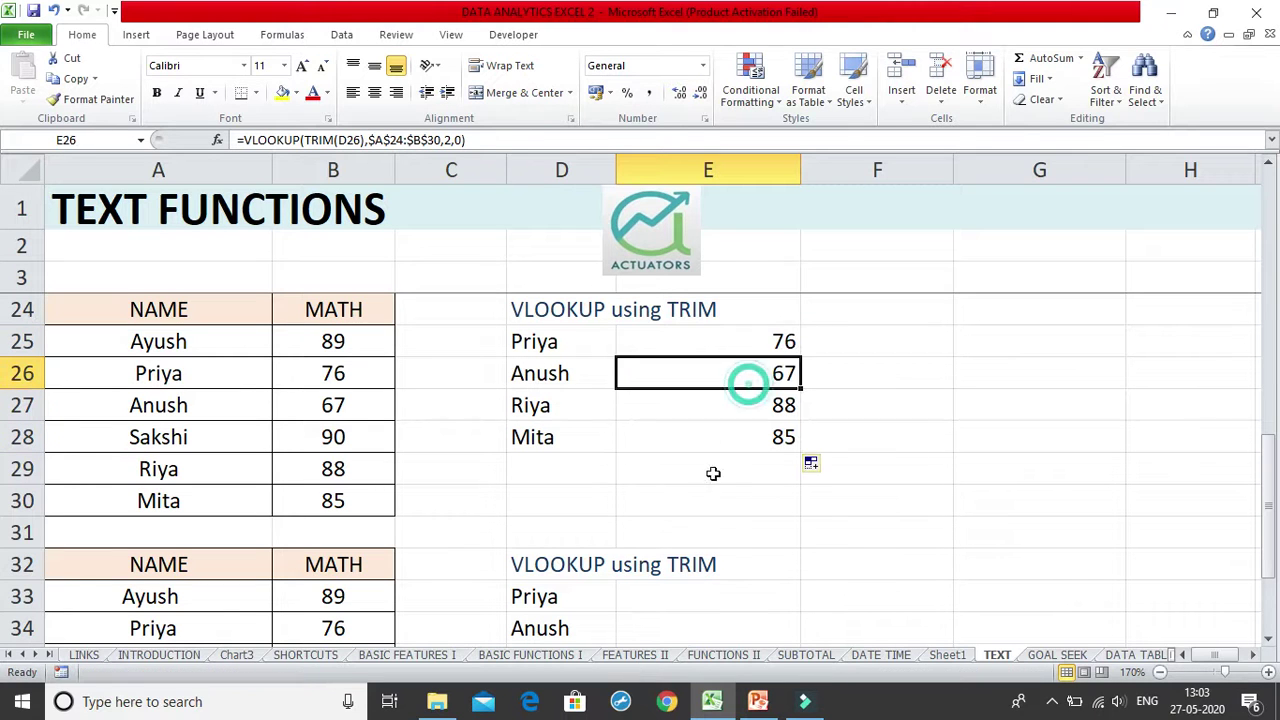
{"action": "double_click", "coordinate": [746, 372]}
{"action": "left_click_drag", "start_coordinate": [788, 373], "coordinate": [732, 373]}
{"action": "key", "text": "BackSpace"}
{"action": "left_click", "coordinate": [779, 373]}
{"action": "key", "text": "BackSpace"}
{"action": "key", "text": "Return"}
{"action": "left_click", "coordinate": [766, 374]}
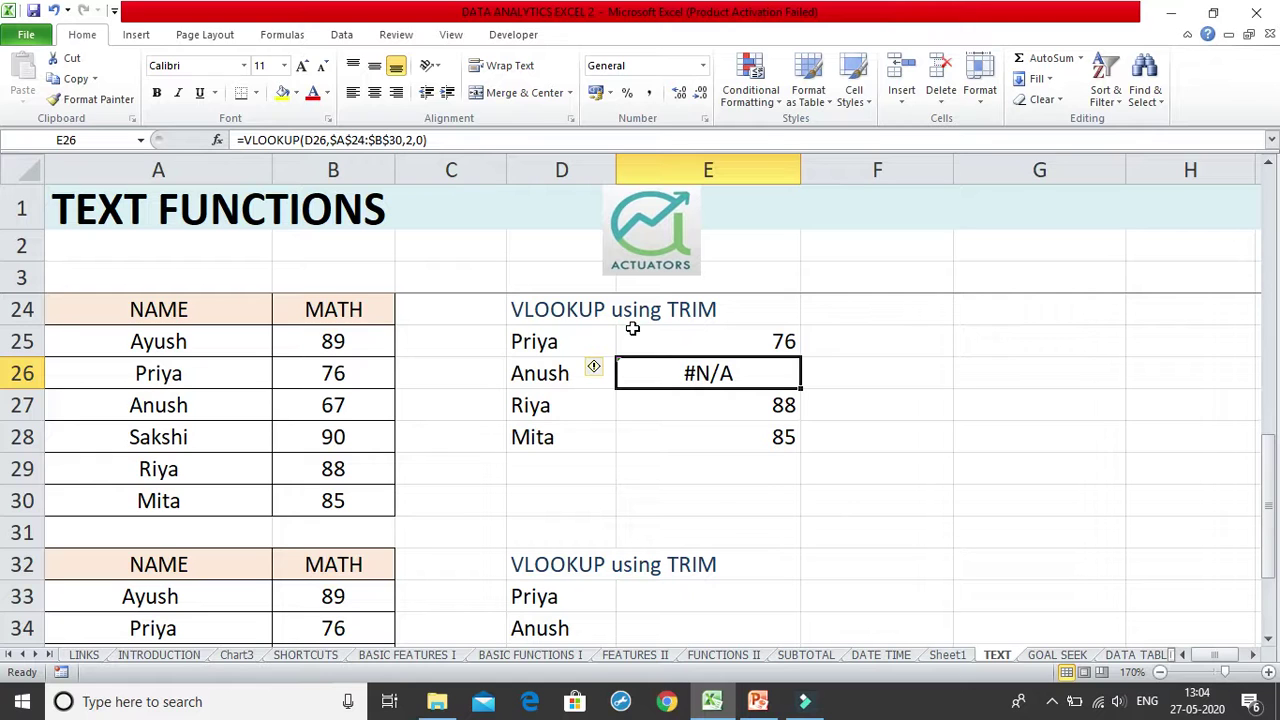
Step: Scroll to the second table and inspect A33 and D33–D36 (Priya, Anush, Riya, Mita) for spaces
{"action": "scroll", "coordinate": [600, 425], "scroll_direction": "up", "scroll_amount": 2}
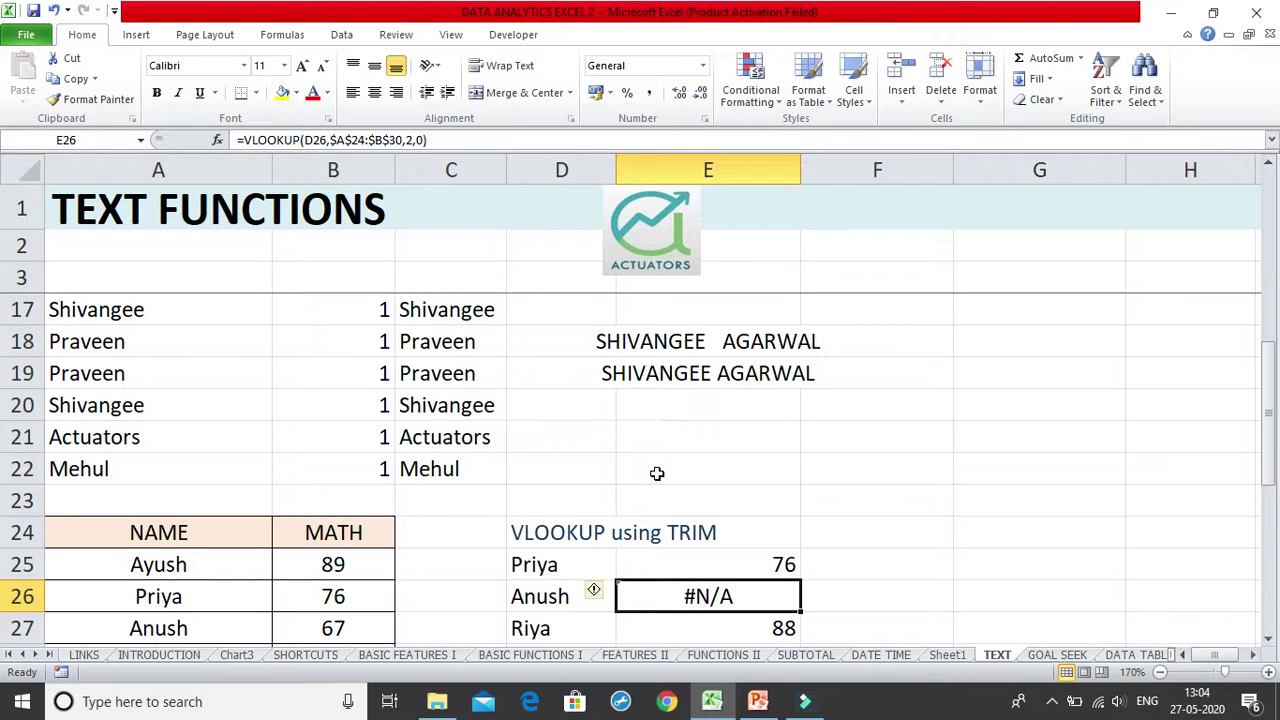
{"action": "scroll", "coordinate": [990, 254], "scroll_direction": "down", "scroll_amount": 5}
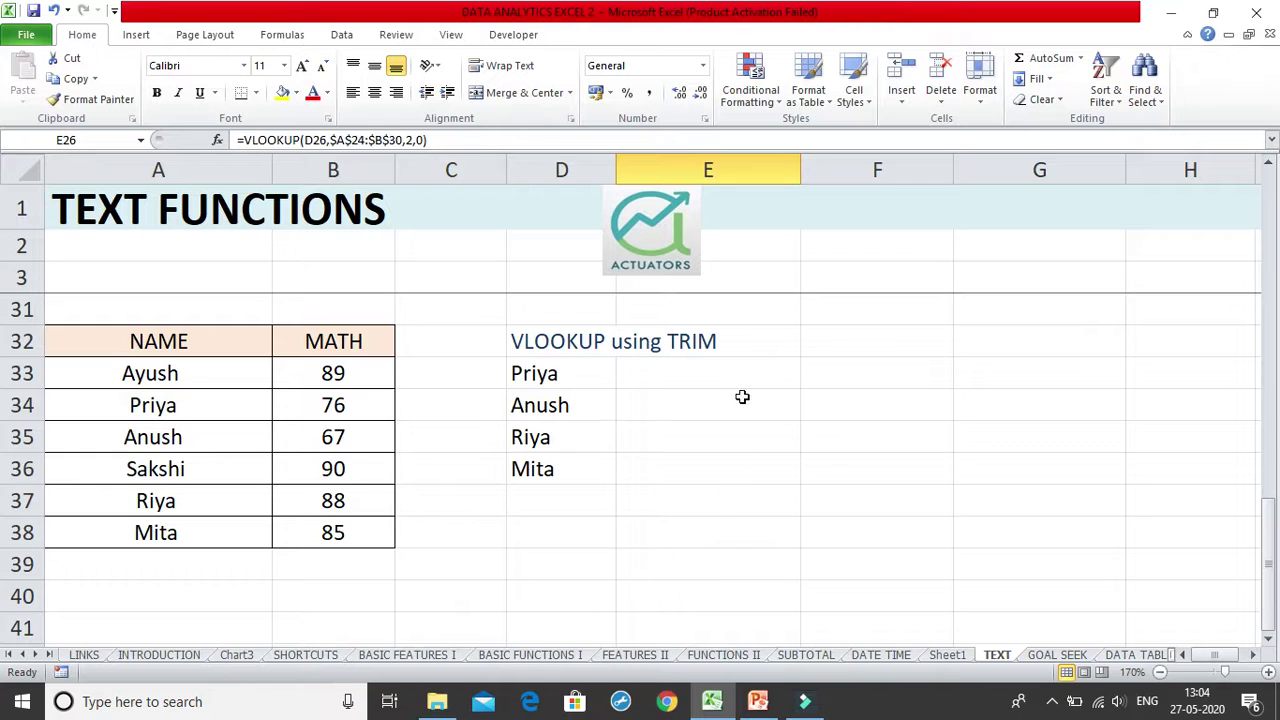
{"action": "left_click", "coordinate": [741, 392]}
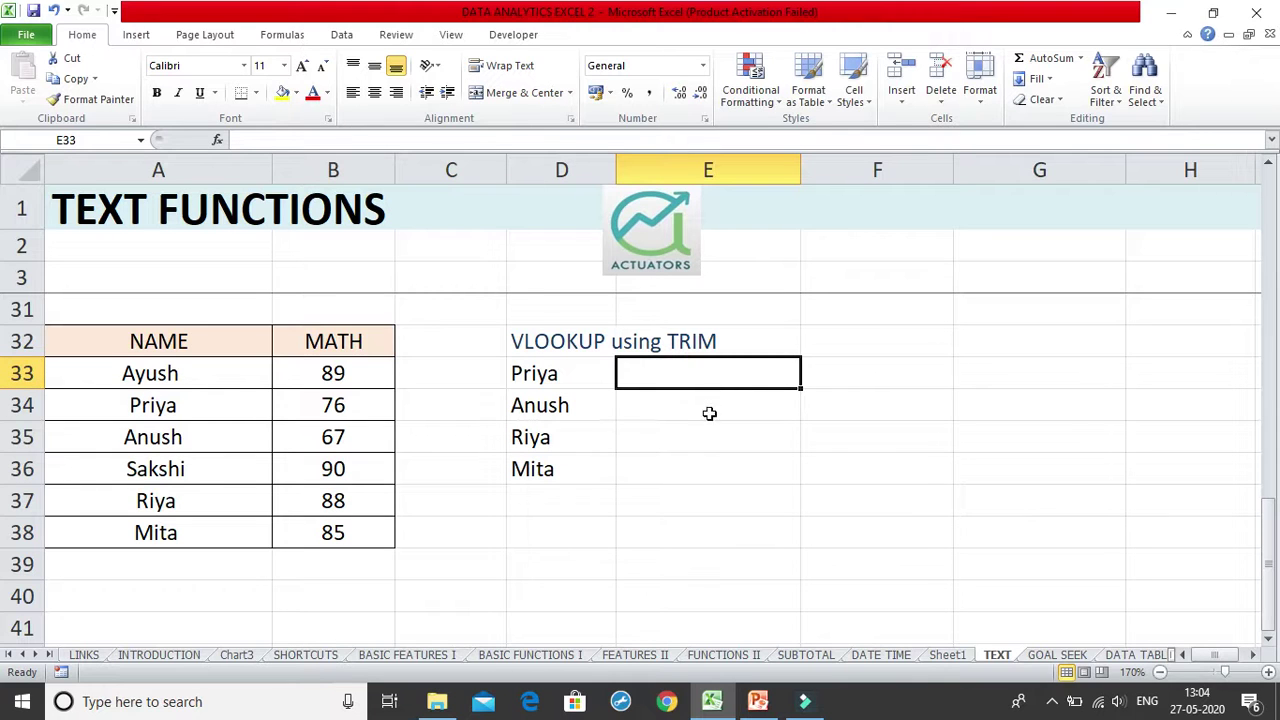
{"action": "scroll", "coordinate": [694, 423], "scroll_direction": "up", "scroll_amount": 2}
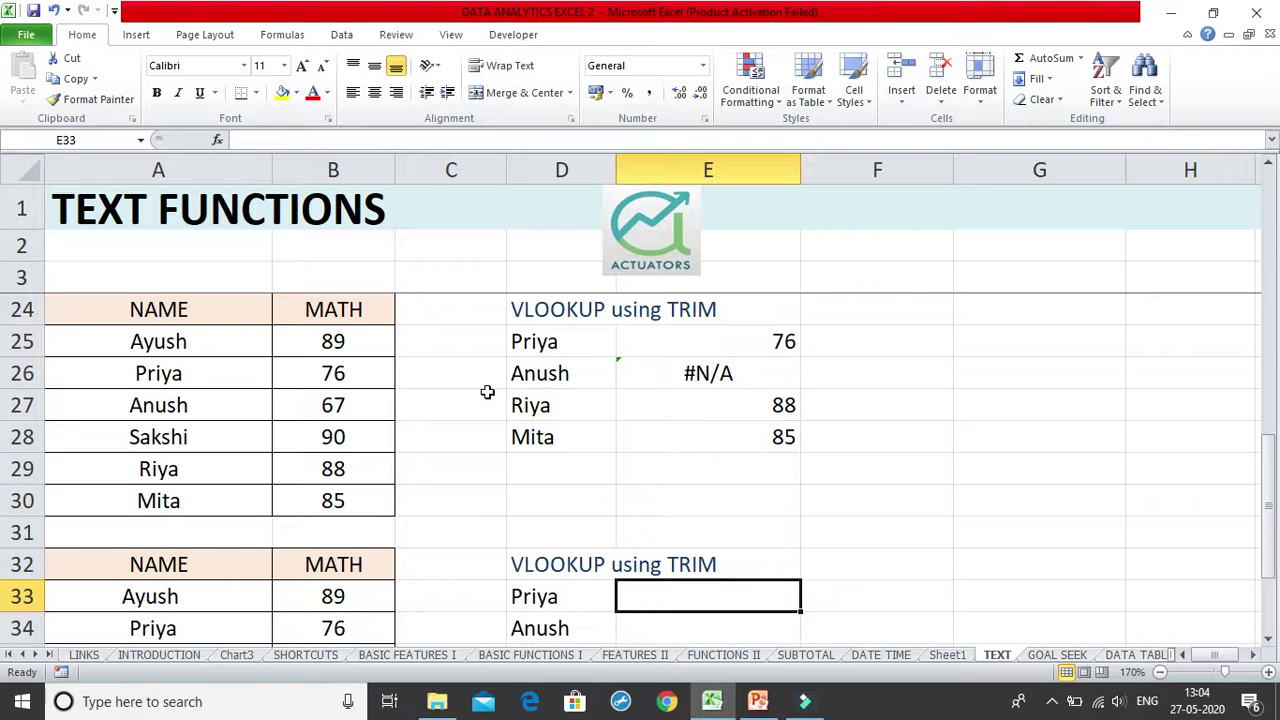
{"action": "scroll", "coordinate": [622, 404], "scroll_direction": "down", "scroll_amount": 2}
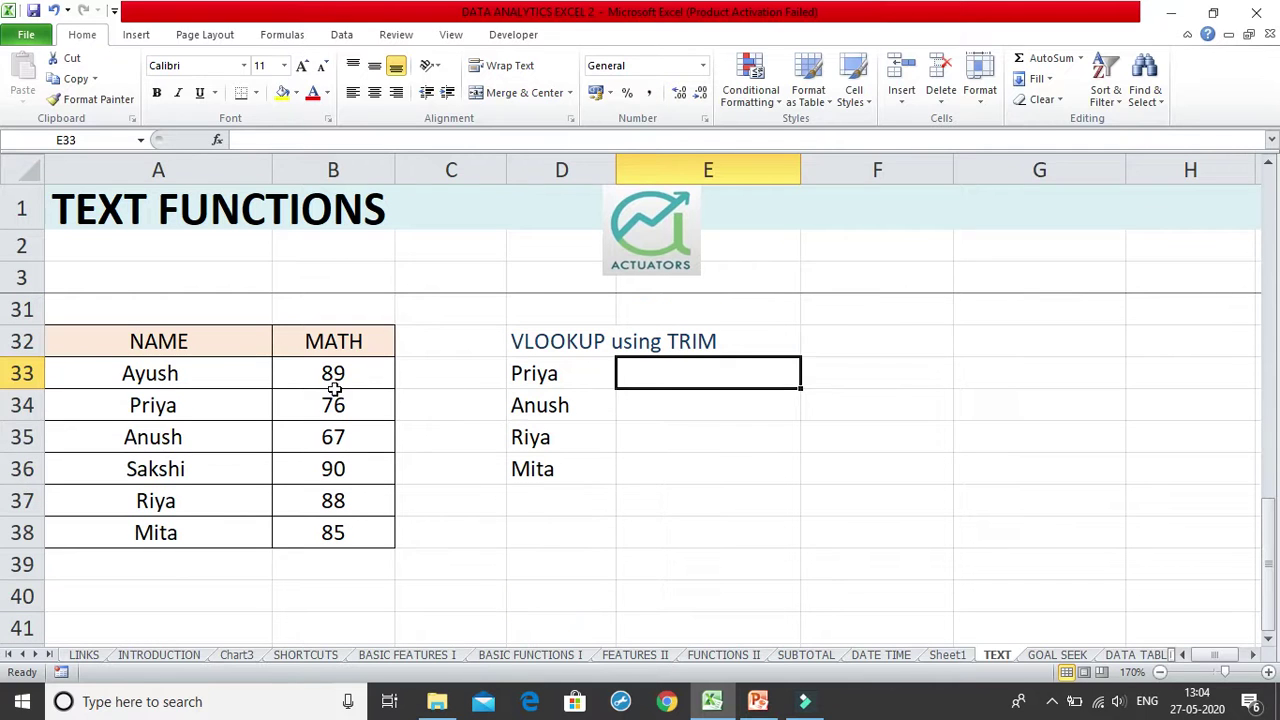
{"action": "double_click", "coordinate": [180, 372]}
{"action": "left_click", "coordinate": [586, 374]}
{"action": "left_click", "coordinate": [583, 411]}
{"action": "left_click", "coordinate": [580, 440]}
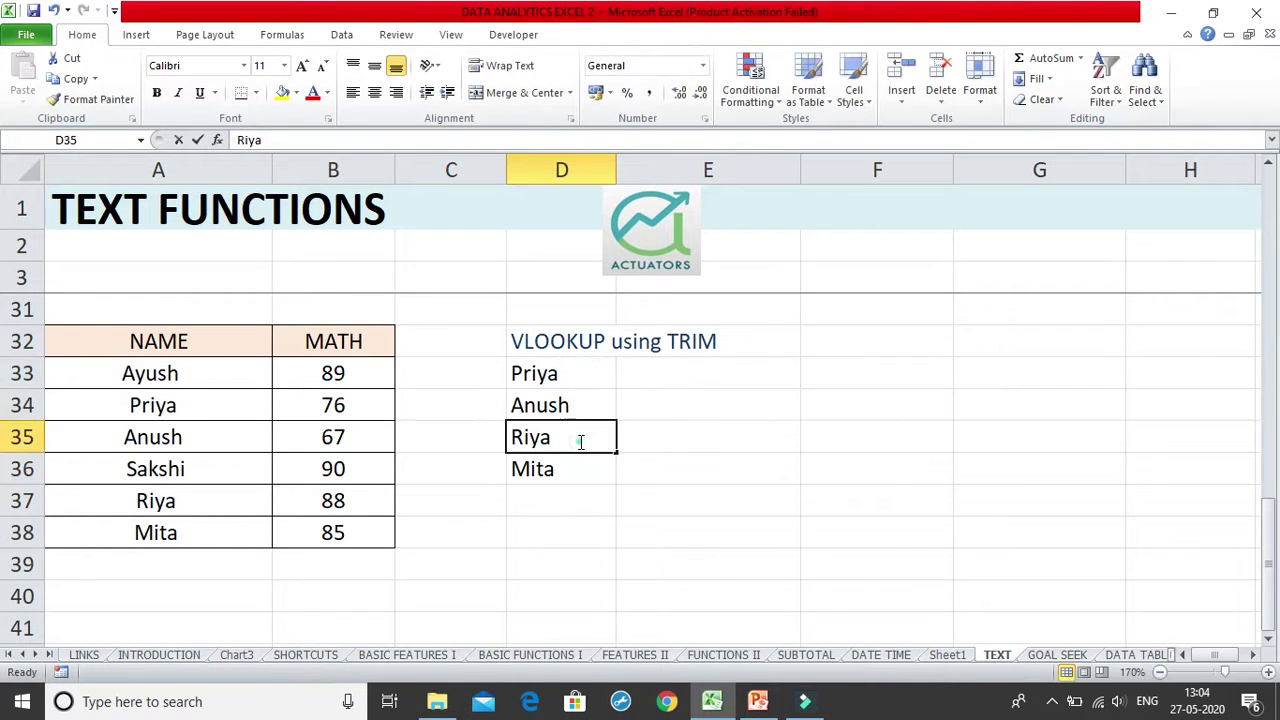
{"action": "double_click", "coordinate": [580, 469]}
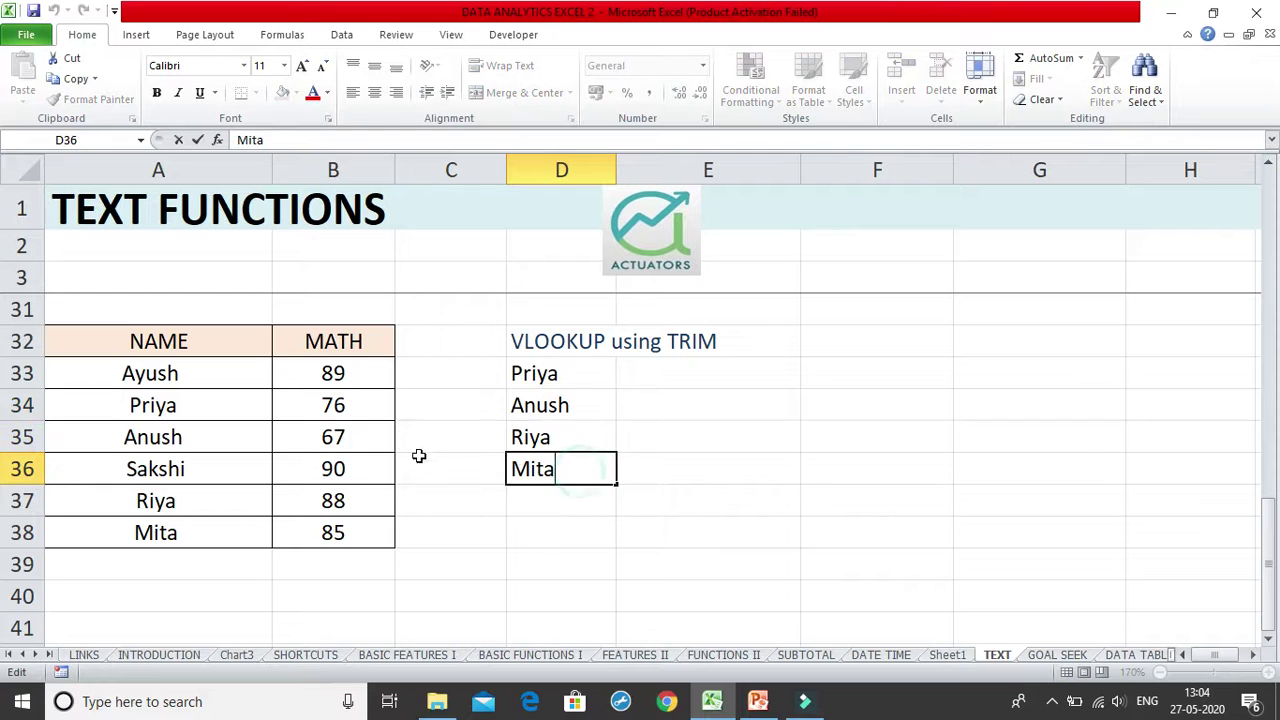
{"action": "left_click", "coordinate": [588, 527]}
Step: Recheck names in A33–A36 and D33–D36 for trailing spaces, ending on E33
{"action": "double_click", "coordinate": [190, 373]}
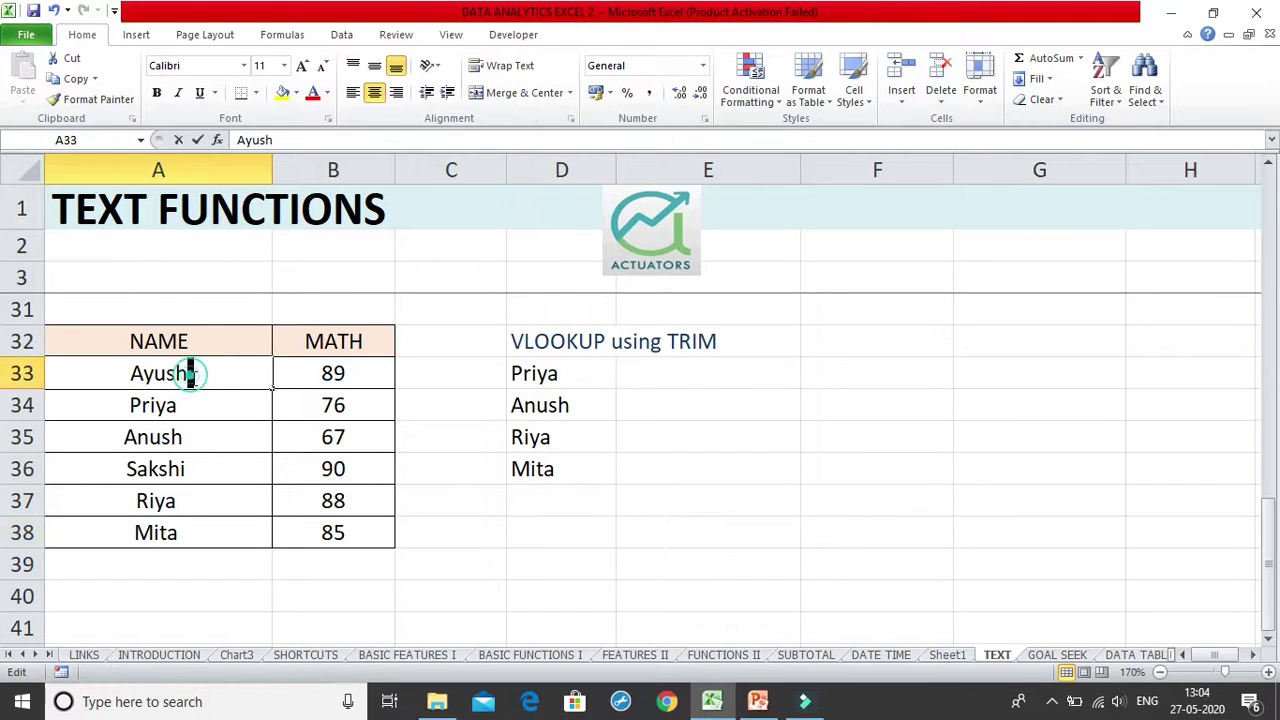
{"action": "left_click", "coordinate": [215, 405]}
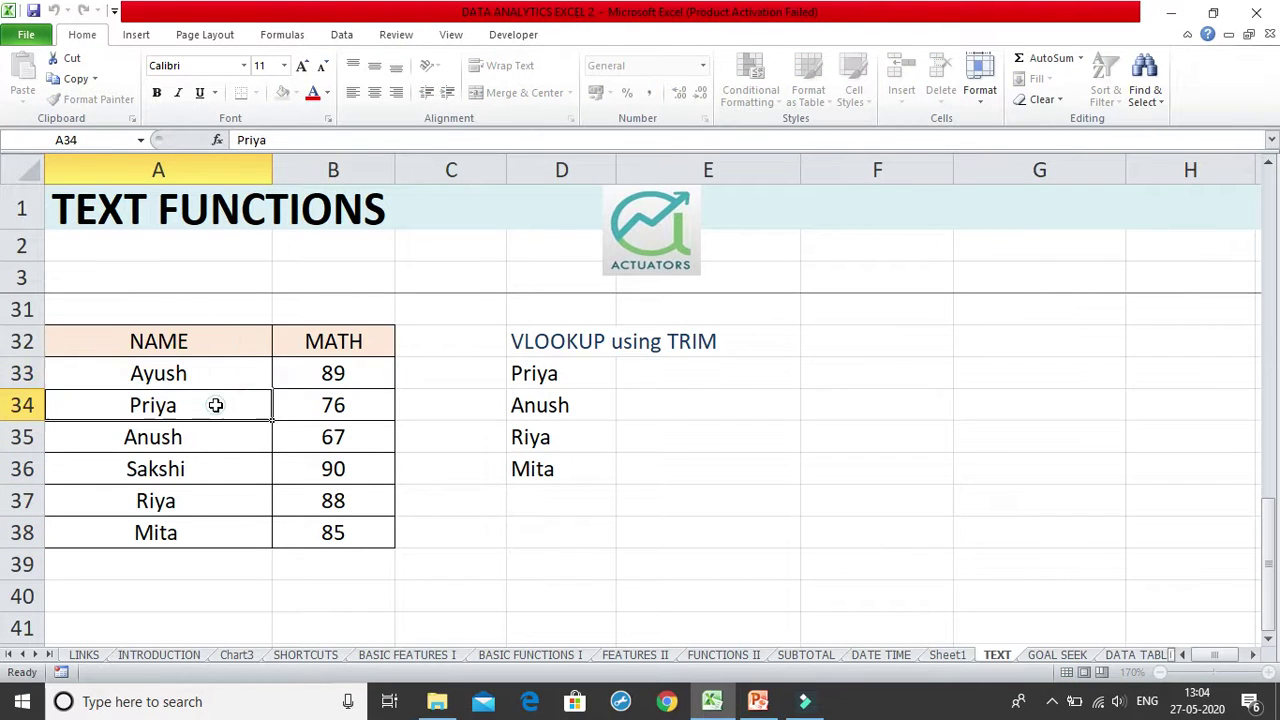
{"action": "double_click", "coordinate": [209, 443]}
{"action": "double_click", "coordinate": [212, 477]}
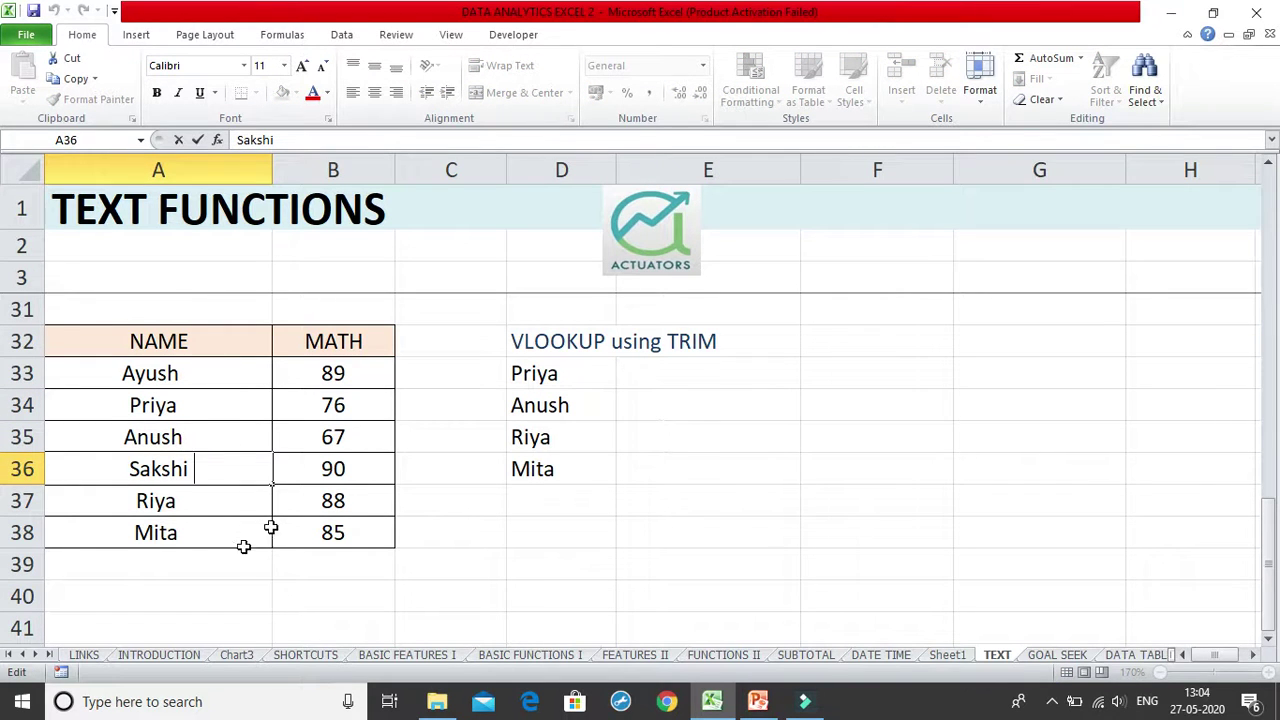
{"action": "left_click", "coordinate": [578, 445]}
{"action": "left_click", "coordinate": [583, 352]}
{"action": "left_click", "coordinate": [582, 373]}
{"action": "left_click", "coordinate": [580, 406]}
{"action": "left_click", "coordinate": [585, 437]}
{"action": "left_click", "coordinate": [585, 469]}
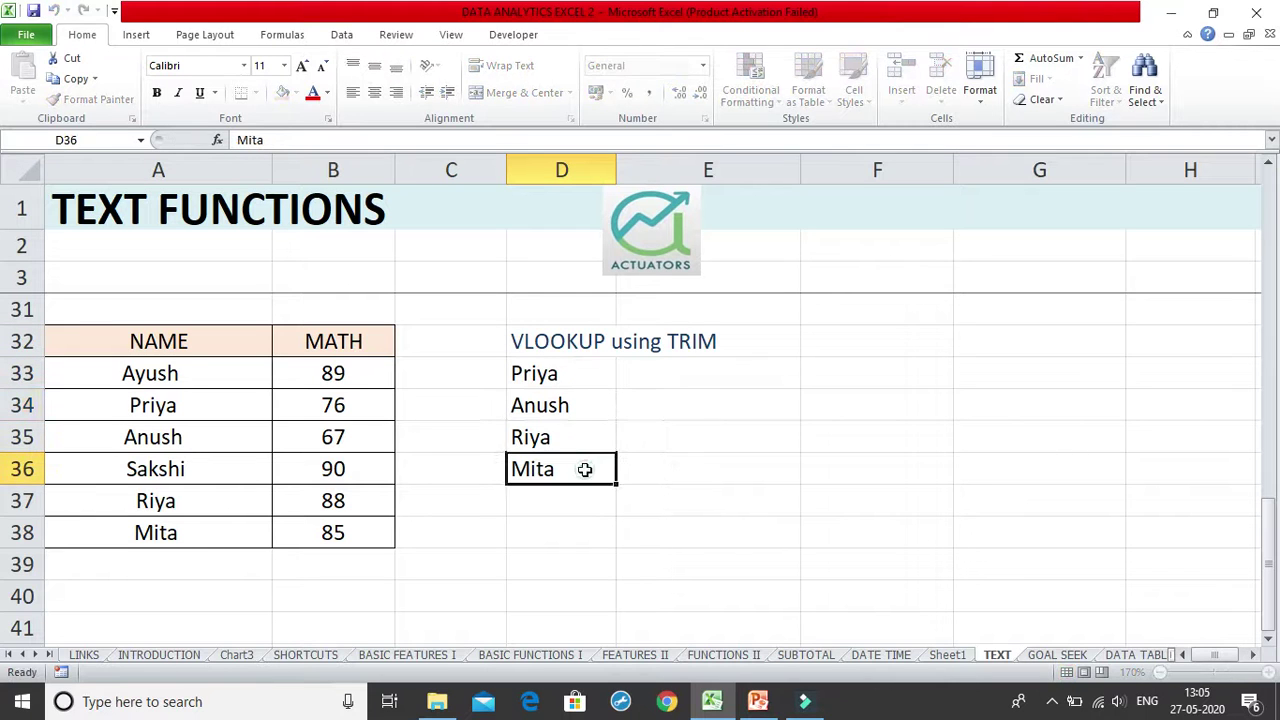
{"action": "left_click", "coordinate": [735, 366]}
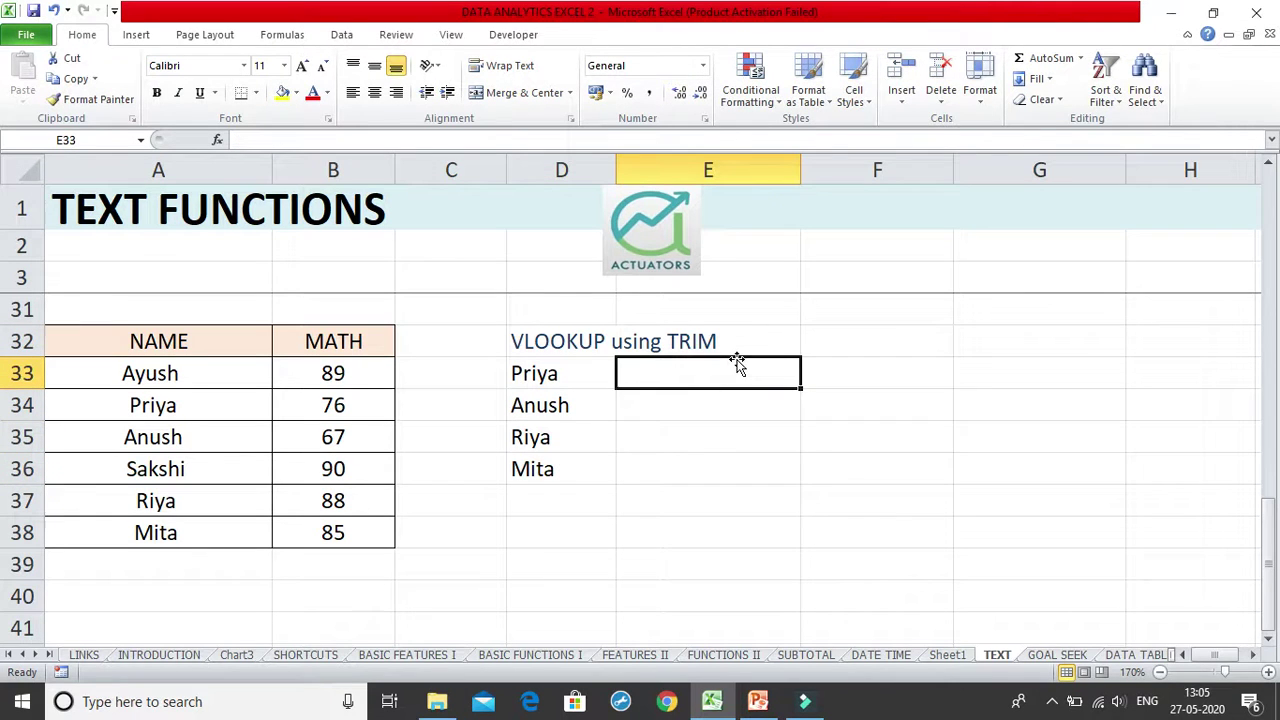
Step: Enter =VLOOKUP(D33,$A$32:$B$38,2,0) in E33 with an absolute table range
{"action": "type", "text": "=VLOO"}
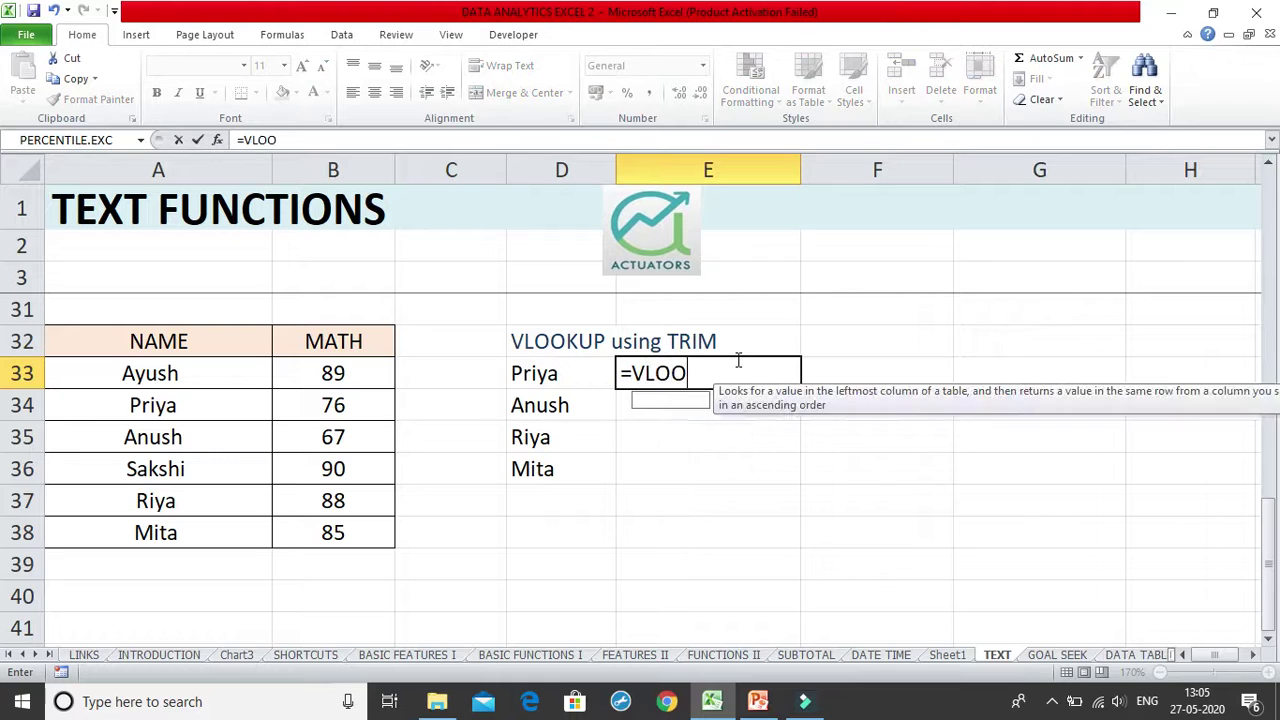
{"action": "type", "text": "KUP("}
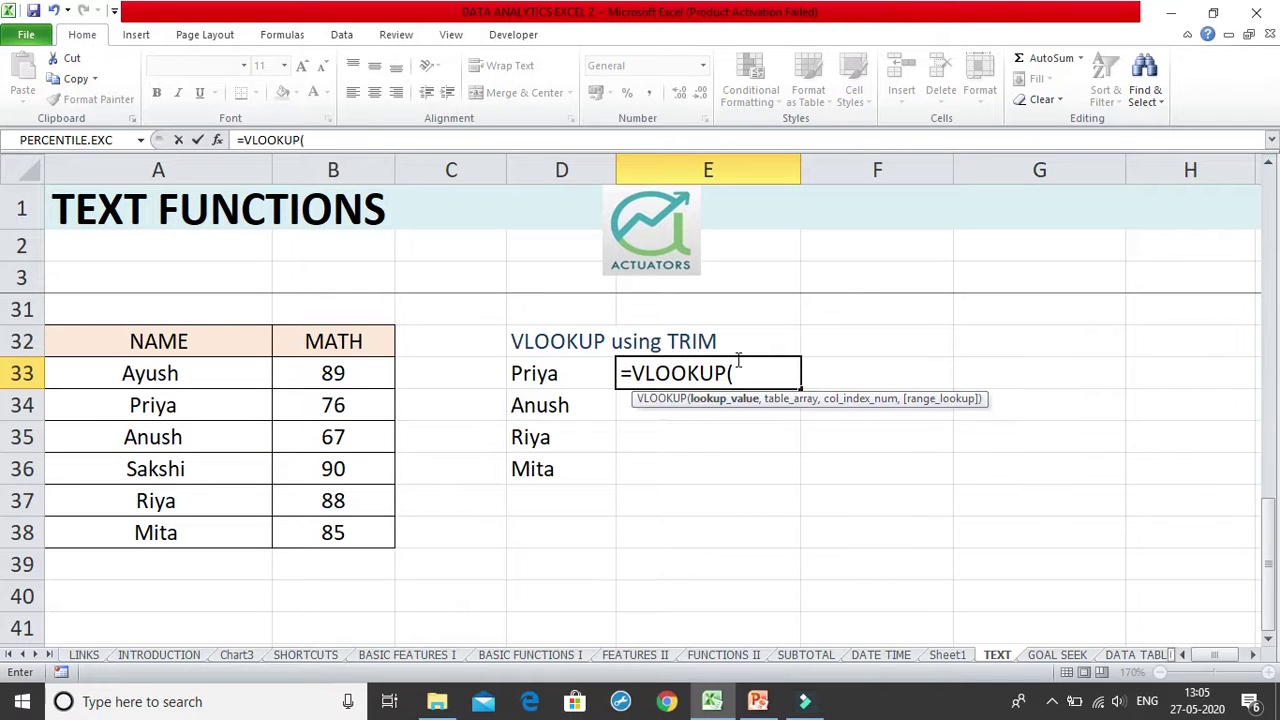
{"action": "key", "text": "Left"}
{"action": "type", "text": ","}
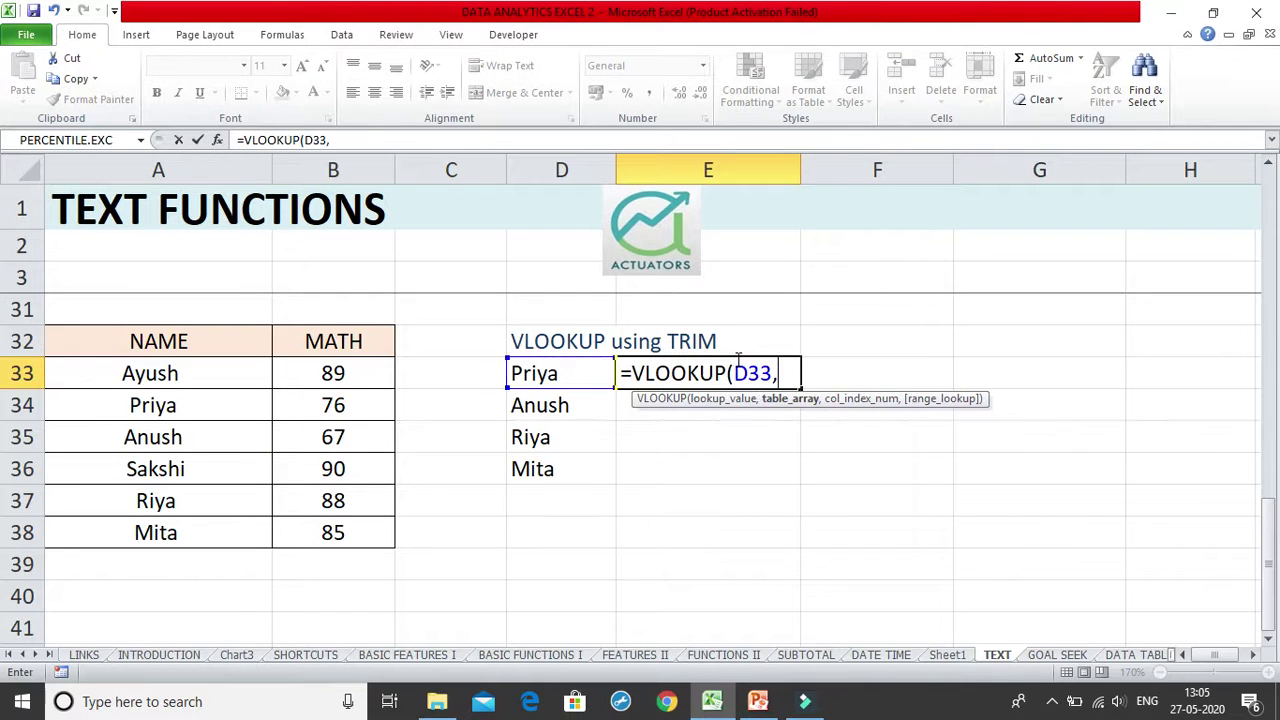
{"action": "left_click_drag", "start_coordinate": [246, 340], "coordinate": [376, 532]}
{"action": "key", "text": "F4"}
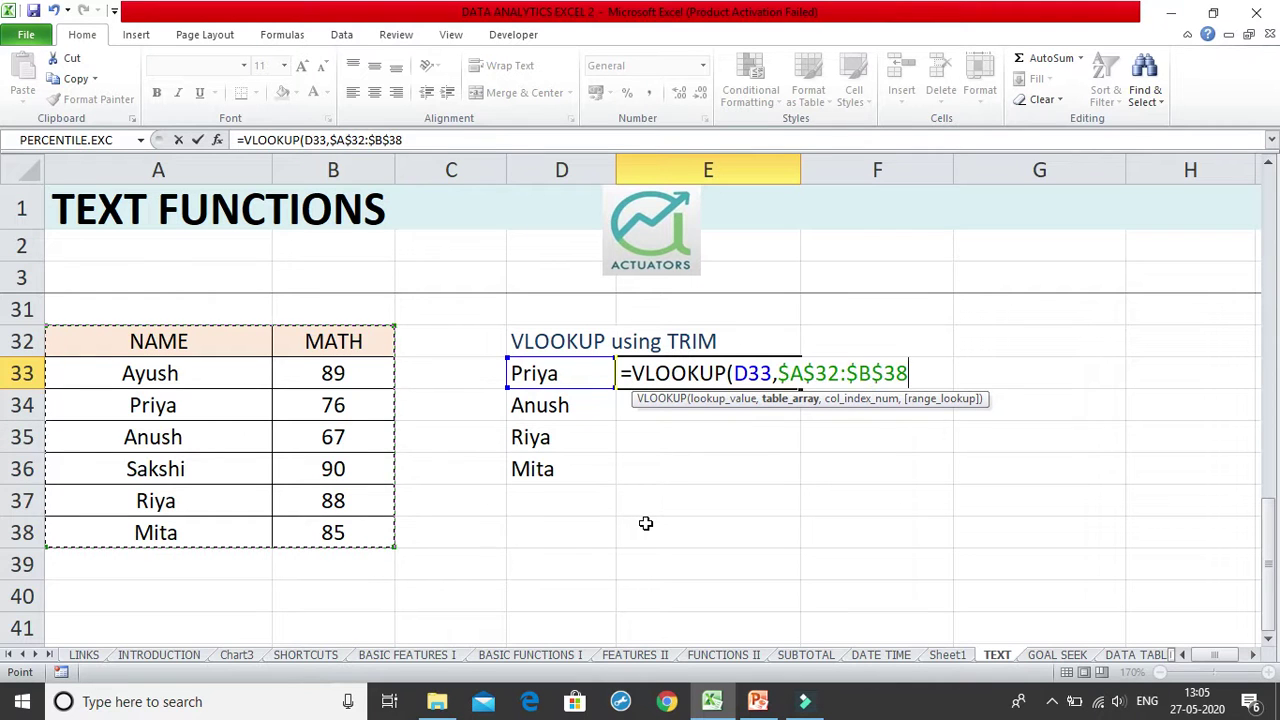
{"action": "type", "text": ","}
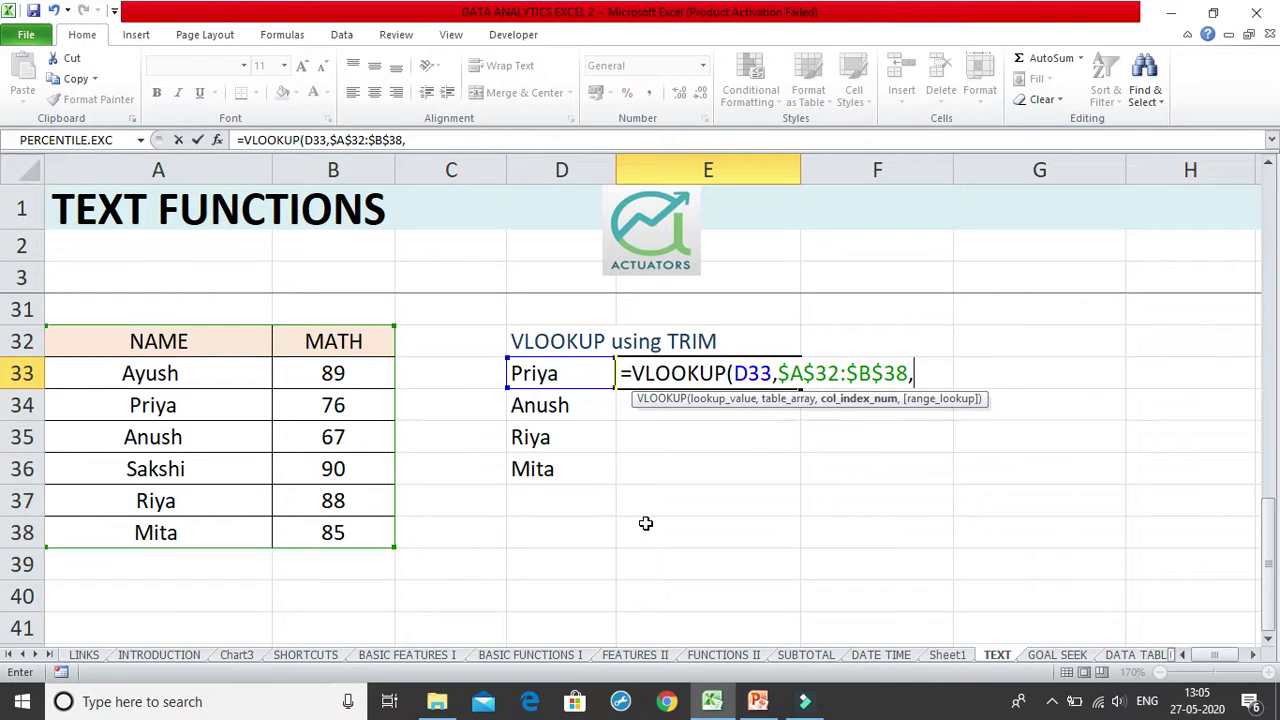
{"action": "type", "text": "2,0)"}
{"action": "key", "text": "Return"}
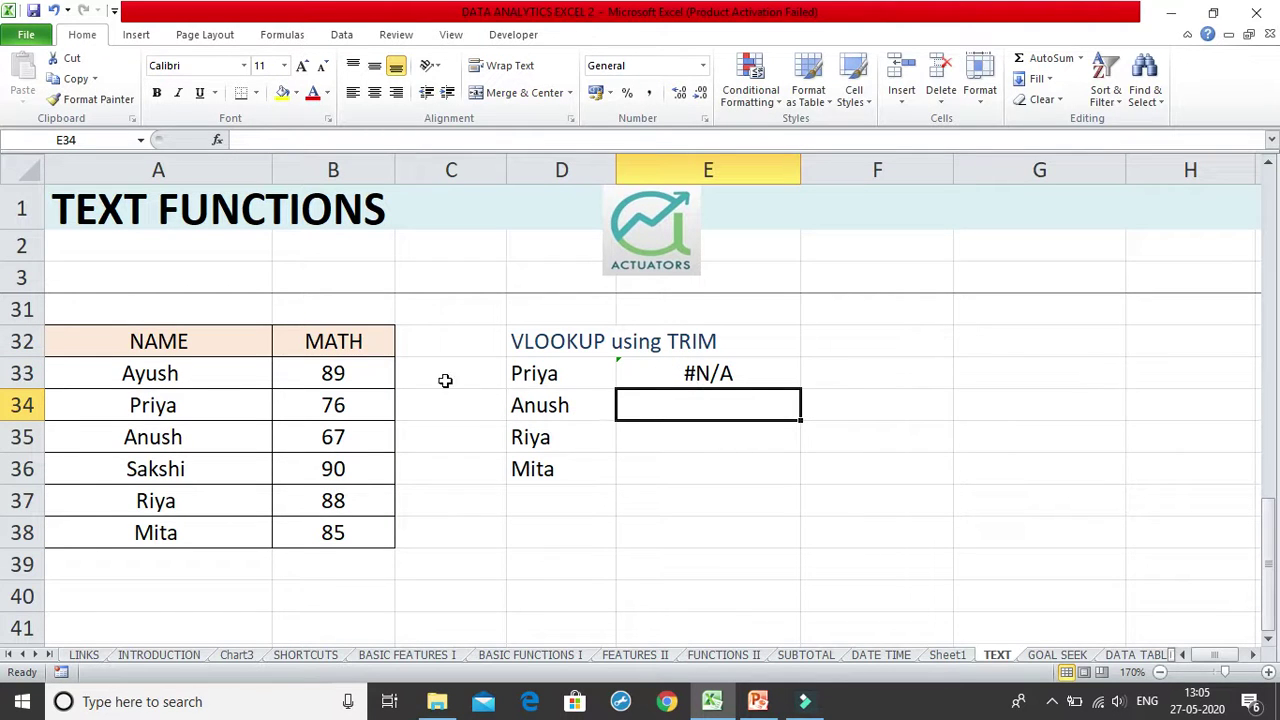
Step: Check the name Priya in D33 and A34 for trailing spaces
{"action": "double_click", "coordinate": [571, 373]}
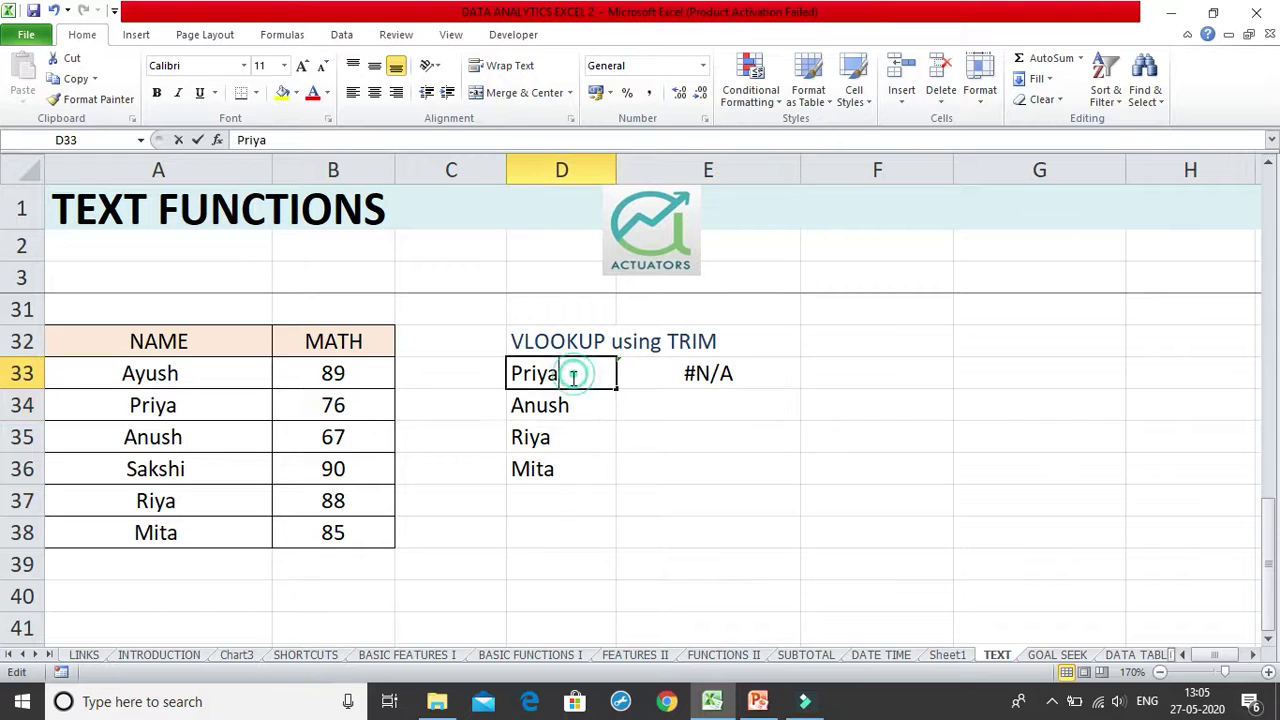
{"action": "double_click", "coordinate": [245, 414]}
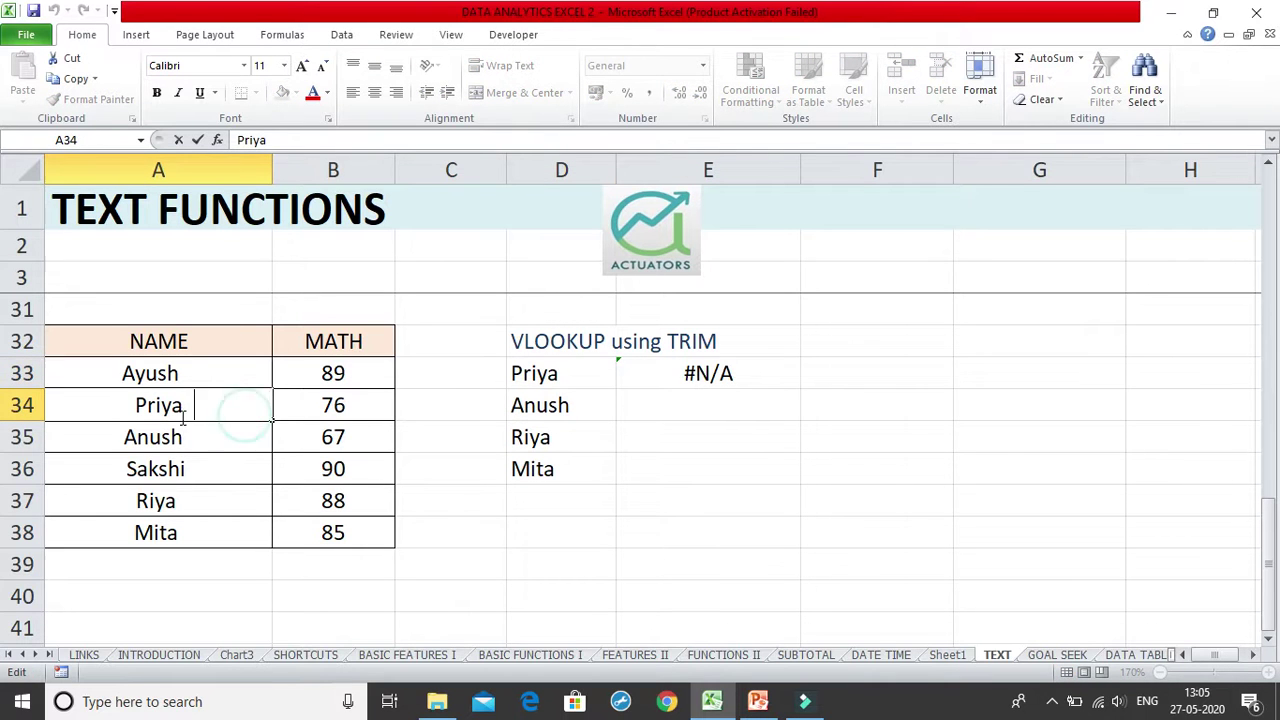
{"action": "left_click", "coordinate": [674, 450]}
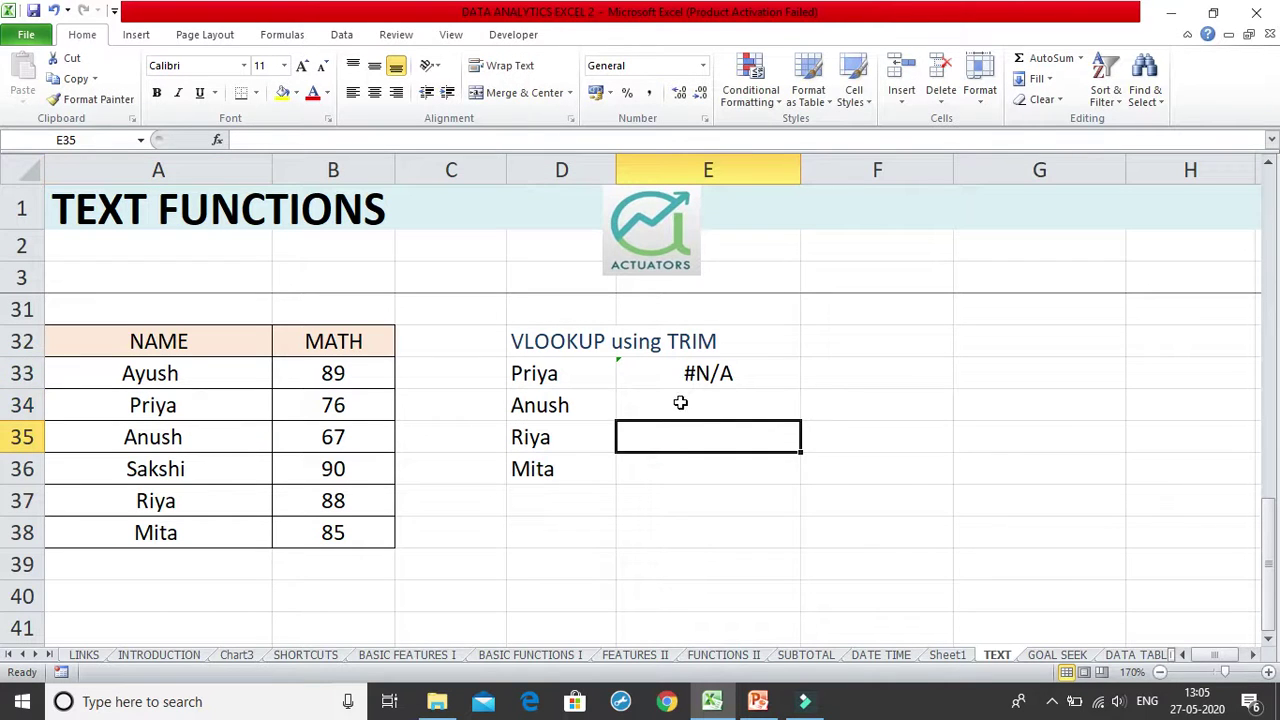
Step: Wrap E33's formula in TRIM, giving =TRIM(VLOOKUP(D33,$A$32:$B$38,2,0))
{"action": "double_click", "coordinate": [684, 372]}
{"action": "left_click", "coordinate": [630, 373]}
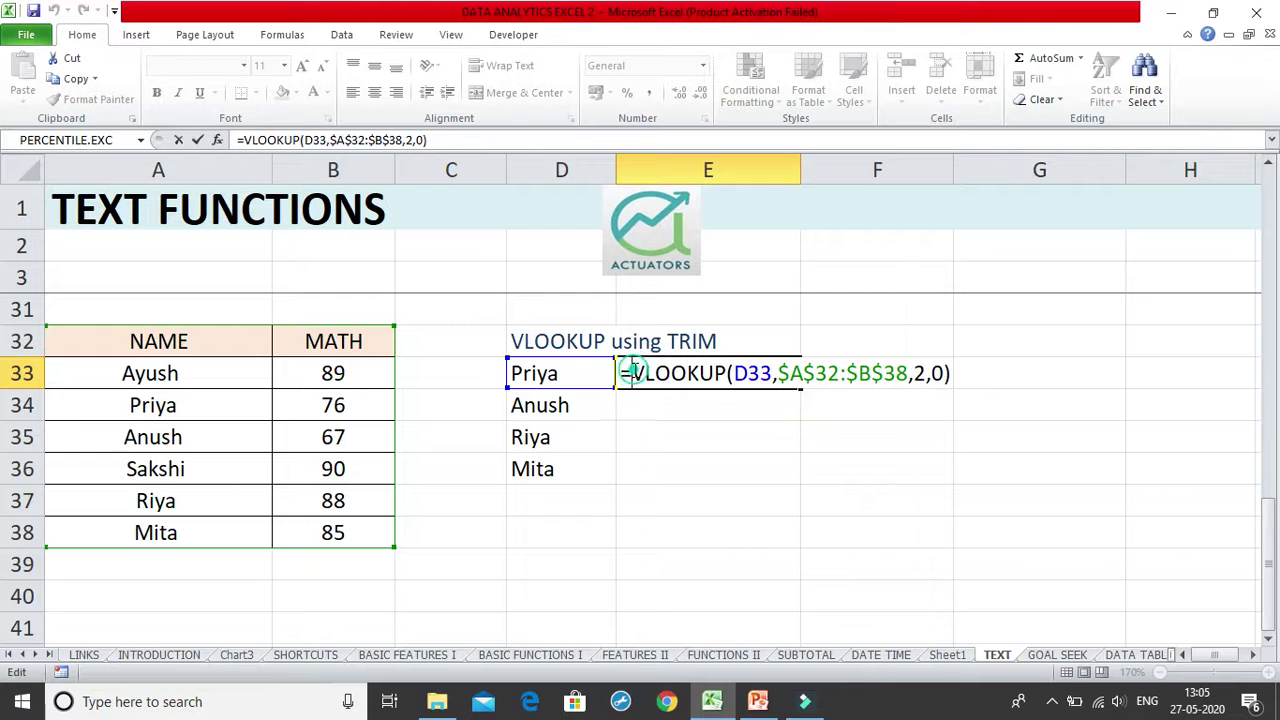
{"action": "type", "text": "TRIM("}
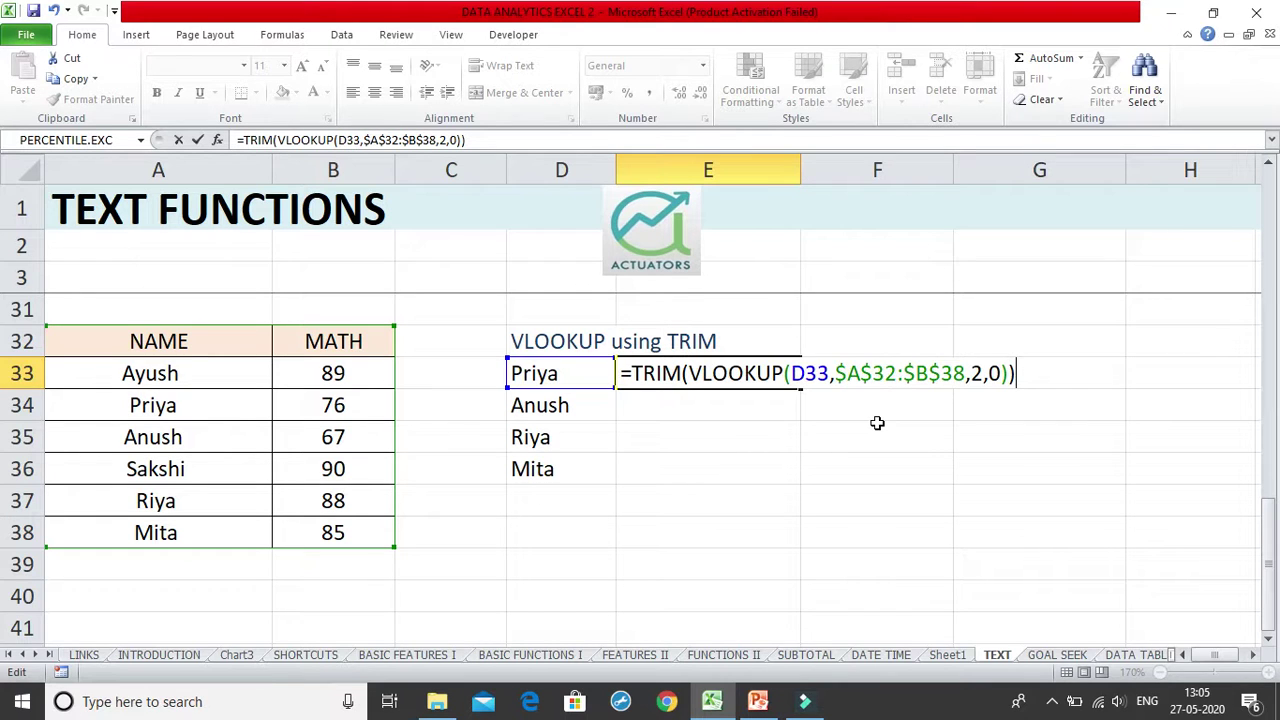
{"action": "left_click", "coordinate": [150, 712]}
{"action": "scroll", "coordinate": [519, 405], "scroll_direction": "up", "scroll_amount": 2}
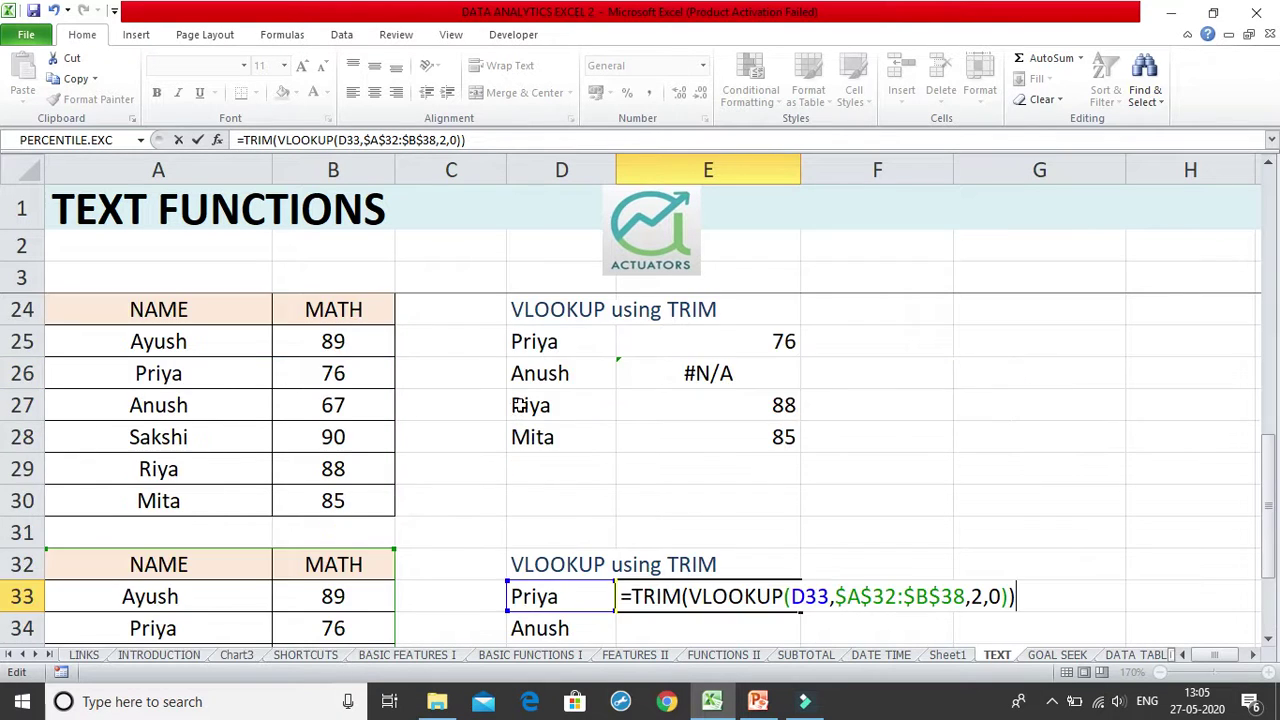
{"action": "scroll", "coordinate": [519, 405], "scroll_direction": "up", "scroll_amount": 5}
{"action": "left_click_drag", "start_coordinate": [1270, 328], "coordinate": [1270, 336]}
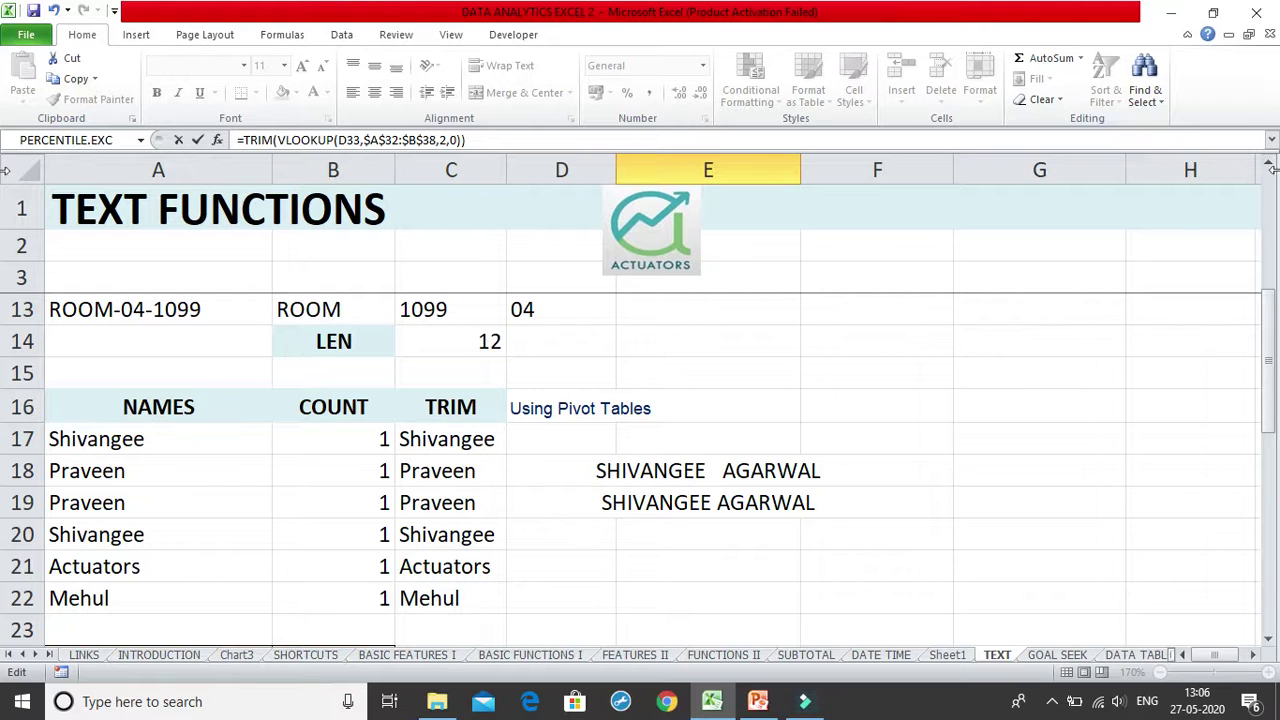
{"action": "left_click_drag", "start_coordinate": [1267, 326], "coordinate": [1248, 568]}
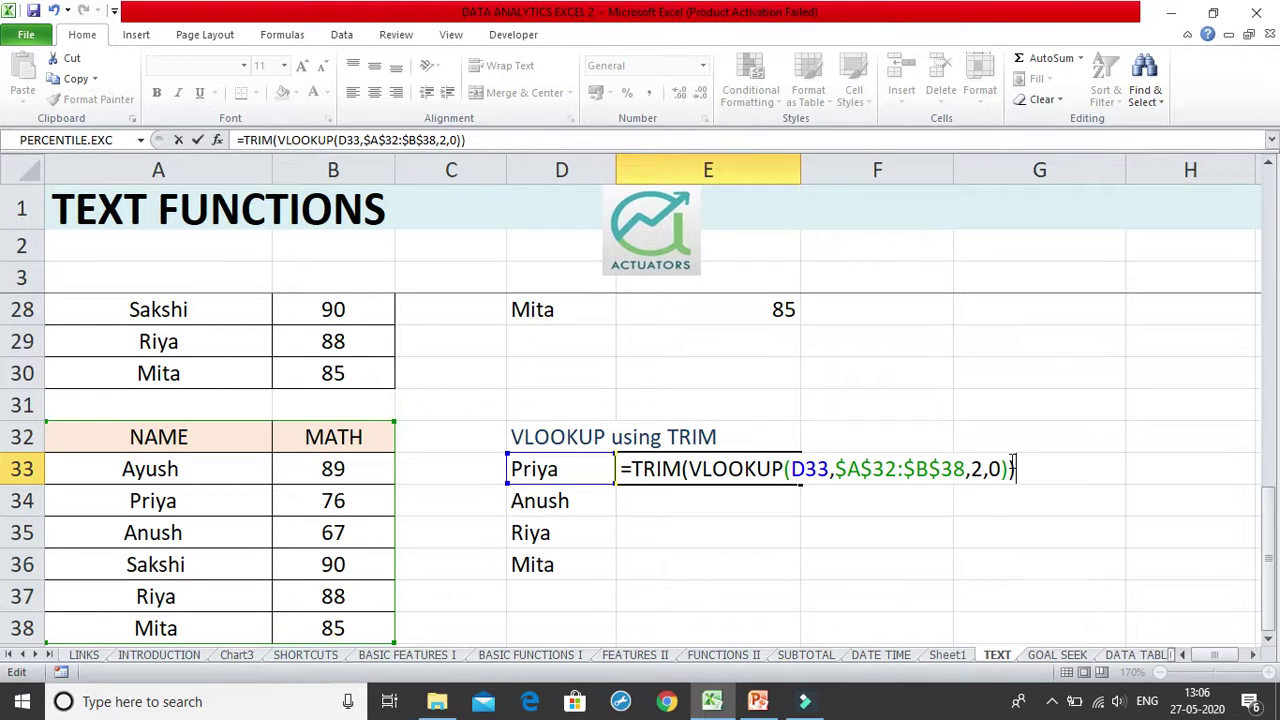
Step: Commit E33's TRIM formula, then re-enter it as an array formula with Ctrl+Shift+Enter
{"action": "key", "text": "Return"}
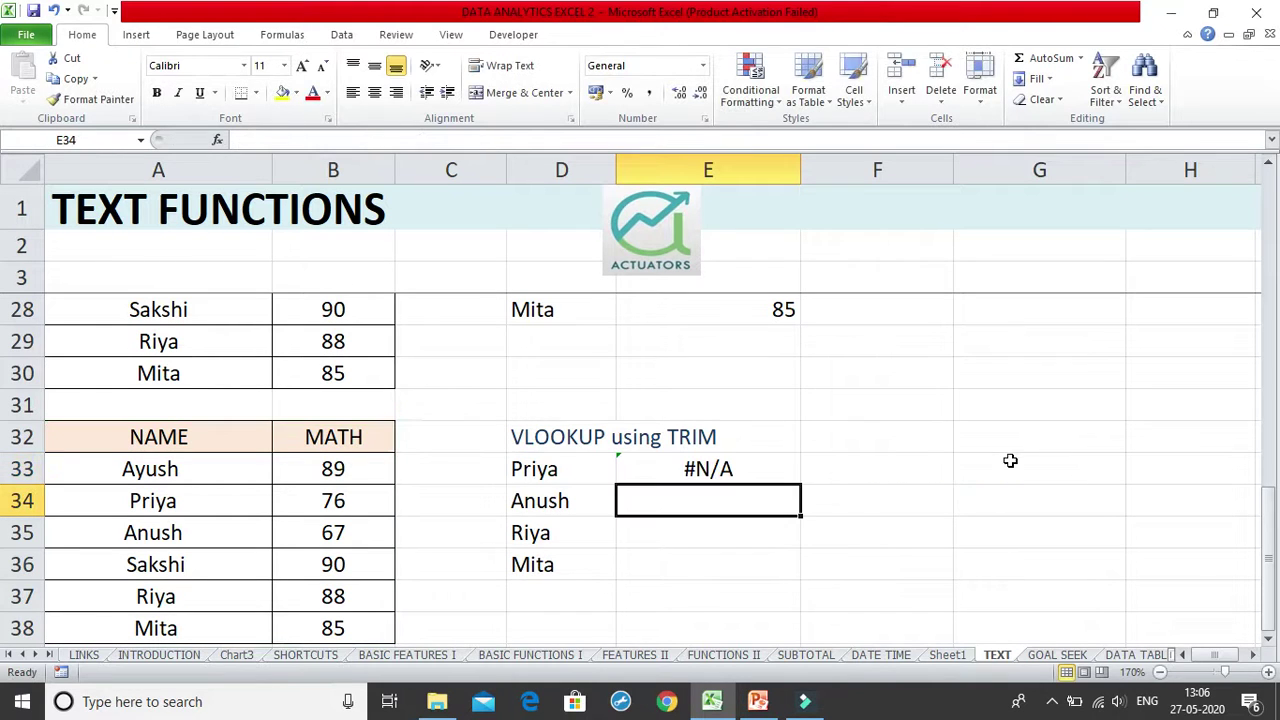
{"action": "left_click", "coordinate": [779, 472]}
{"action": "double_click", "coordinate": [779, 472]}
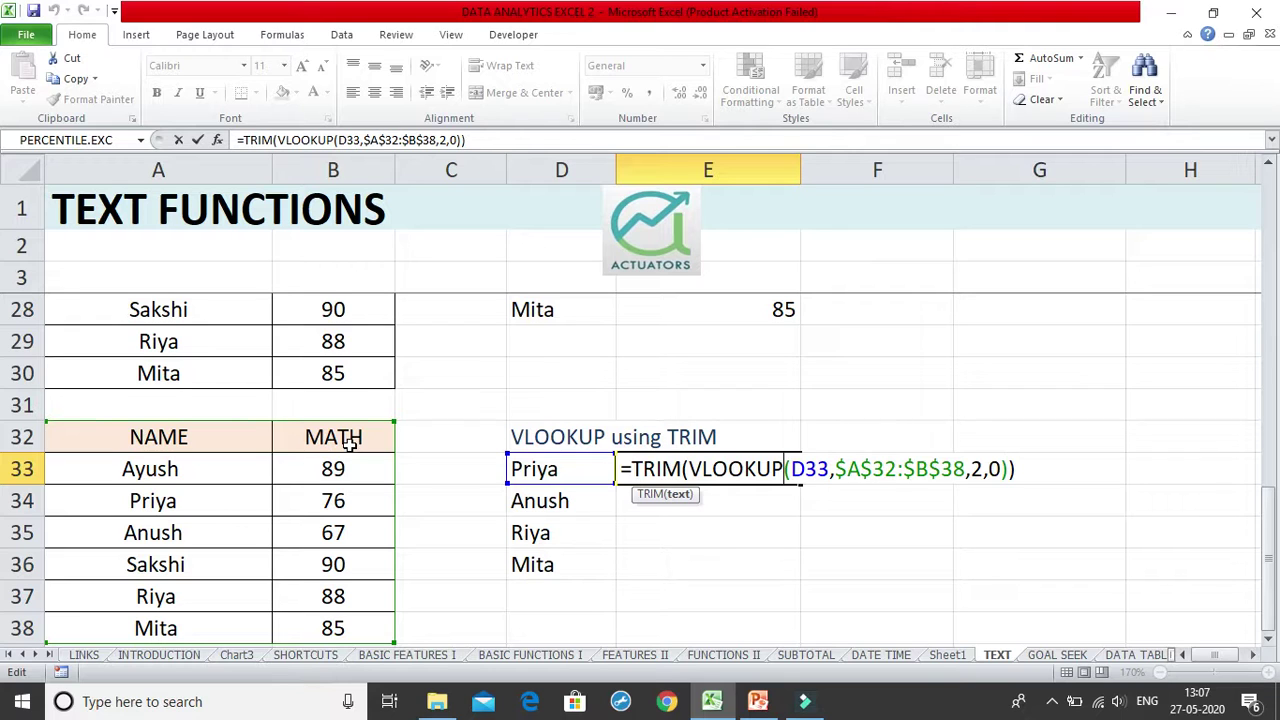
{"action": "left_click", "coordinate": [1027, 476]}
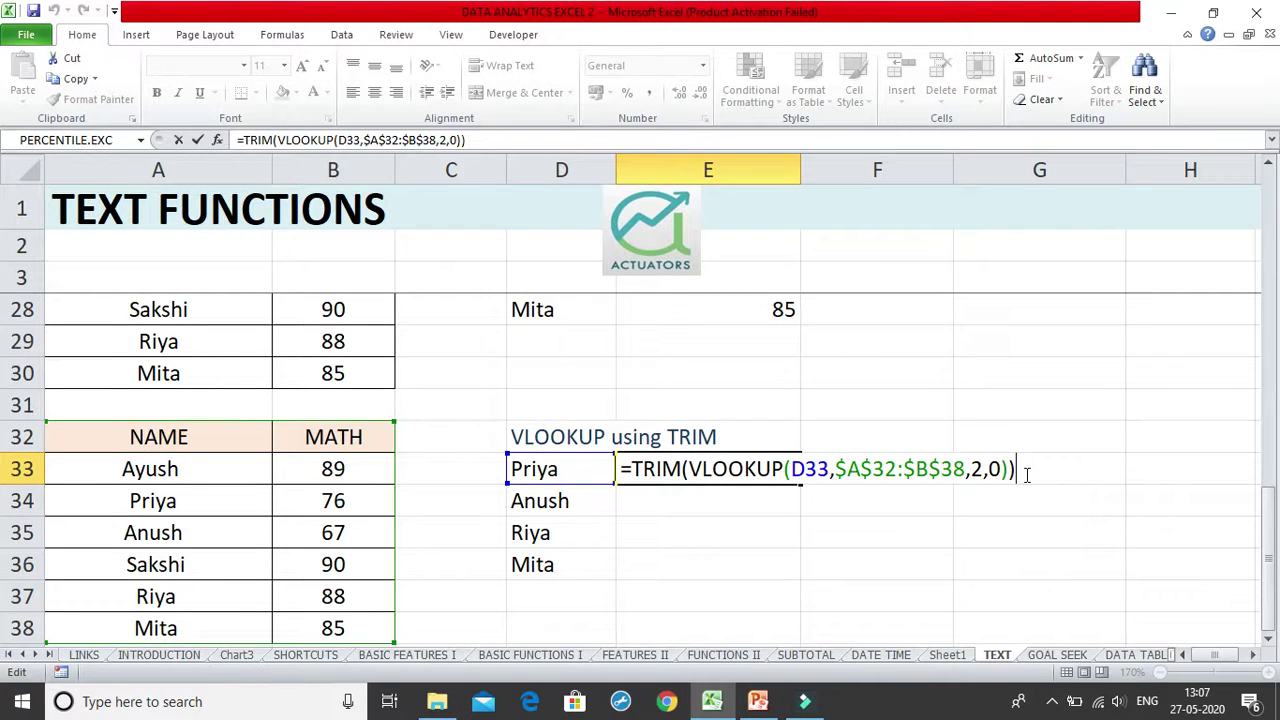
{"action": "key", "text": "ctrl+shift+Return"}
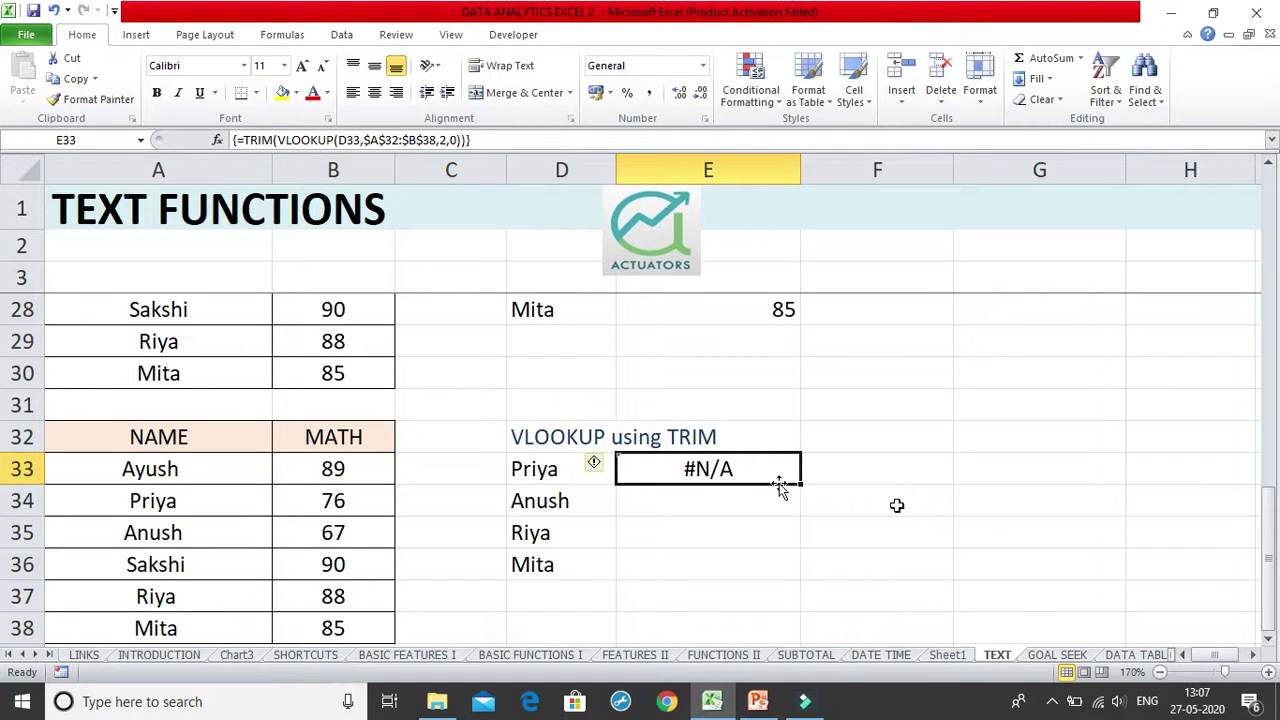
Step: Dismiss the resulting prompts and reopen E33's formula for editing
{"action": "left_click", "coordinate": [1051, 701]}
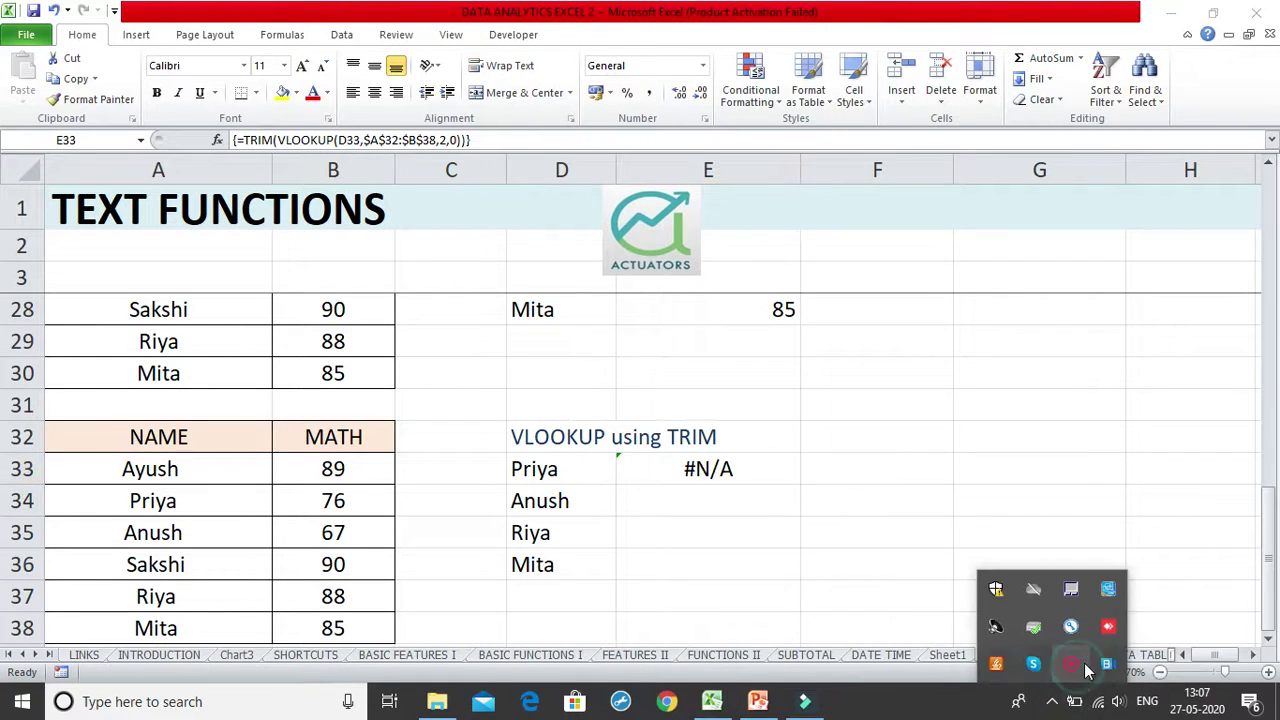
{"action": "left_click", "coordinate": [1072, 666]}
{"action": "left_click", "coordinate": [1071, 669]}
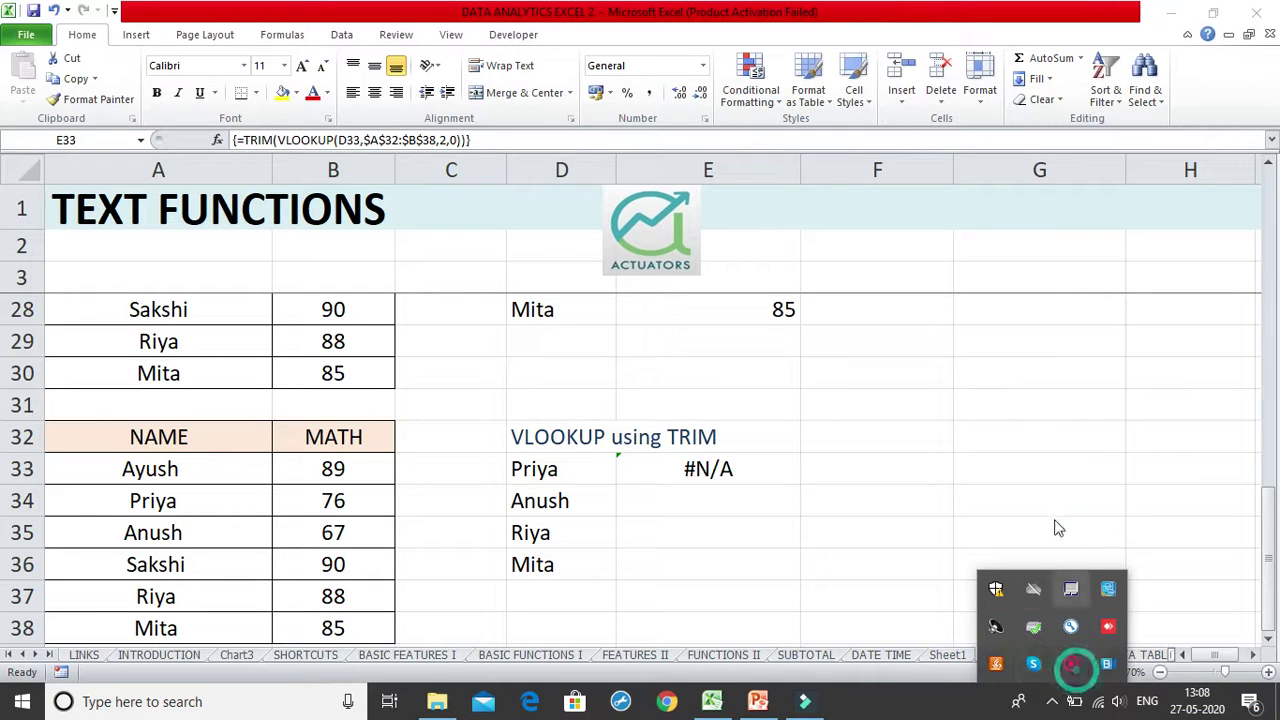
{"action": "left_click", "coordinate": [1052, 515]}
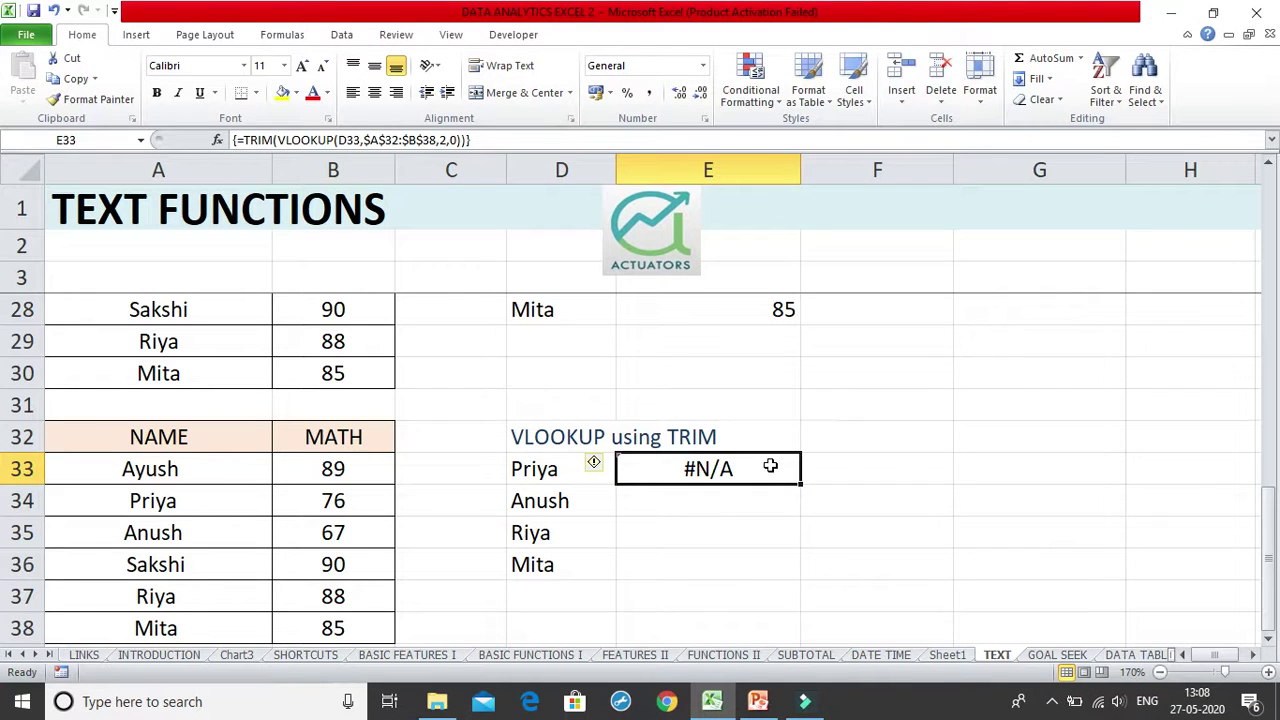
{"action": "double_click", "coordinate": [768, 468]}
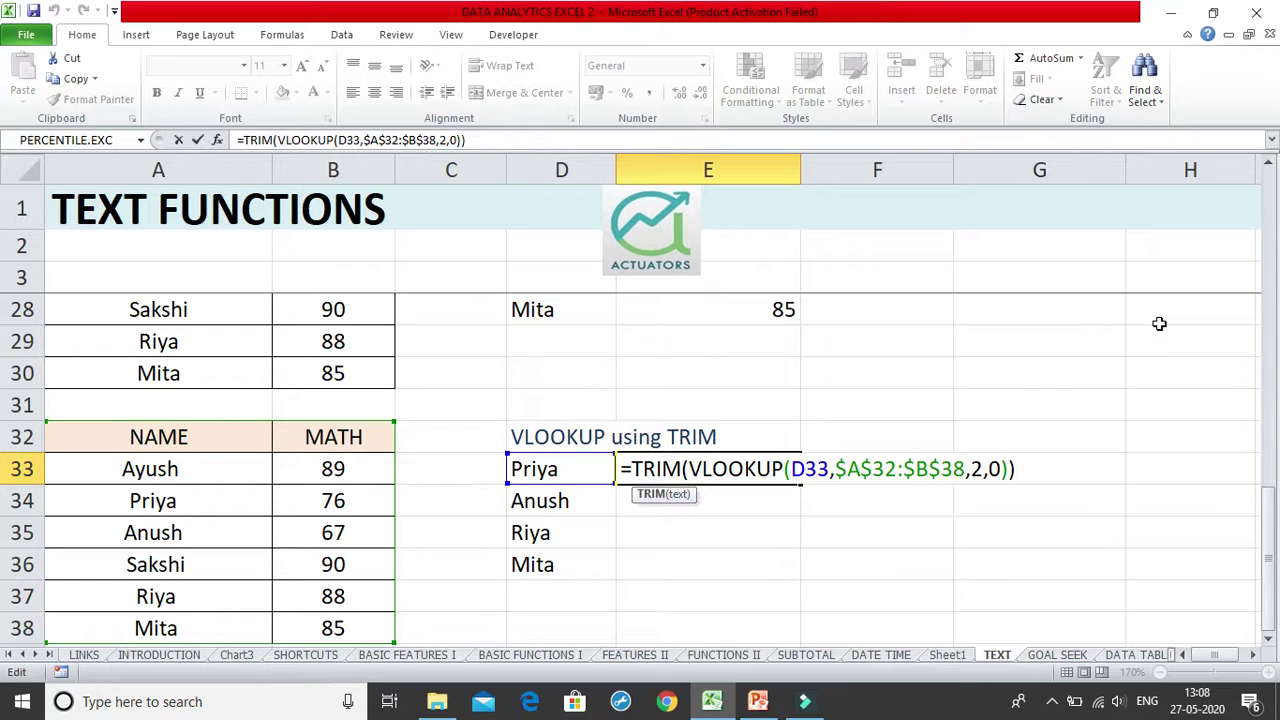
Step: Move TRIM onto the table range so E33 reads =VLOOKUP(D33,TRIM($A$32:$B$38),2,0))
{"action": "key", "text": "BackSpace"}
{"action": "key", "text": "BackSpace"}
{"action": "key", "text": "BackSpace"}
{"action": "key", "text": "BackSpace"}
{"action": "key", "text": "BackSpace"}
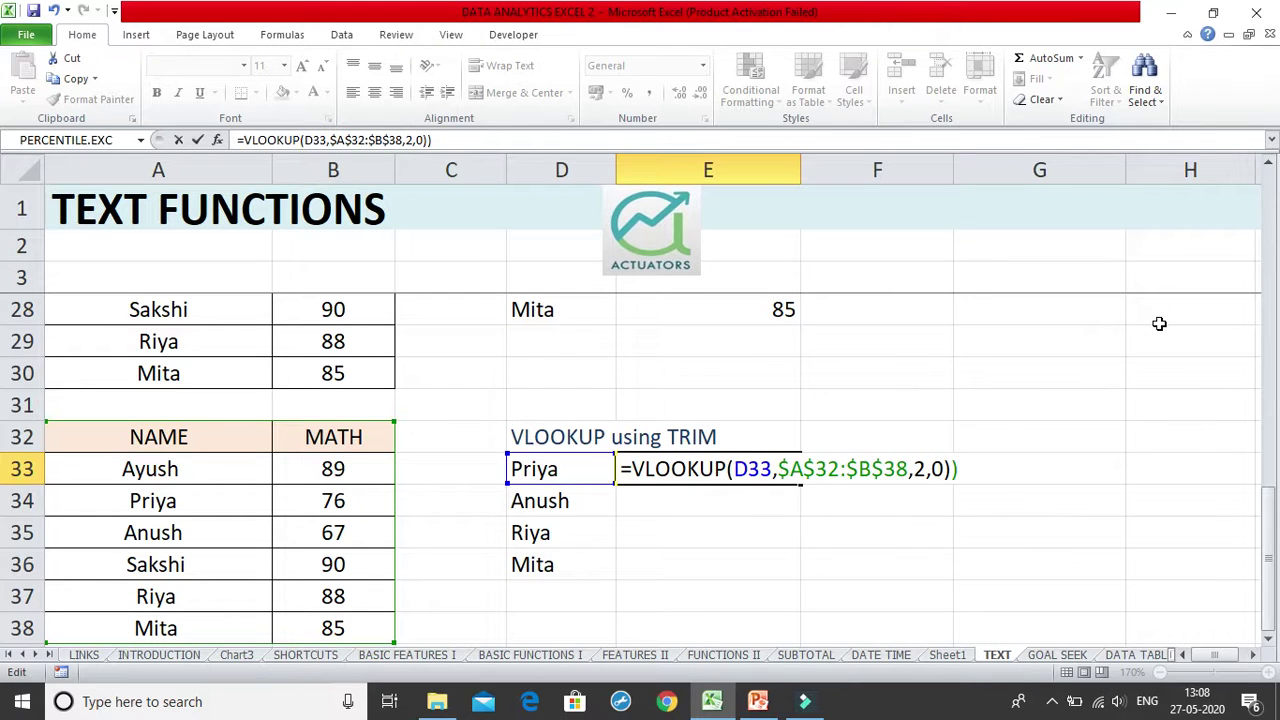
{"action": "left_click", "coordinate": [778, 470]}
{"action": "type", "text": "TRIM("}
{"action": "key", "text": "Right"}
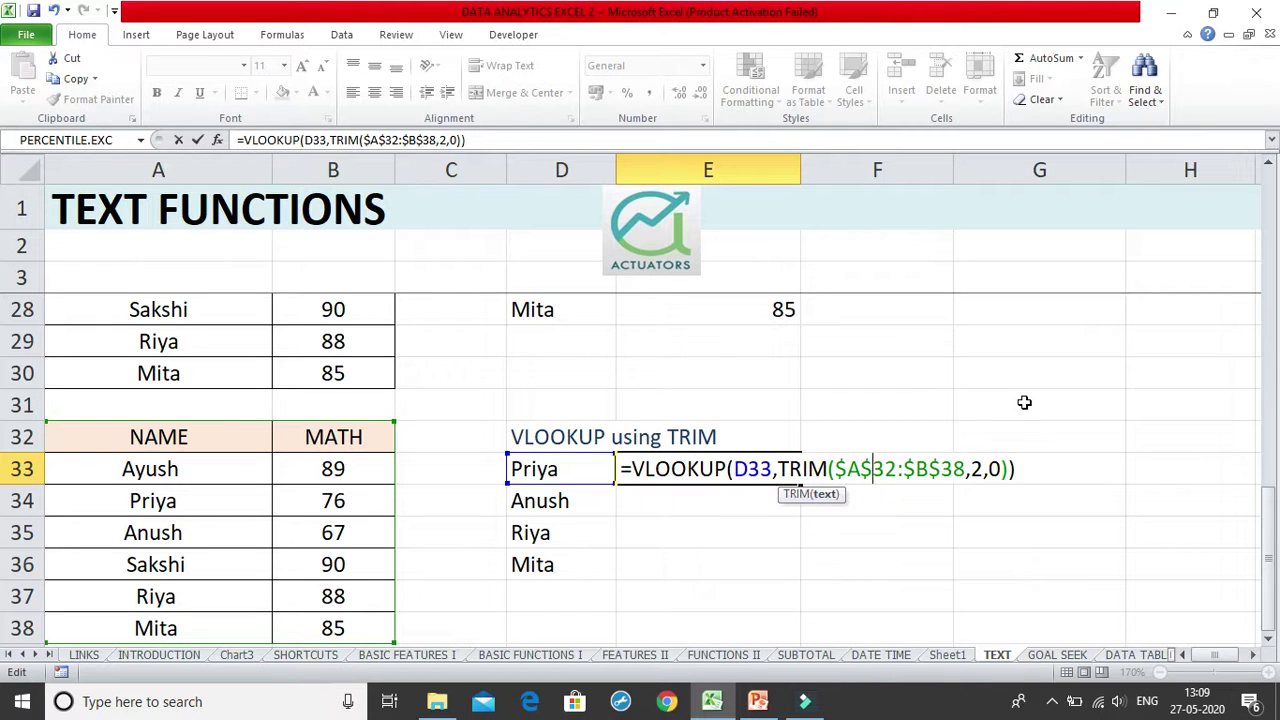
{"action": "key", "text": "Left"}
{"action": "type", "text": ")"}
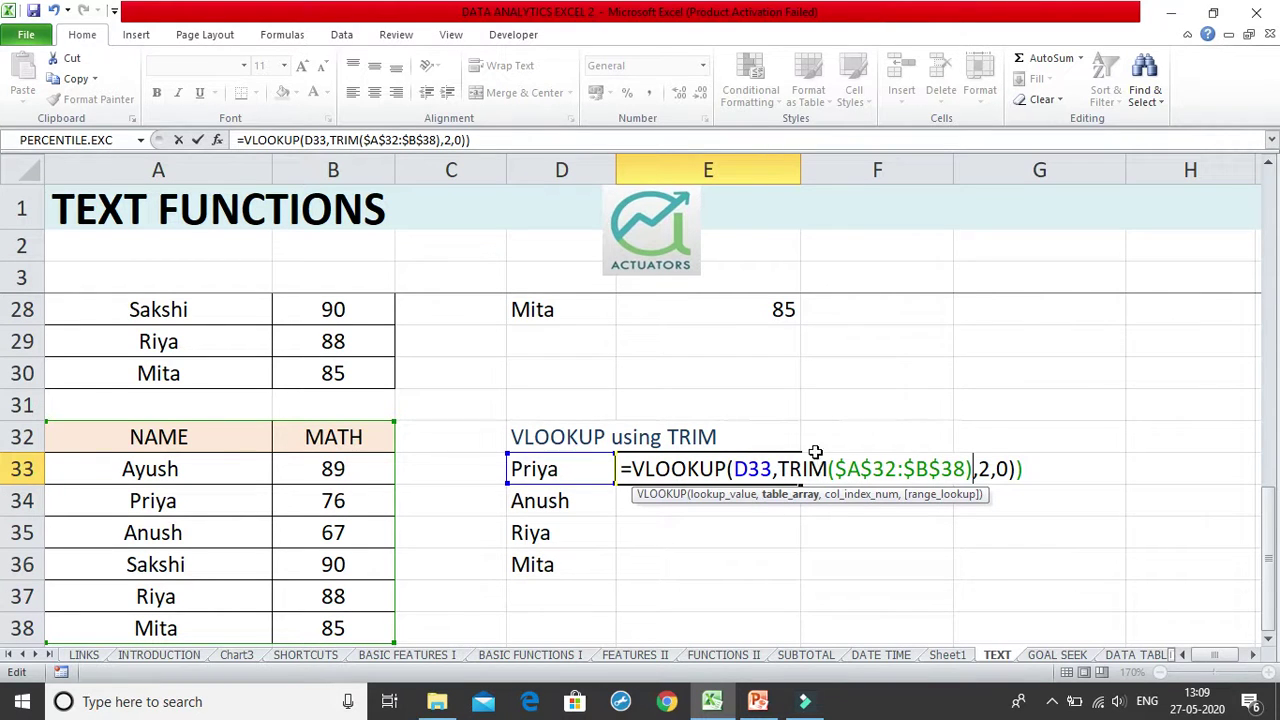
{"action": "left_click", "coordinate": [1033, 469]}
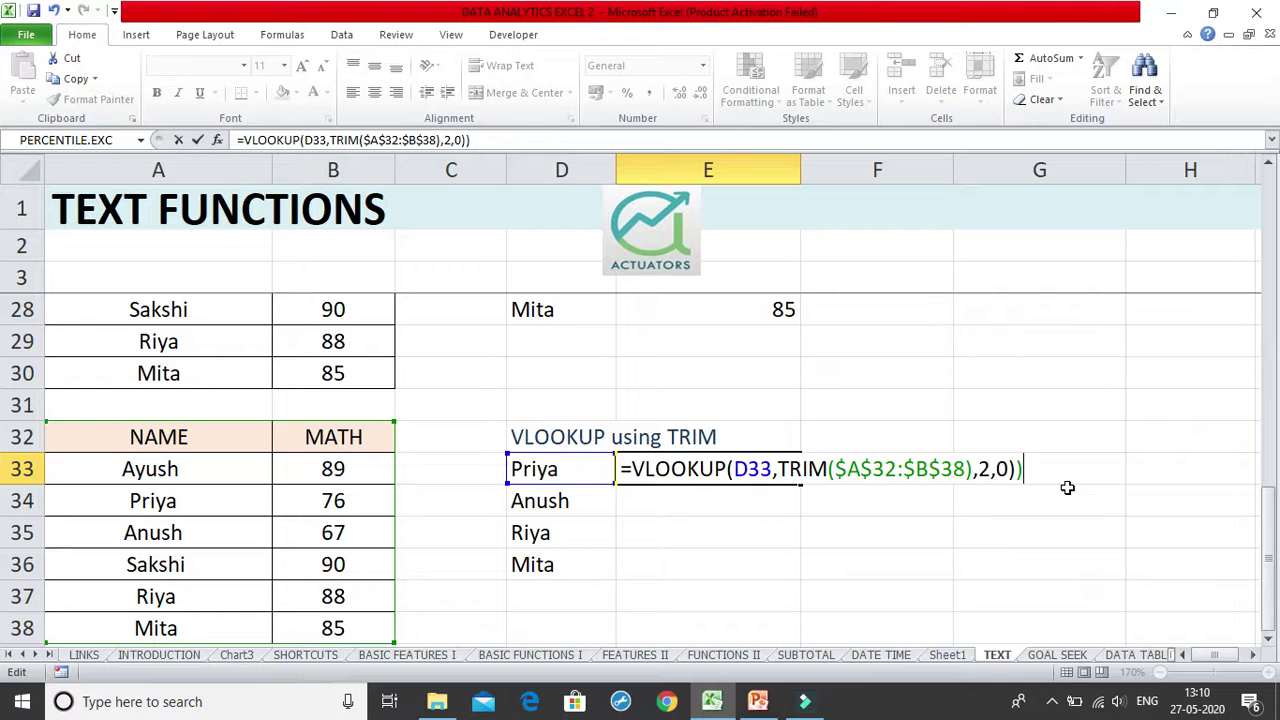
{"action": "key", "text": "Return"}
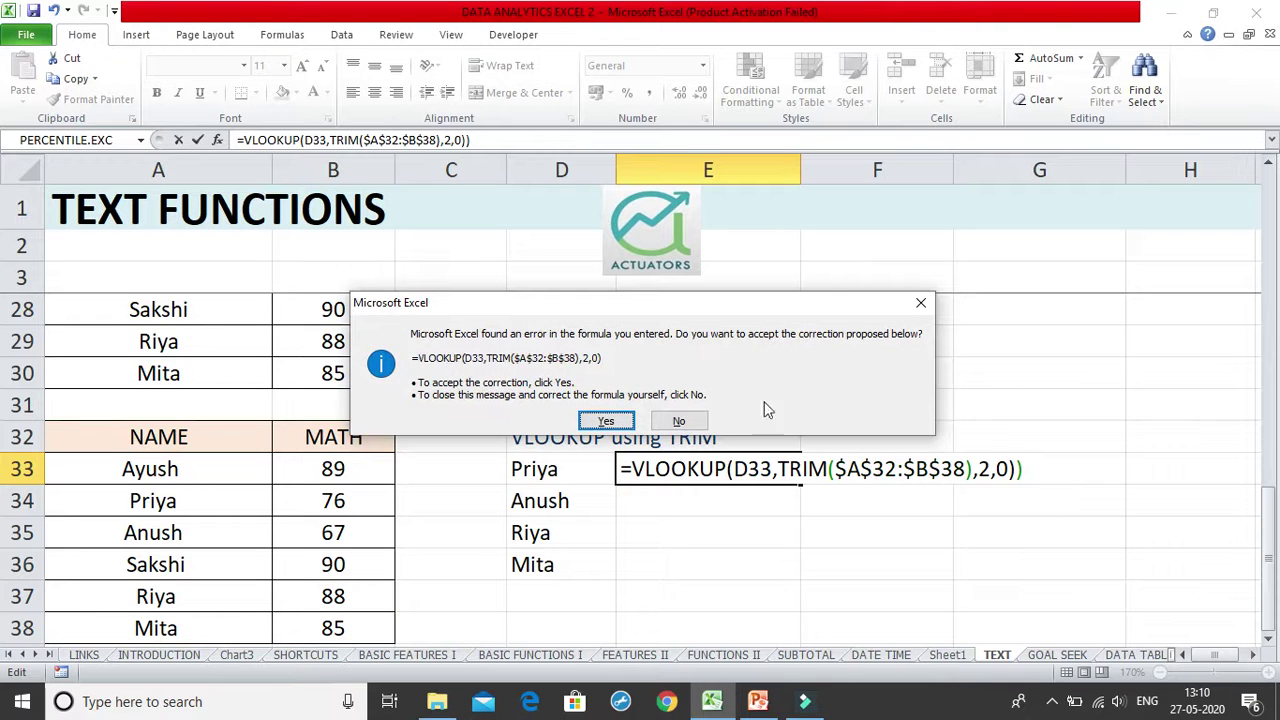
Step: Reject the correction prompts and enter {=VLOOKUP(D33,TRIM($A$32:$B$38),2,0)} as an array formula in E33
{"action": "left_click", "coordinate": [920, 302]}
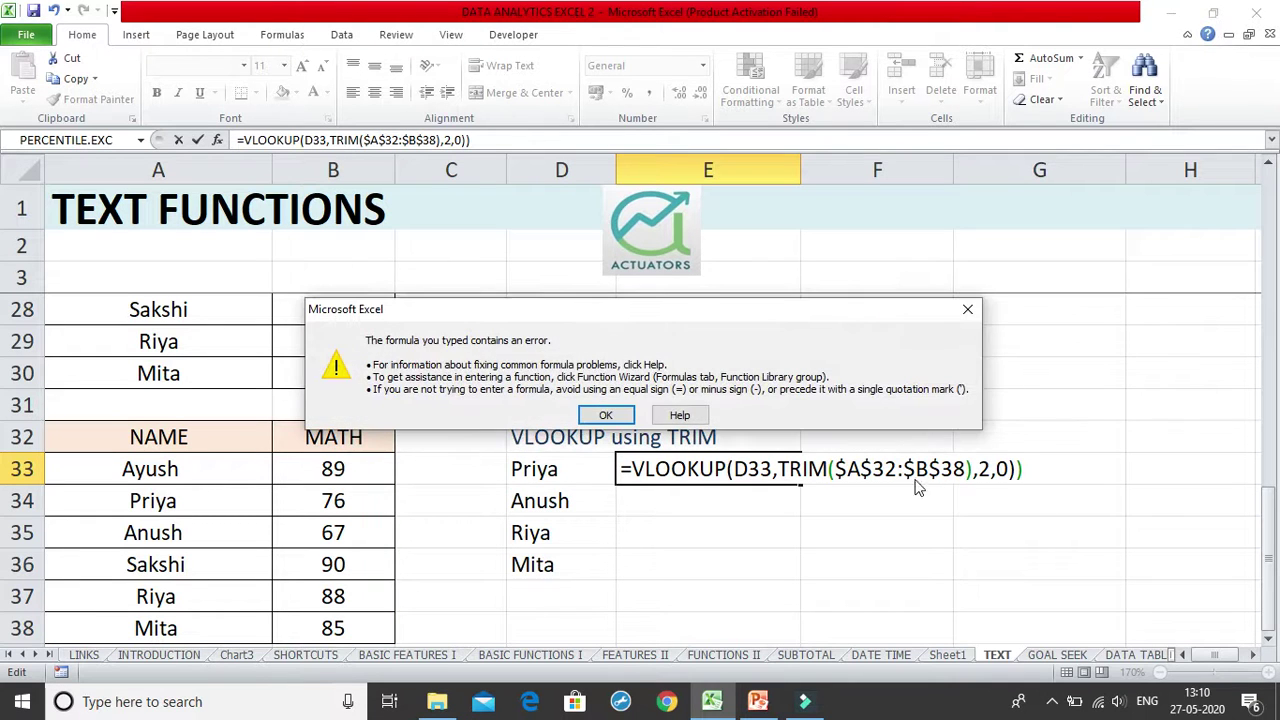
{"action": "left_click", "coordinate": [617, 415]}
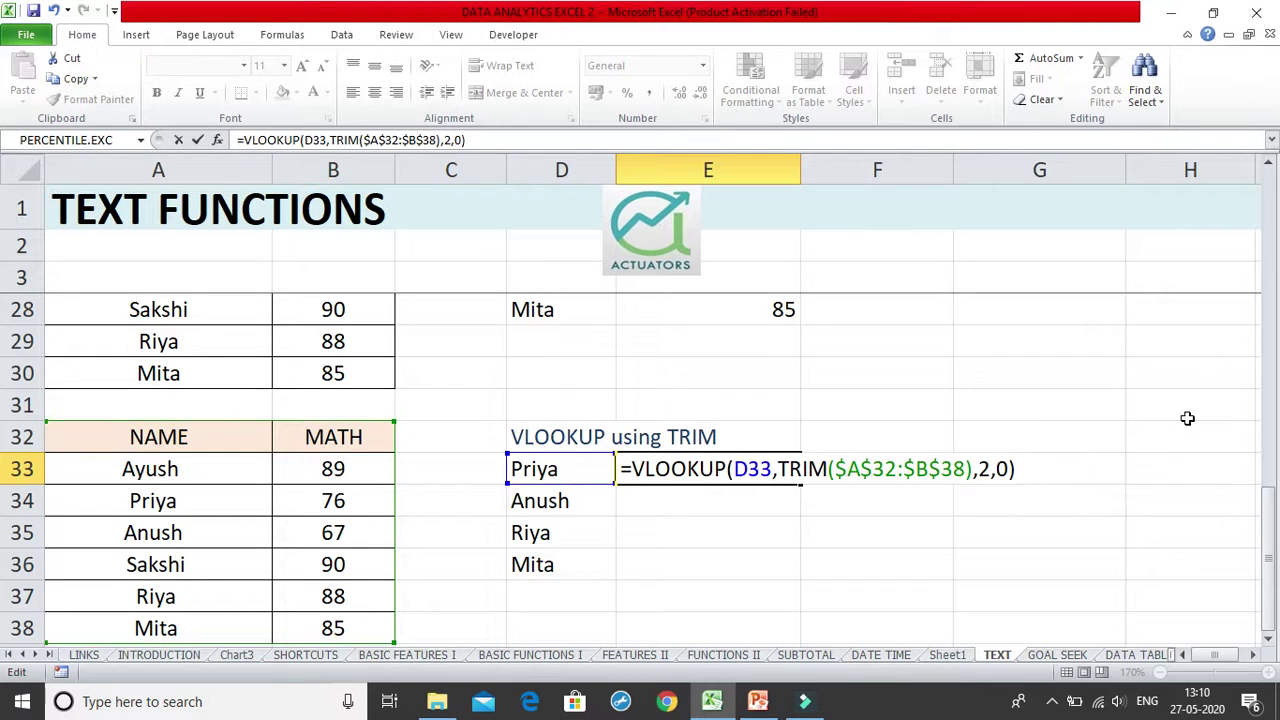
{"action": "key", "text": "Return"}
{"action": "left_click", "coordinate": [743, 478]}
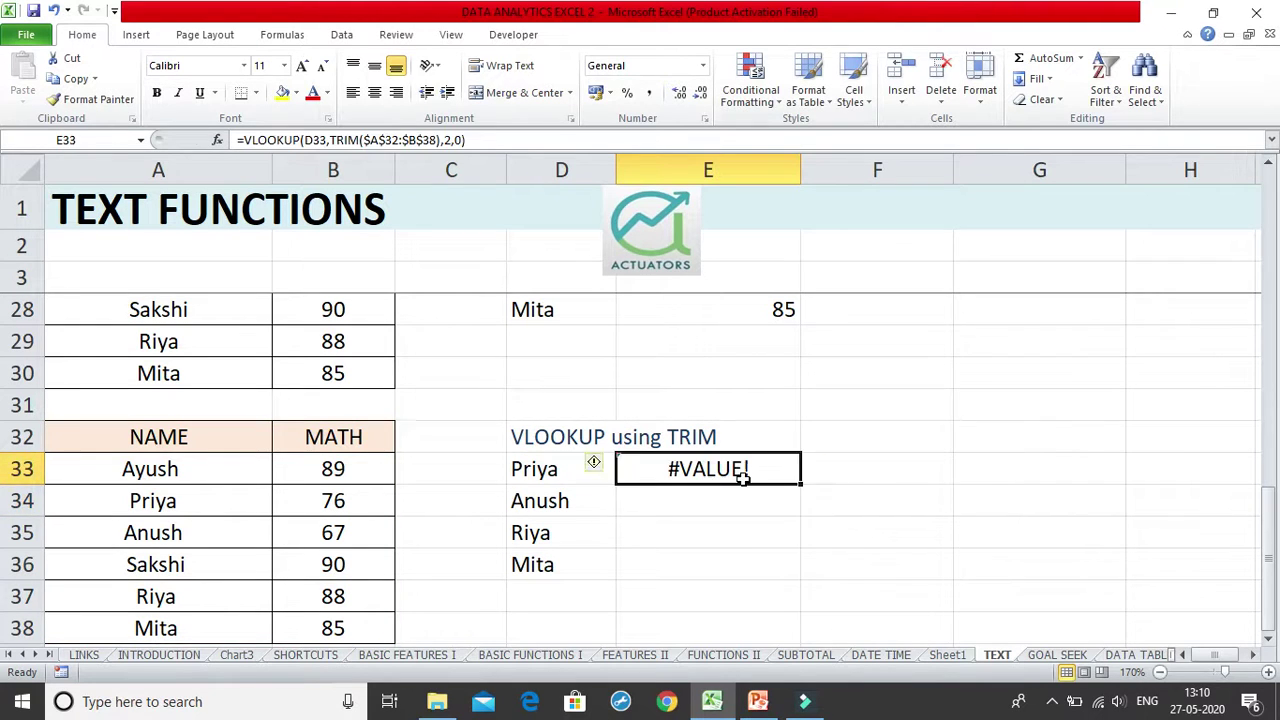
{"action": "double_click", "coordinate": [743, 478]}
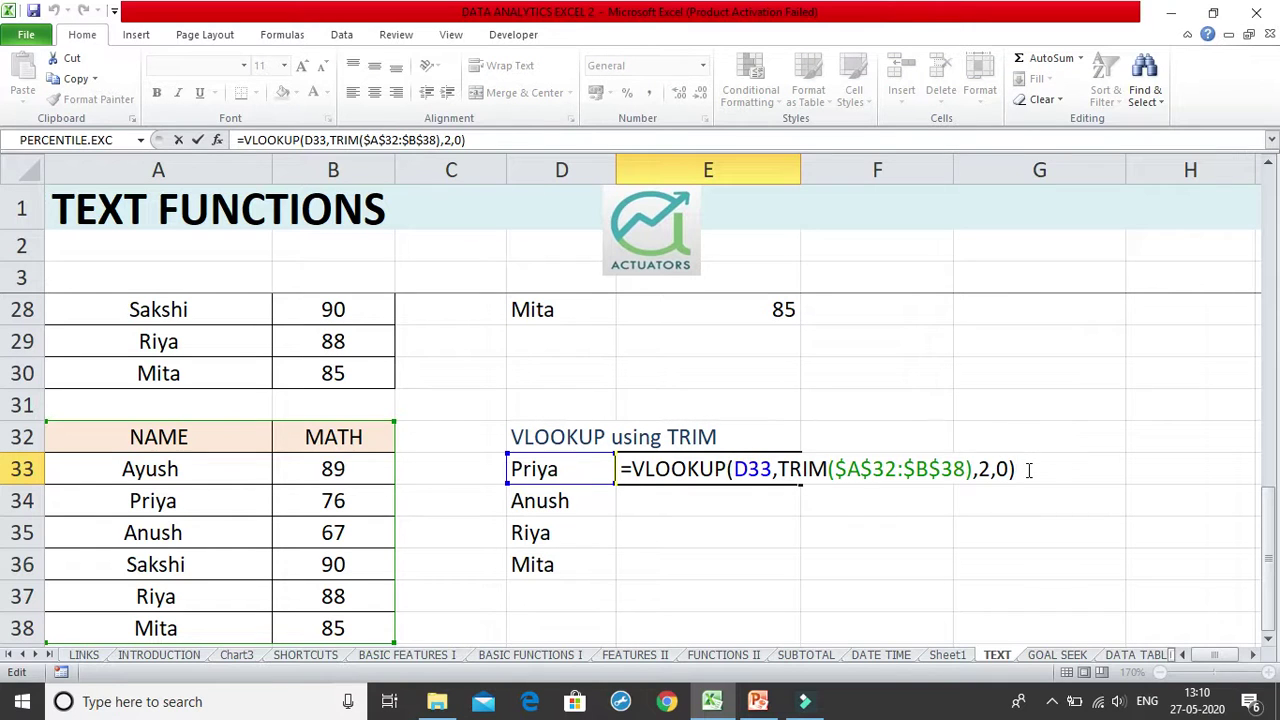
{"action": "key", "text": "ctrl+shift+Return"}
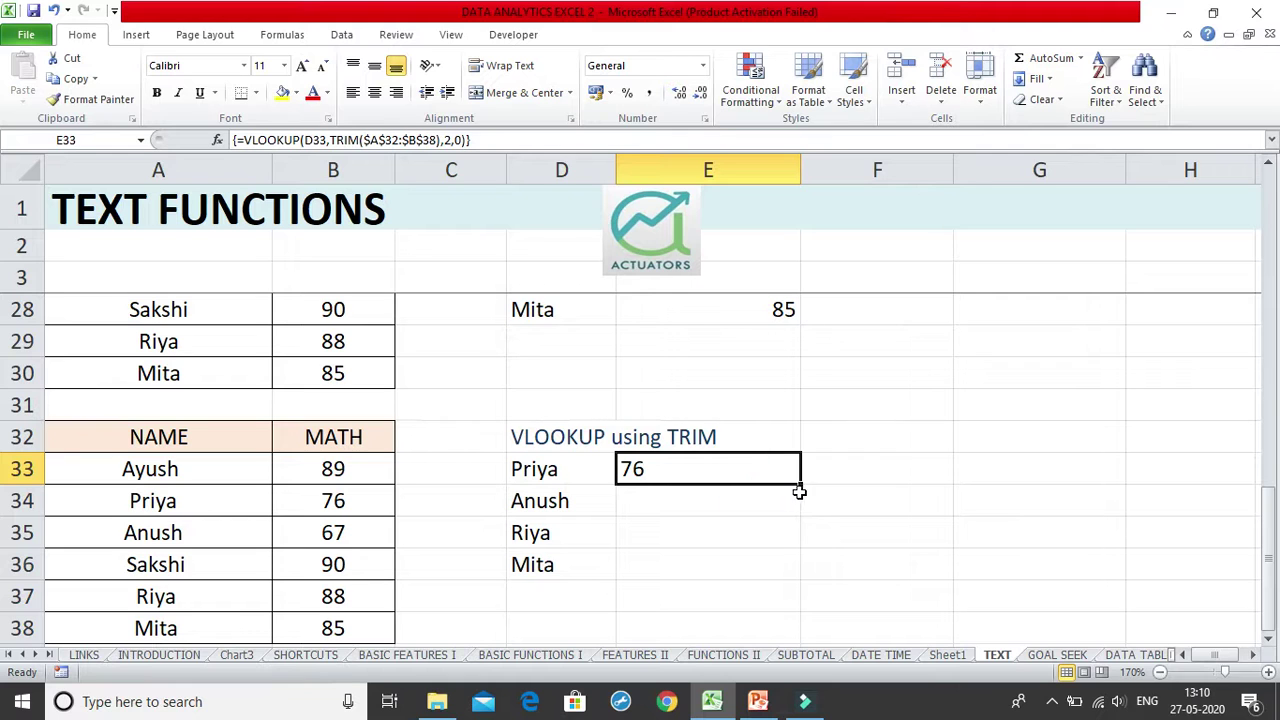
Step: Fill E33's lookup down to E36 and re-enter E34 as an array formula returning 67
{"action": "left_click_drag", "start_coordinate": [803, 484], "coordinate": [766, 563]}
{"action": "left_click", "coordinate": [735, 518]}
{"action": "double_click", "coordinate": [737, 490]}
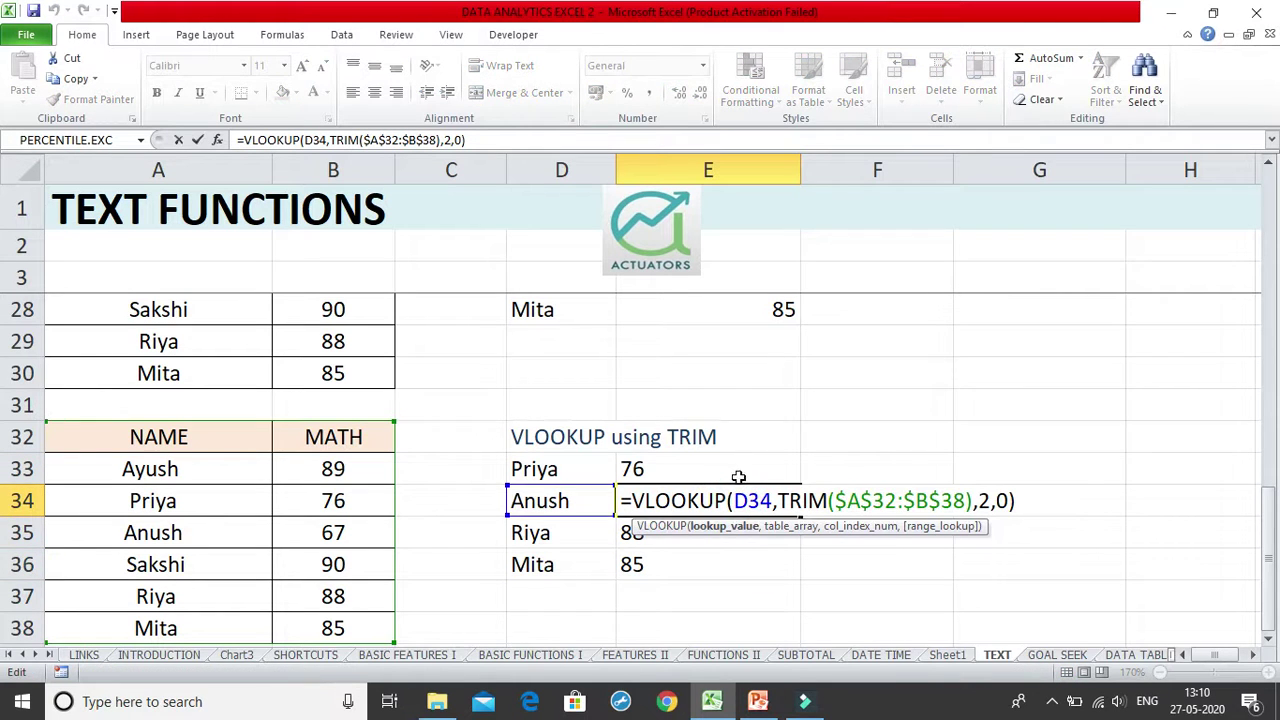
{"action": "key", "text": "Return"}
{"action": "left_click", "coordinate": [737, 496]}
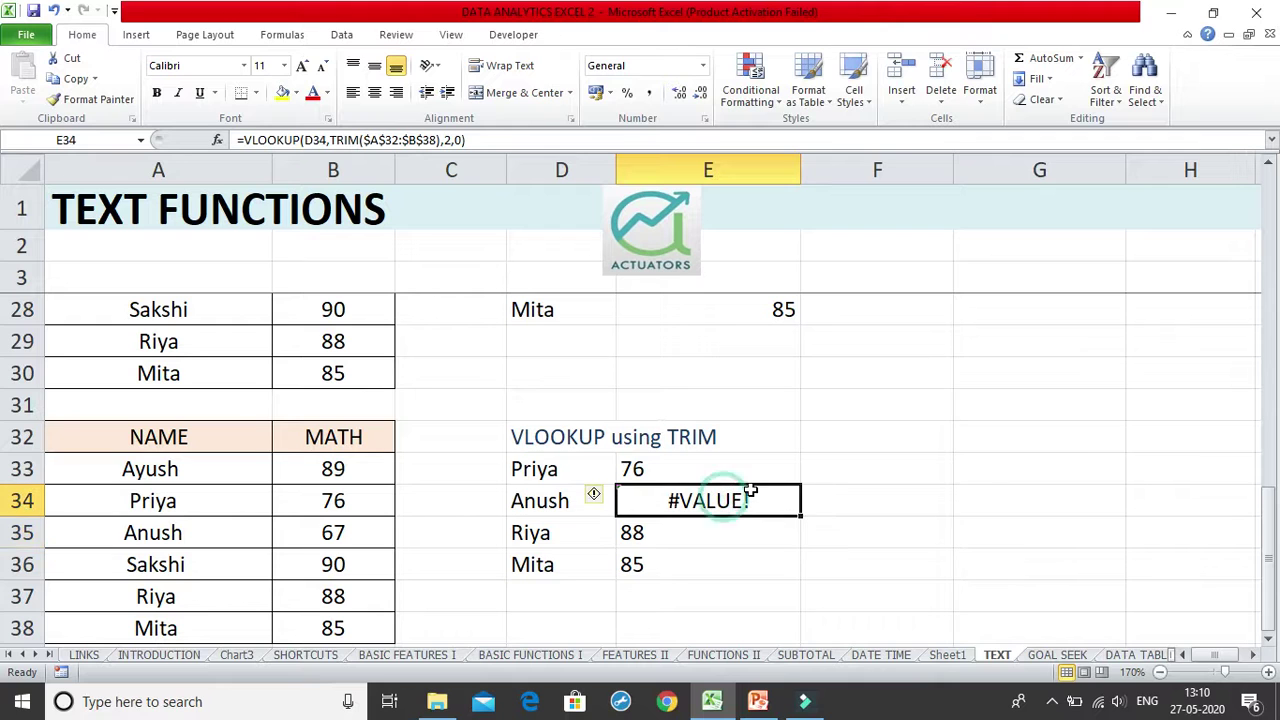
{"action": "double_click", "coordinate": [750, 490]}
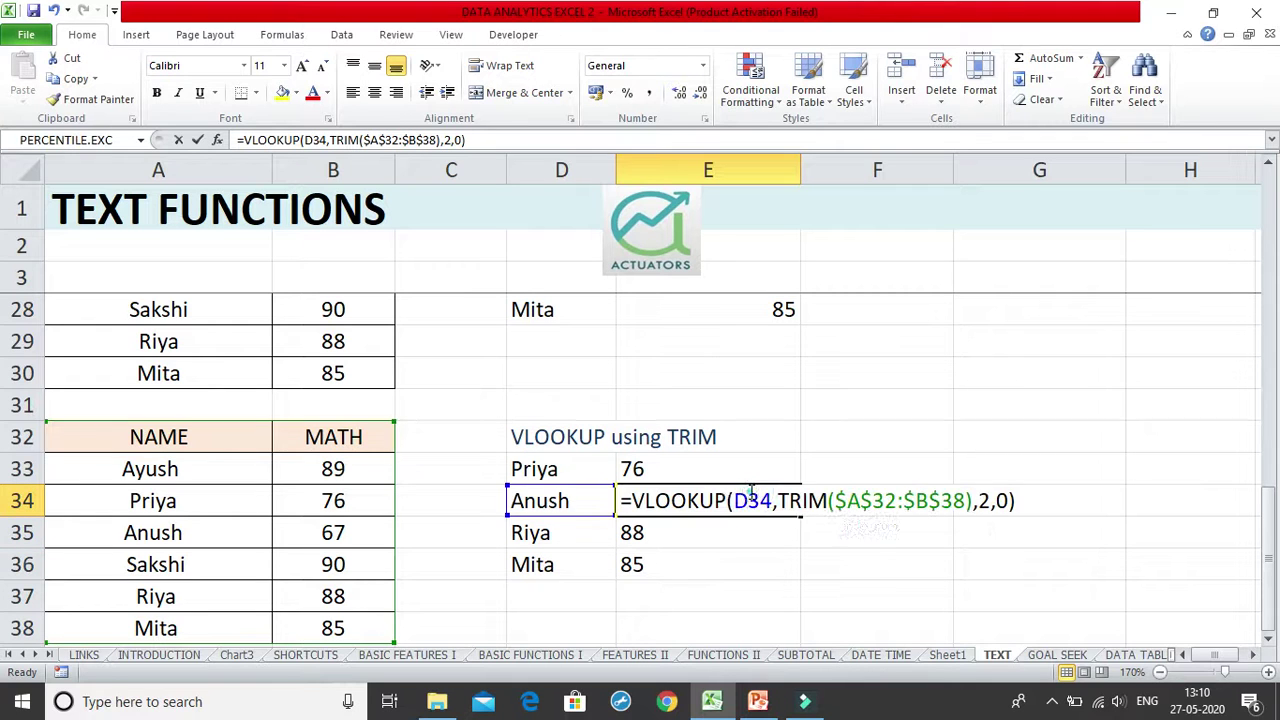
{"action": "key", "text": "ctrl+shift+Return"}
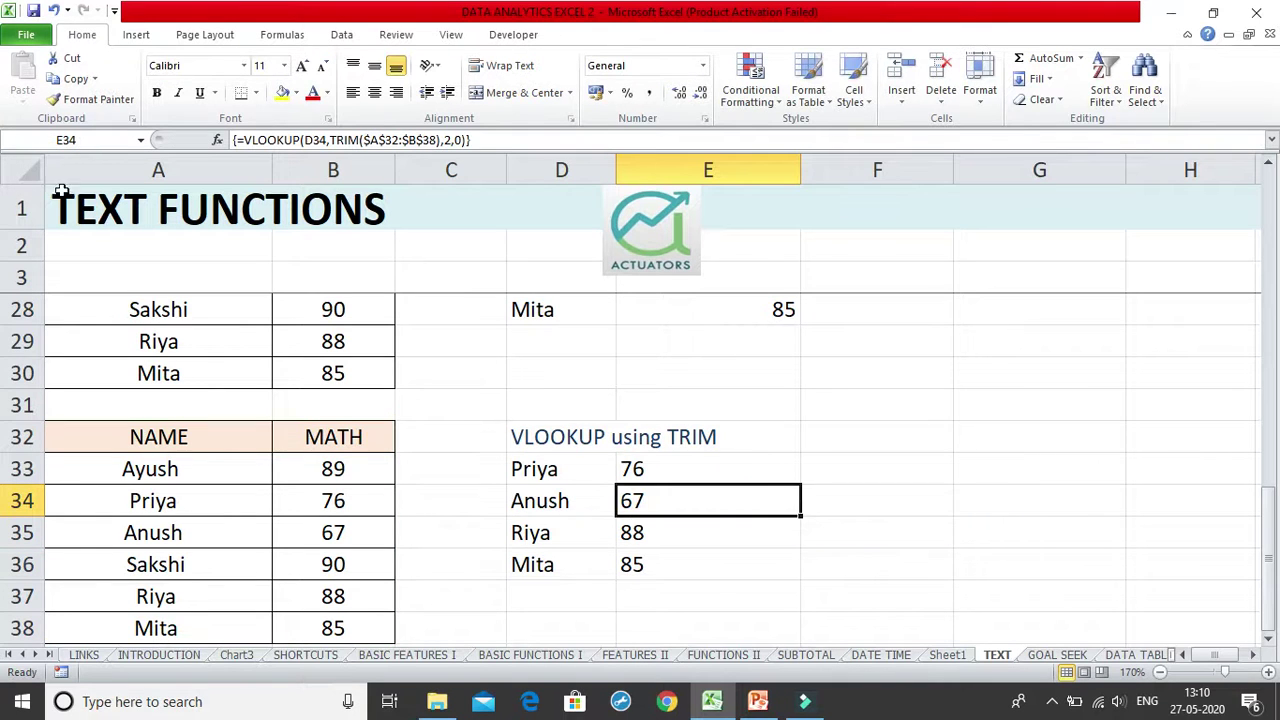
Step: Re-commit E34's array formula from the formula bar, then expand and collapse the bar
{"action": "left_click", "coordinate": [484, 142]}
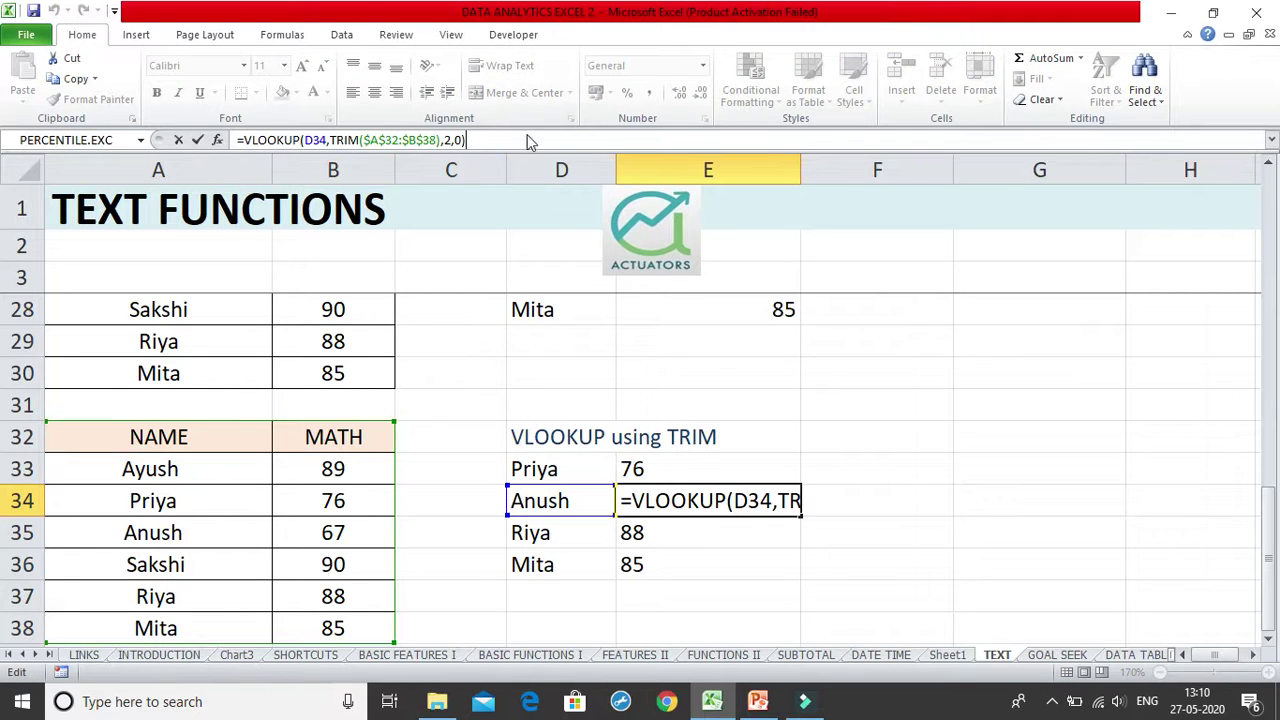
{"action": "key", "text": "ctrl+shift+Return"}
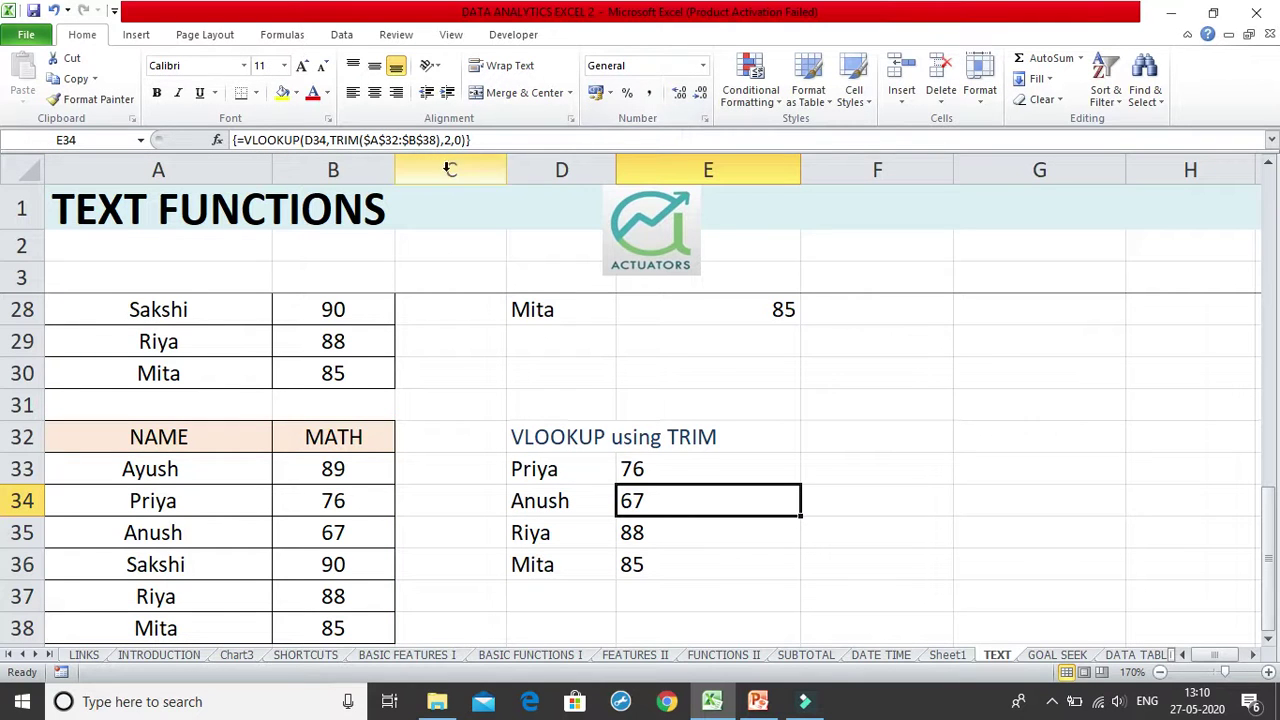
{"action": "left_click", "coordinate": [1268, 142]}
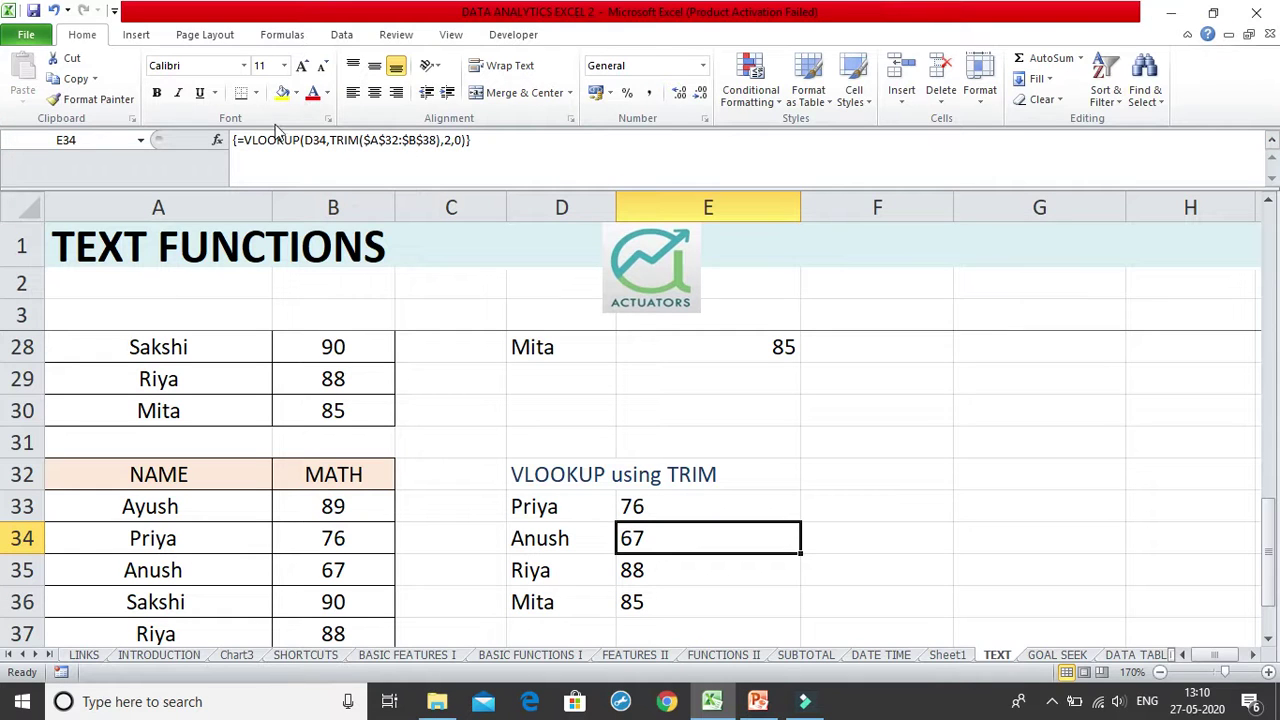
{"action": "left_click", "coordinate": [1270, 141]}
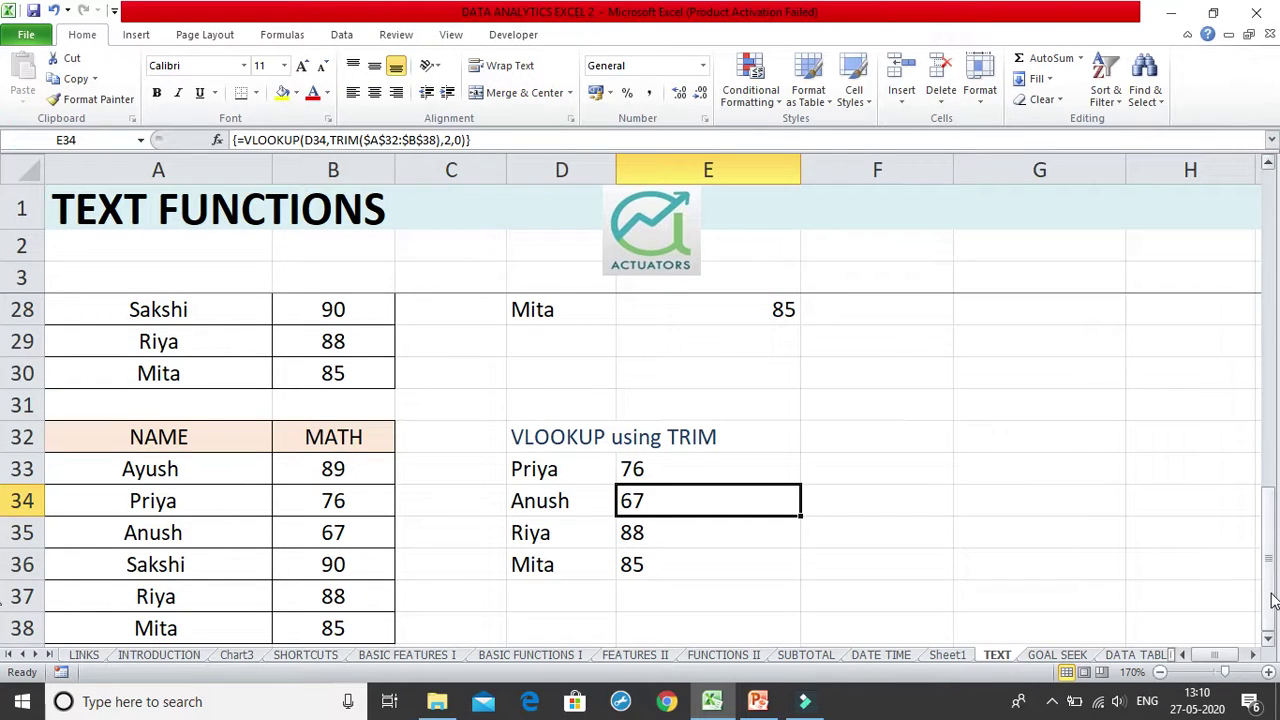
{"action": "left_click", "coordinate": [1050, 535]}
{"action": "left_click", "coordinate": [1170, 673]}
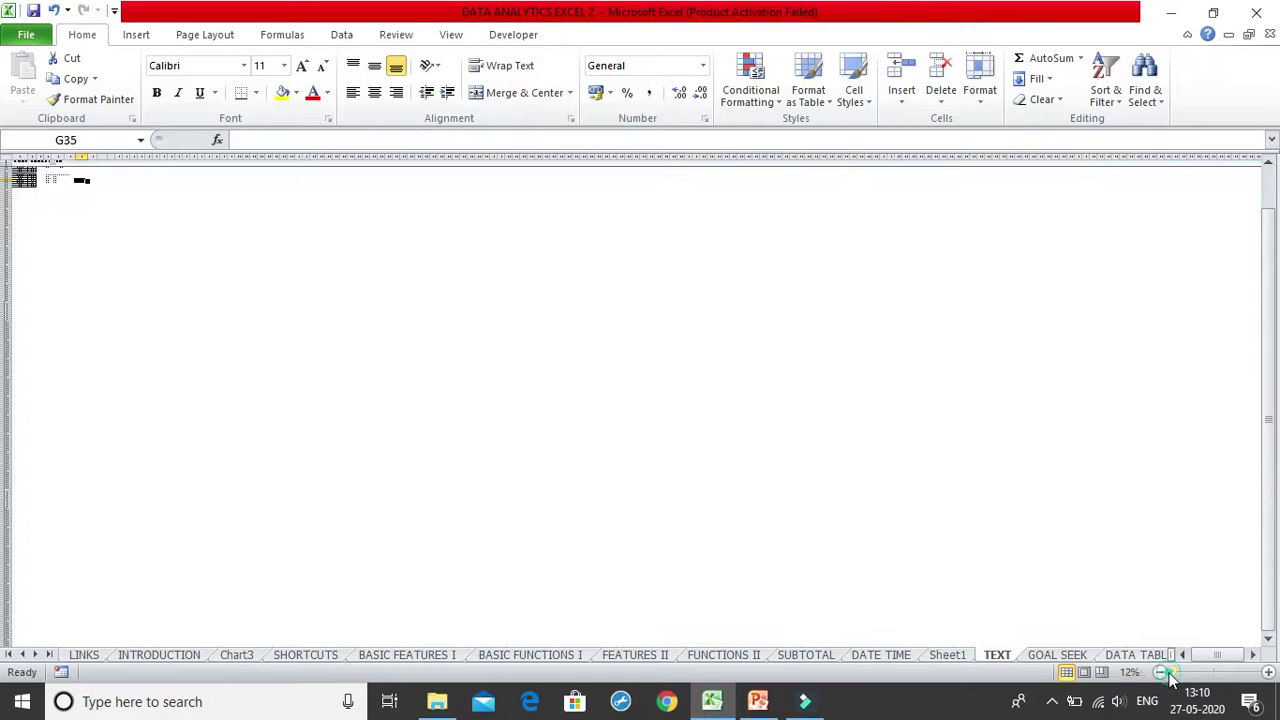
{"action": "left_click_drag", "start_coordinate": [1172, 672], "coordinate": [1222, 672]}
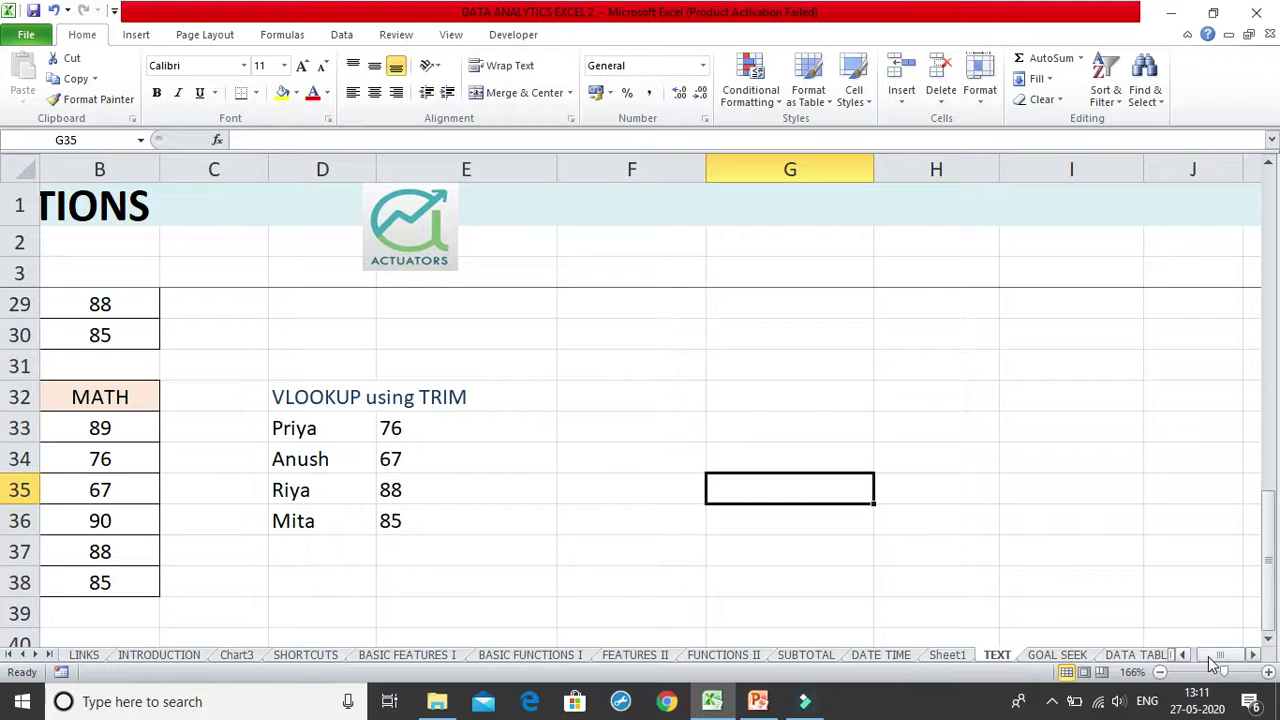
{"action": "left_click_drag", "start_coordinate": [1212, 665], "coordinate": [1200, 665]}
{"action": "left_click_drag", "start_coordinate": [1270, 530], "coordinate": [1275, 505]}
{"action": "left_click", "coordinate": [738, 331]}
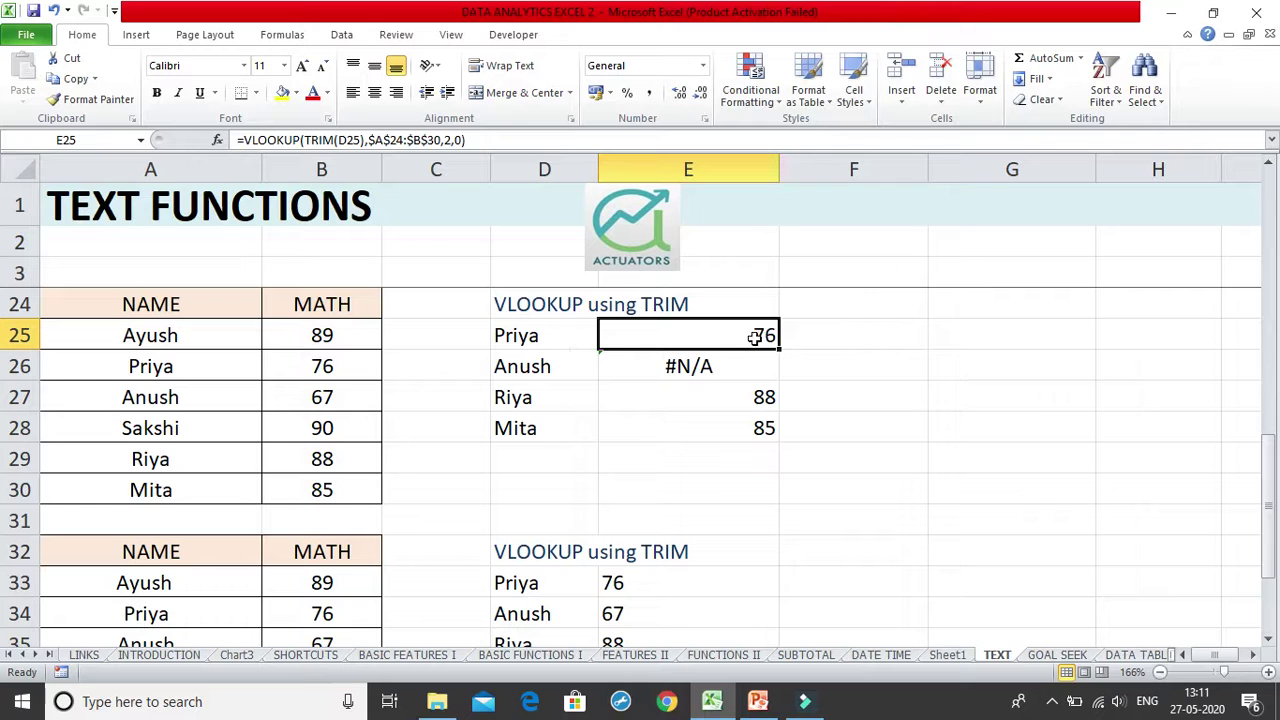
Step: Recheck E25's TRIM formula, then commit E33 as an array formula returning 76 for Priya
{"action": "double_click", "coordinate": [757, 336]}
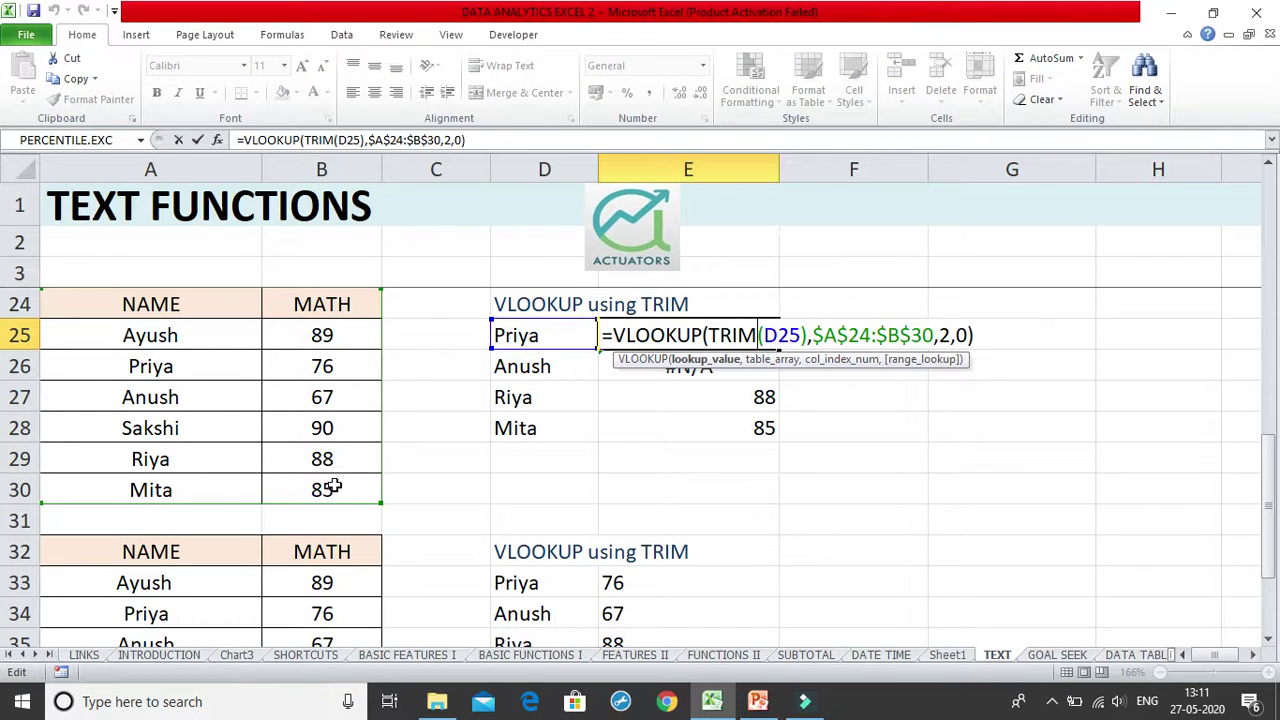
{"action": "key", "text": "Return"}
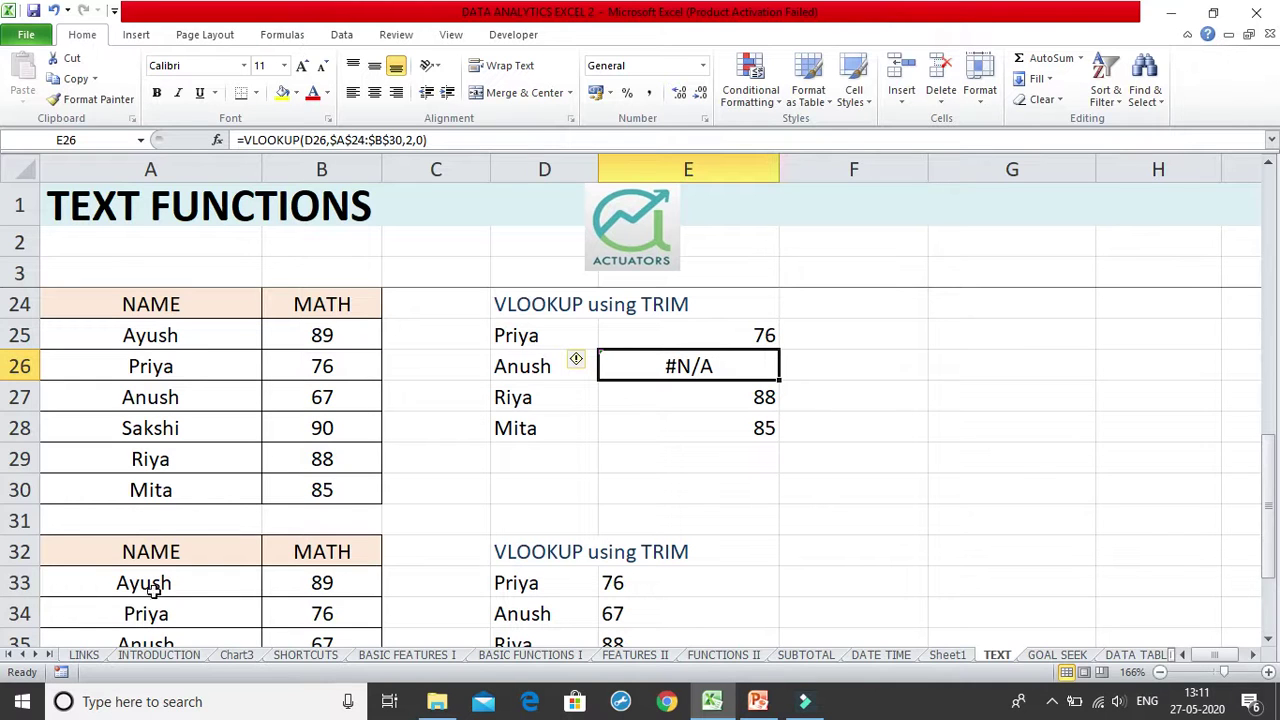
{"action": "double_click", "coordinate": [678, 584]}
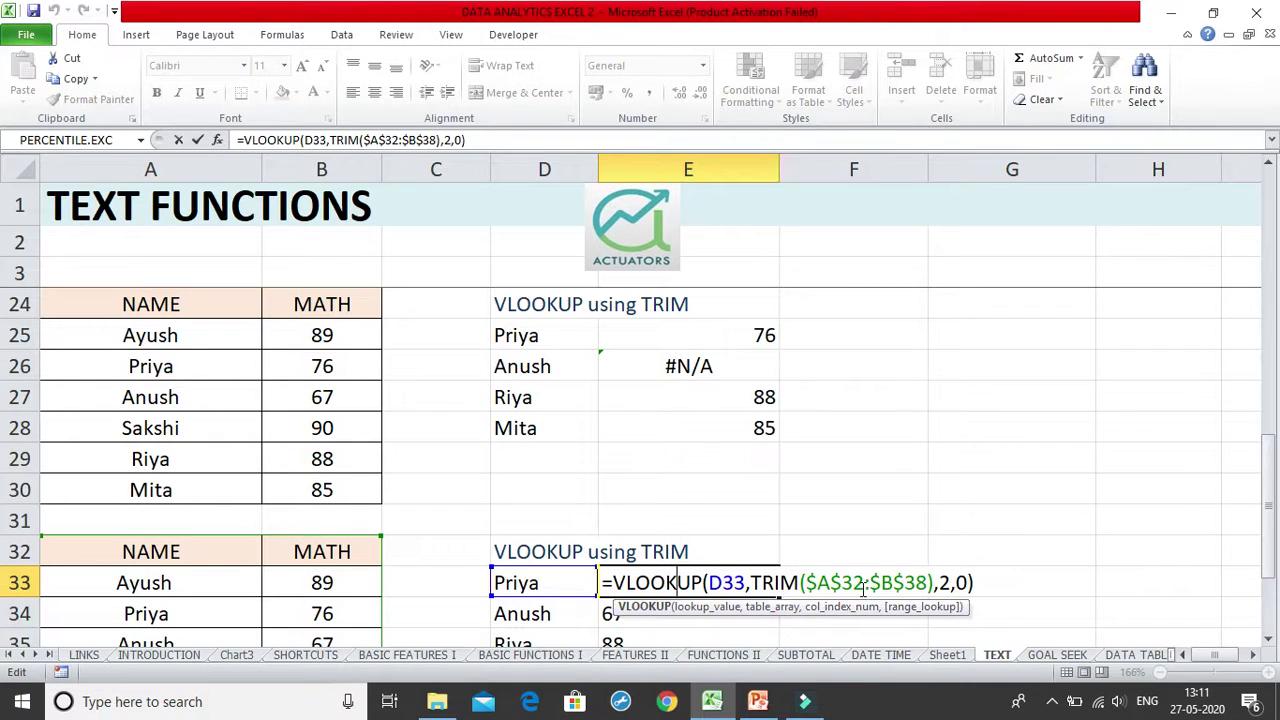
{"action": "left_click", "coordinate": [706, 586]}
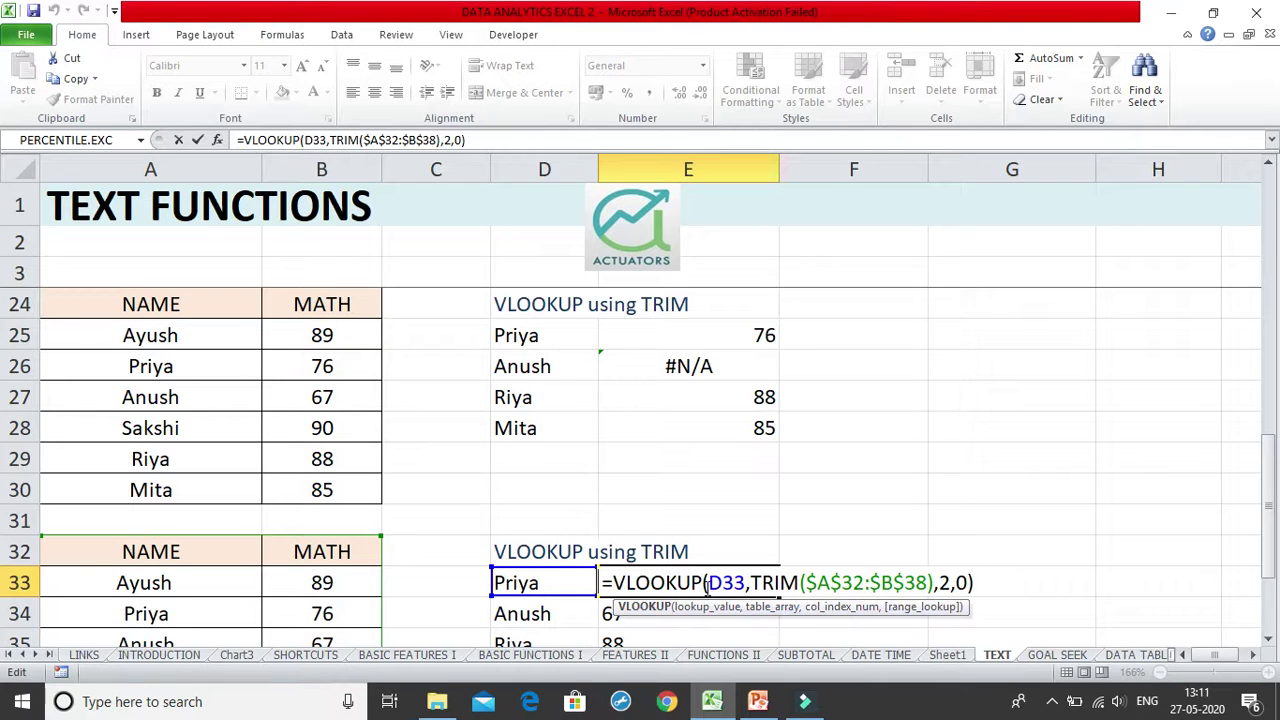
{"action": "key", "text": "ctrl+shift+Return"}
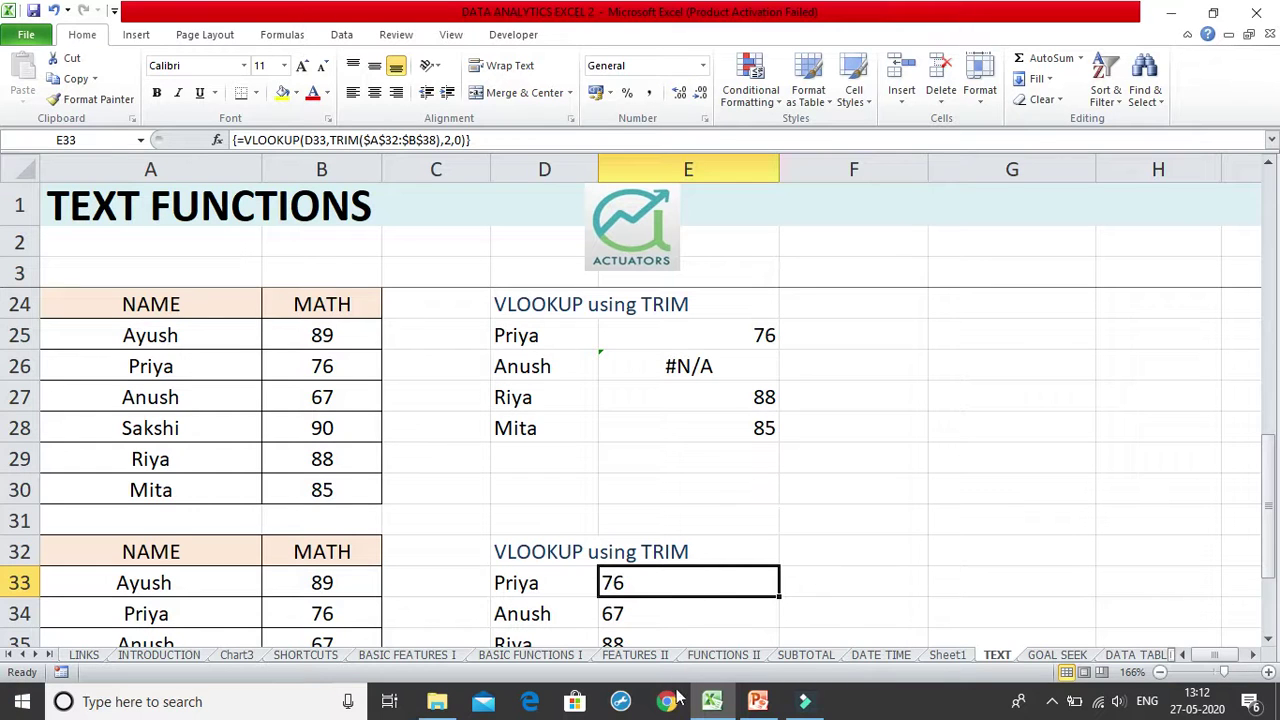
{"action": "left_click", "coordinate": [678, 606]}
{"action": "left_click", "coordinate": [666, 582]}
{"action": "left_click", "coordinate": [702, 66]}
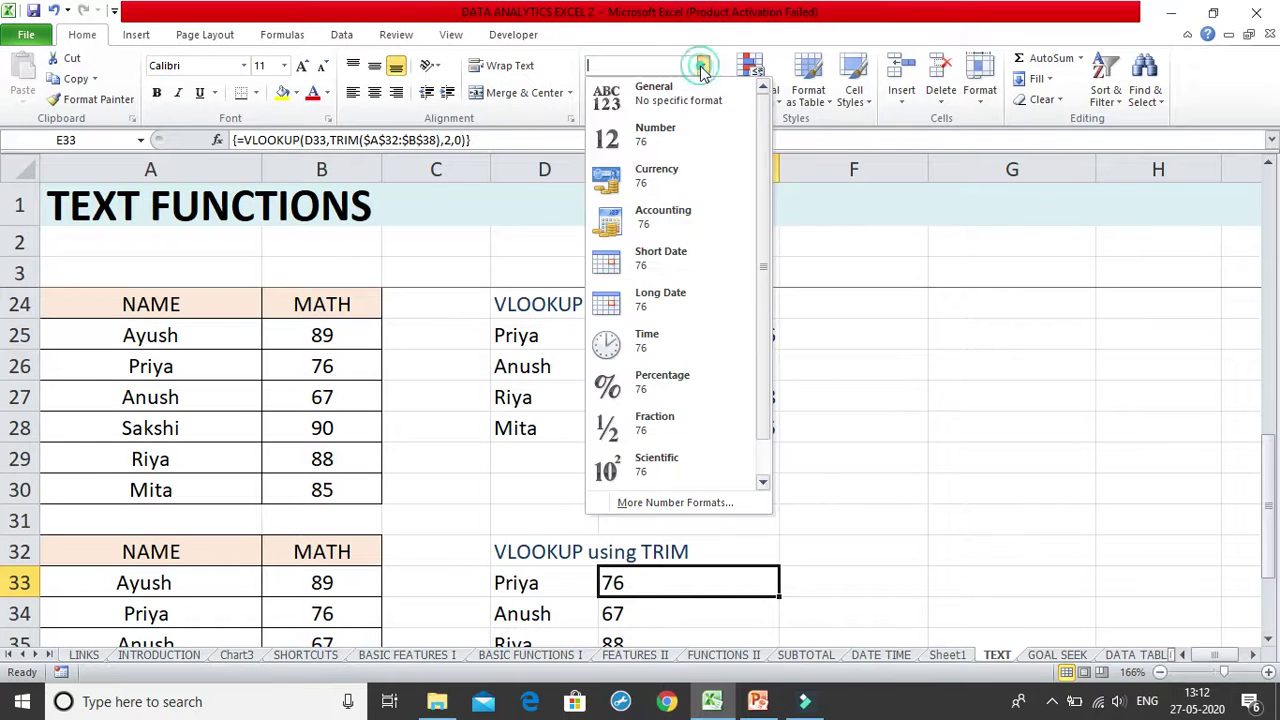
{"action": "left_click", "coordinate": [940, 316]}
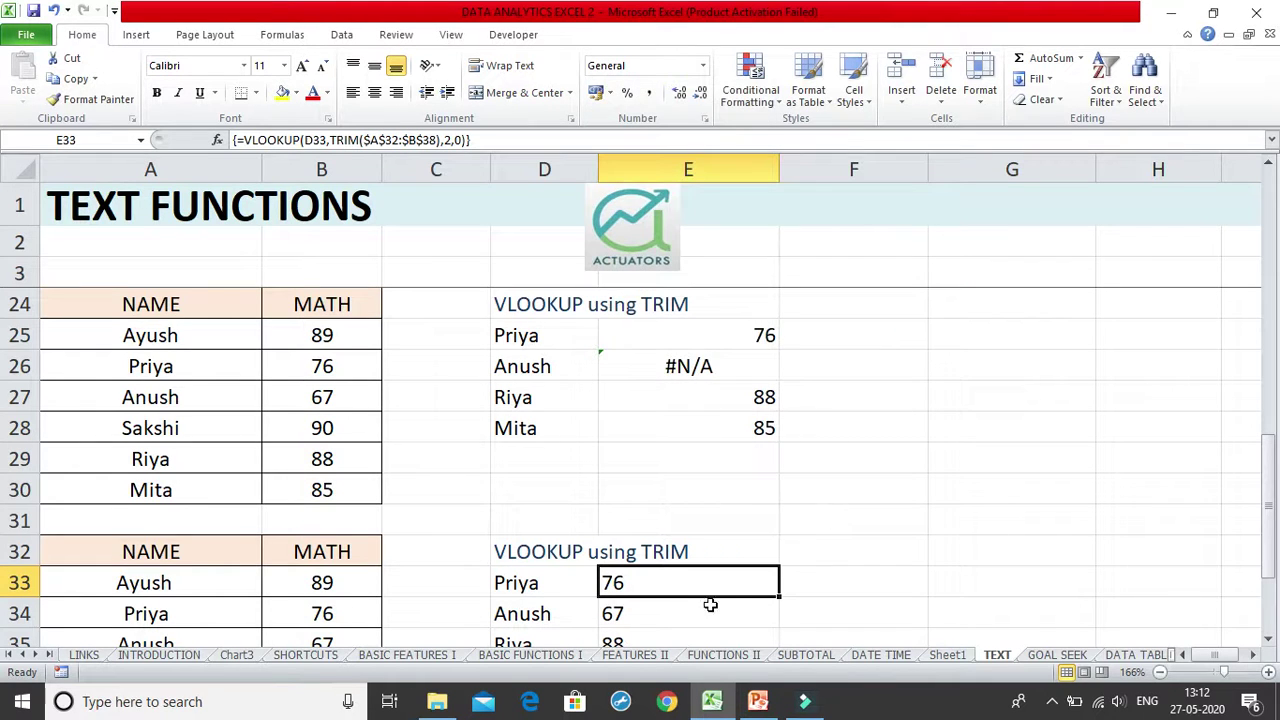
{"action": "left_click", "coordinate": [688, 337]}
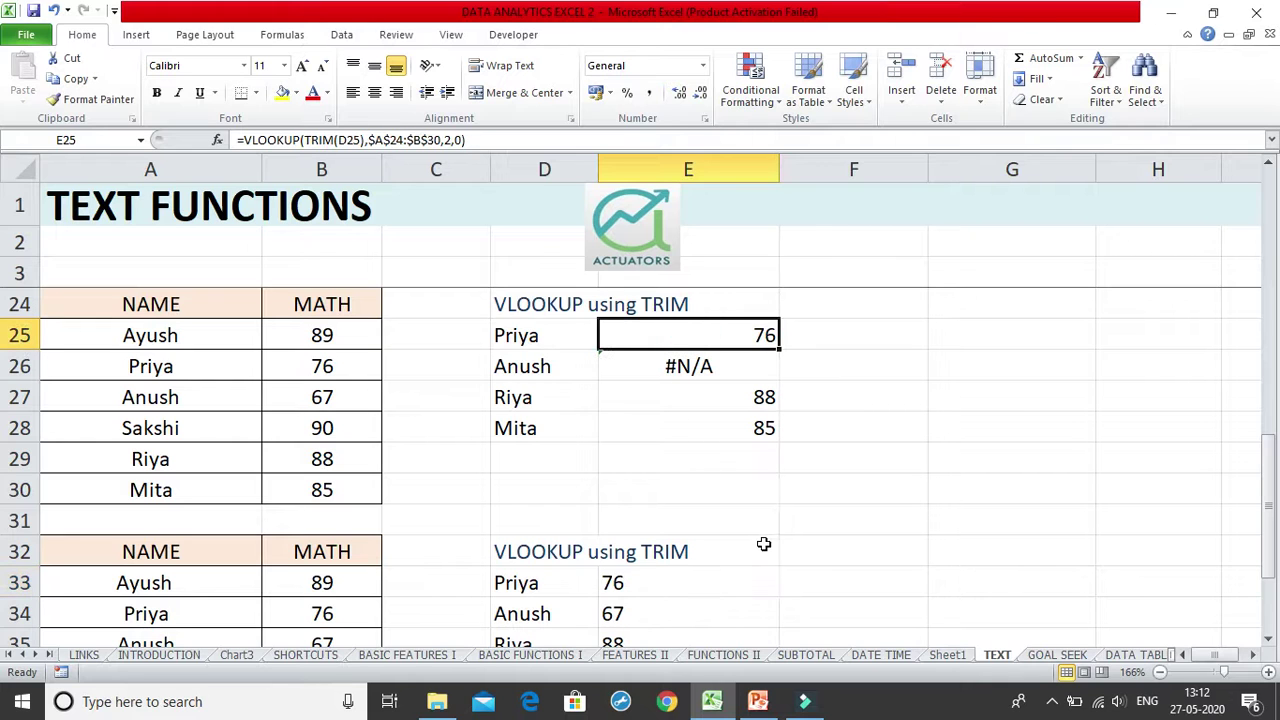
{"action": "left_click", "coordinate": [758, 578]}
{"action": "left_click_drag", "start_coordinate": [1265, 553], "coordinate": [1270, 590]}
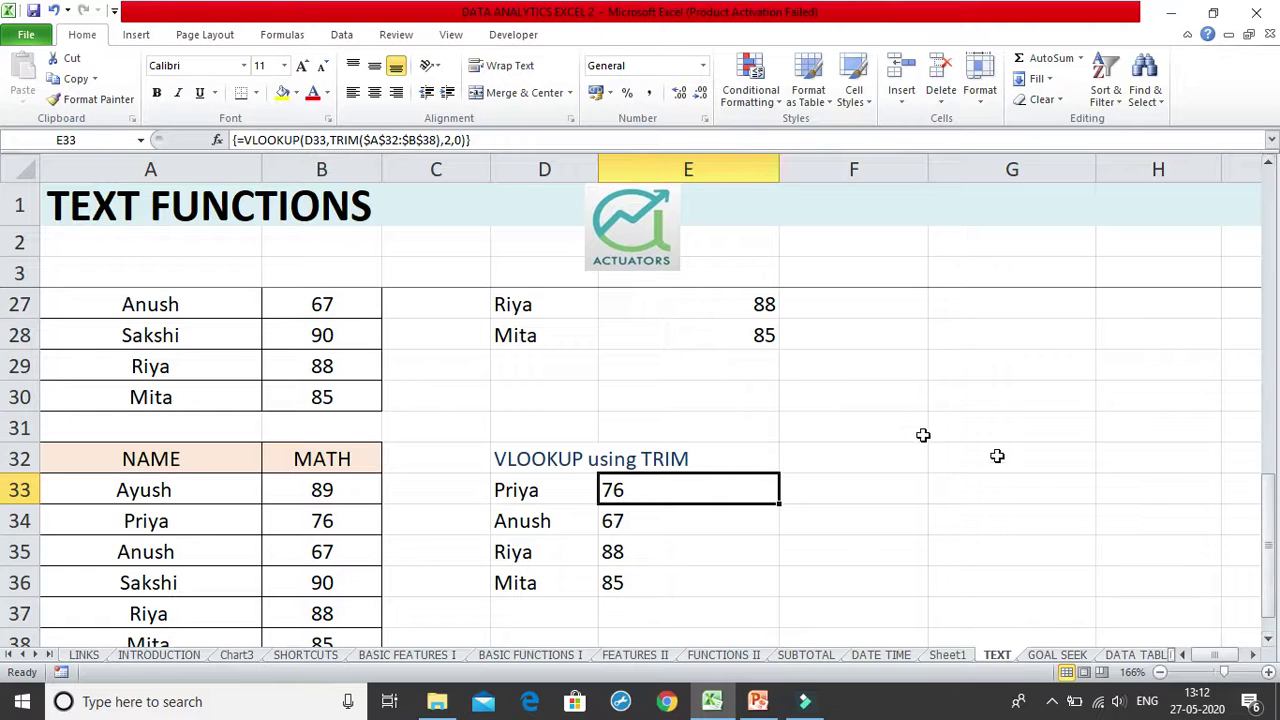
{"action": "double_click", "coordinate": [657, 494]}
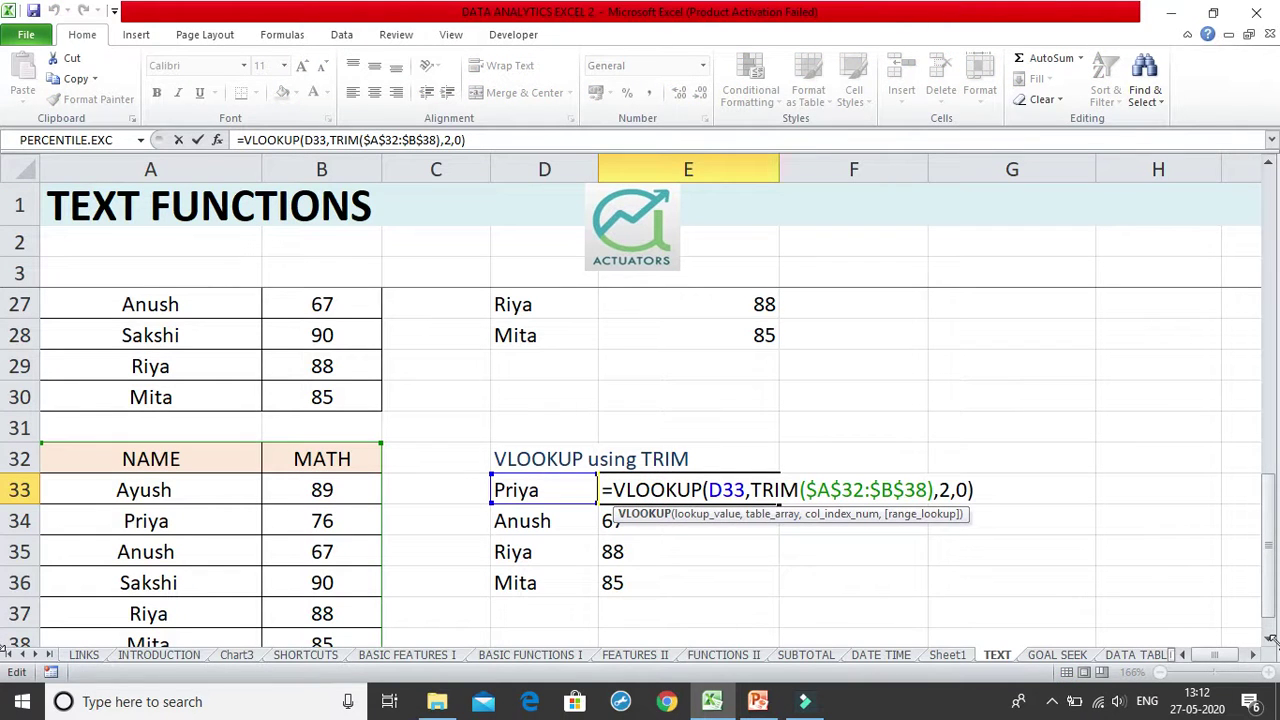
{"action": "key", "text": "ctrl+shift+Return"}
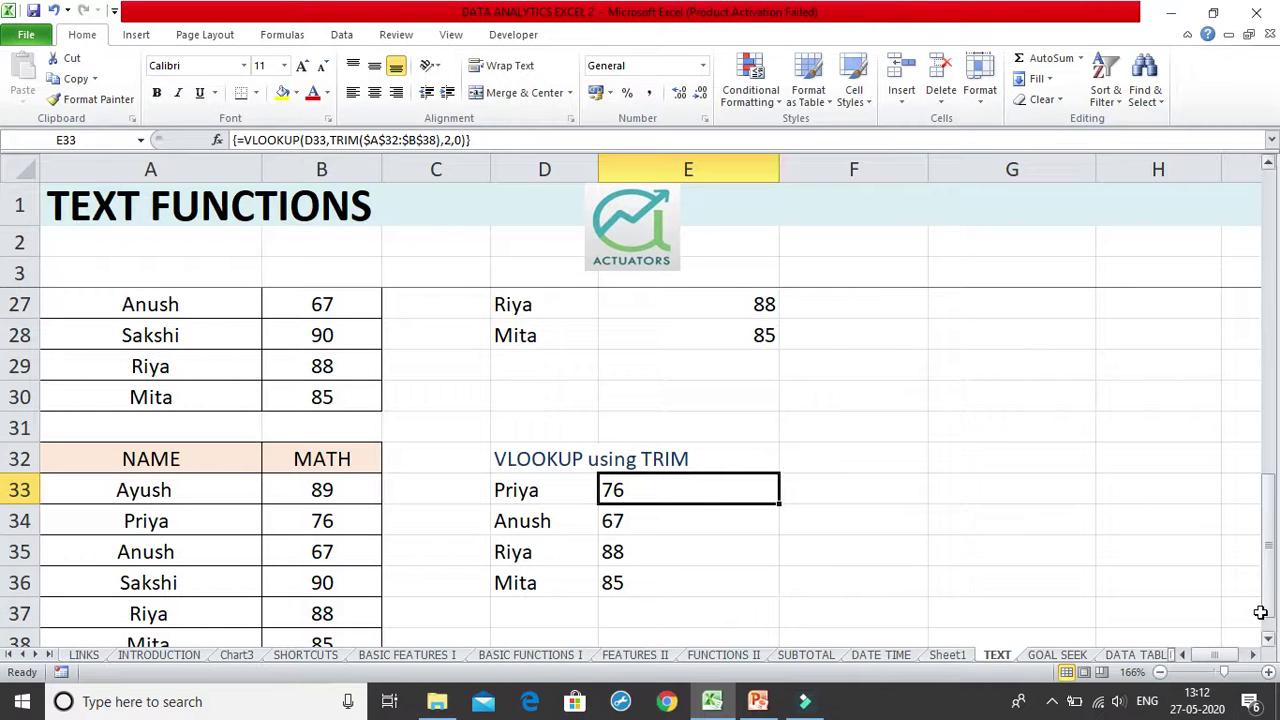
{"action": "left_click_drag", "start_coordinate": [1272, 617], "coordinate": [1272, 456]}
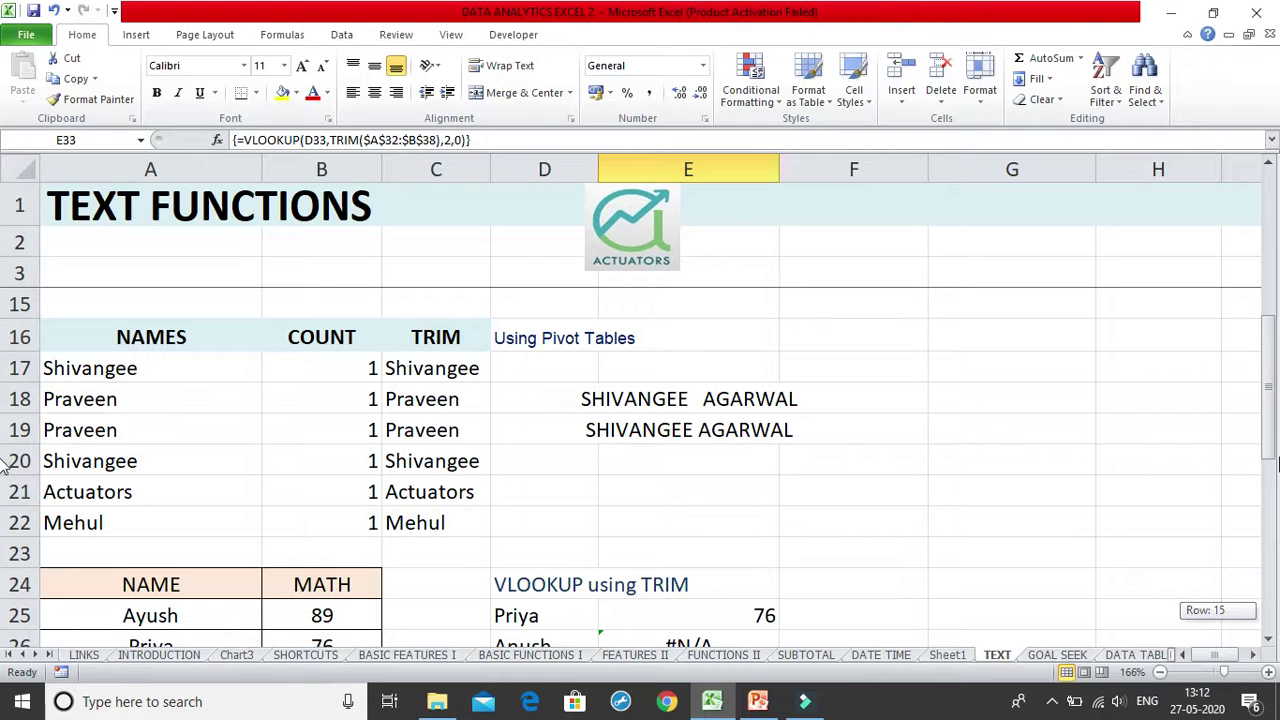
{"action": "left_click_drag", "start_coordinate": [1272, 462], "coordinate": [1272, 545]}
{"action": "left_click_drag", "start_coordinate": [538, 402], "coordinate": [560, 522]}
{"action": "left_click_drag", "start_coordinate": [1268, 538], "coordinate": [1268, 558]}
{"action": "left_click_drag", "start_coordinate": [232, 420], "coordinate": [300, 623]}
{"action": "left_click", "coordinate": [586, 636]}
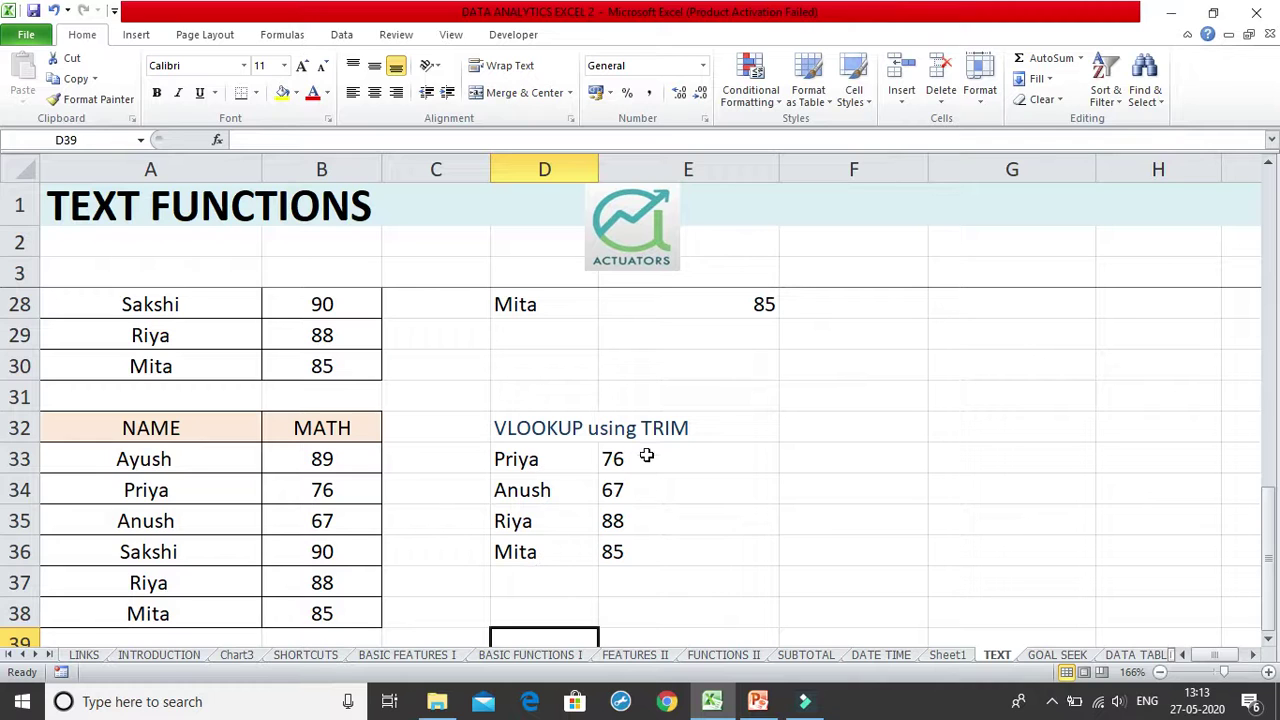
{"action": "scroll", "coordinate": [689, 421], "scroll_direction": "up", "scroll_amount": 2}
{"action": "double_click", "coordinate": [709, 433]}
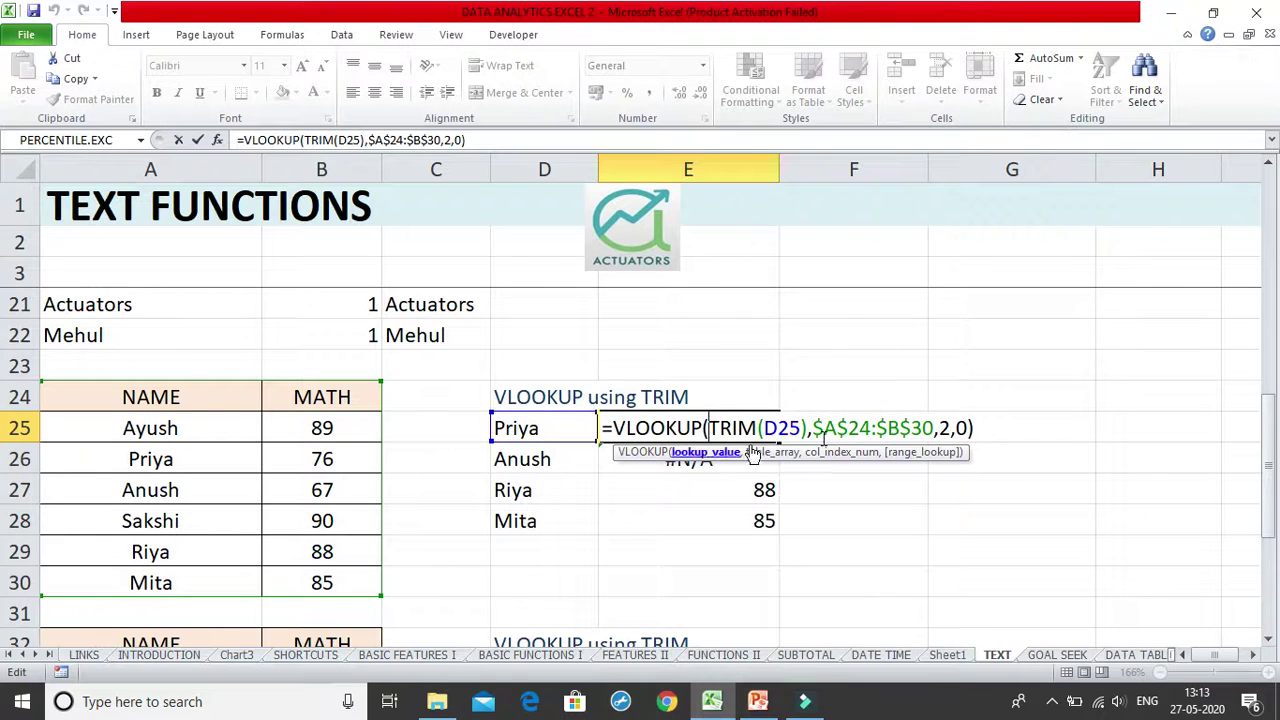
{"action": "left_click", "coordinate": [764, 490]}
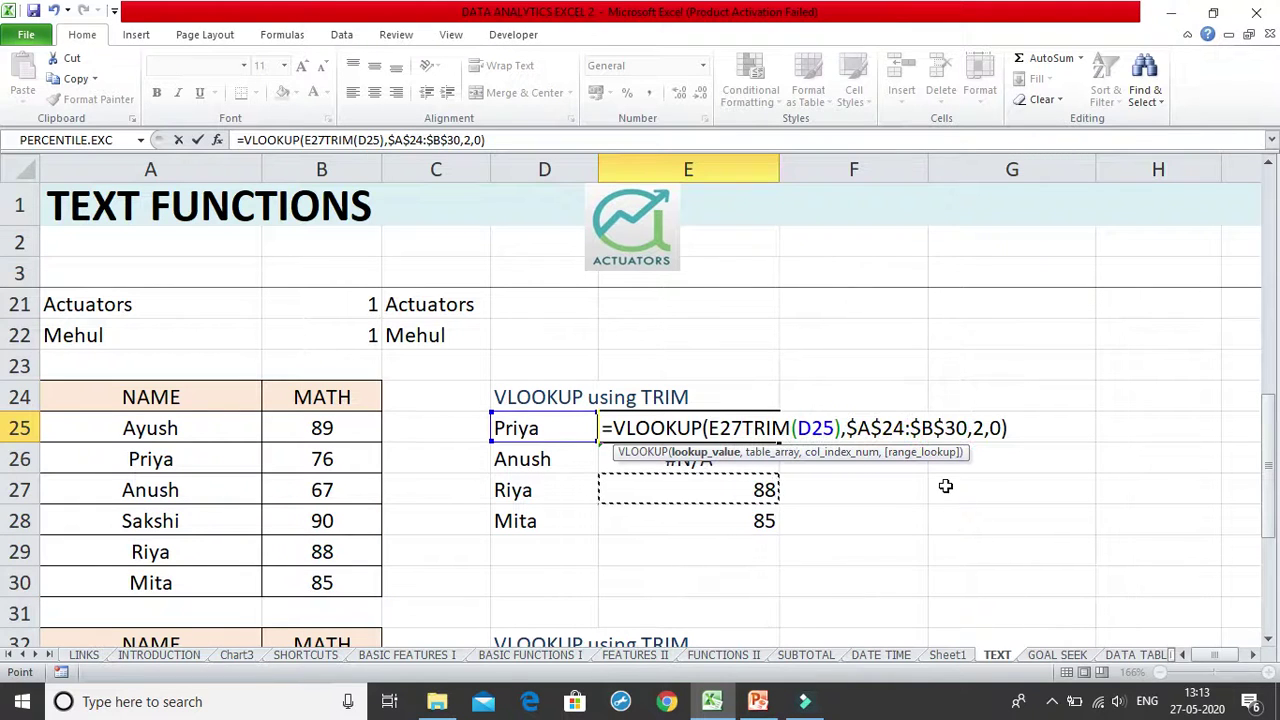
{"action": "key", "text": "BackSpace"}
{"action": "key", "text": "BackSpace"}
{"action": "key", "text": "BackSpace"}
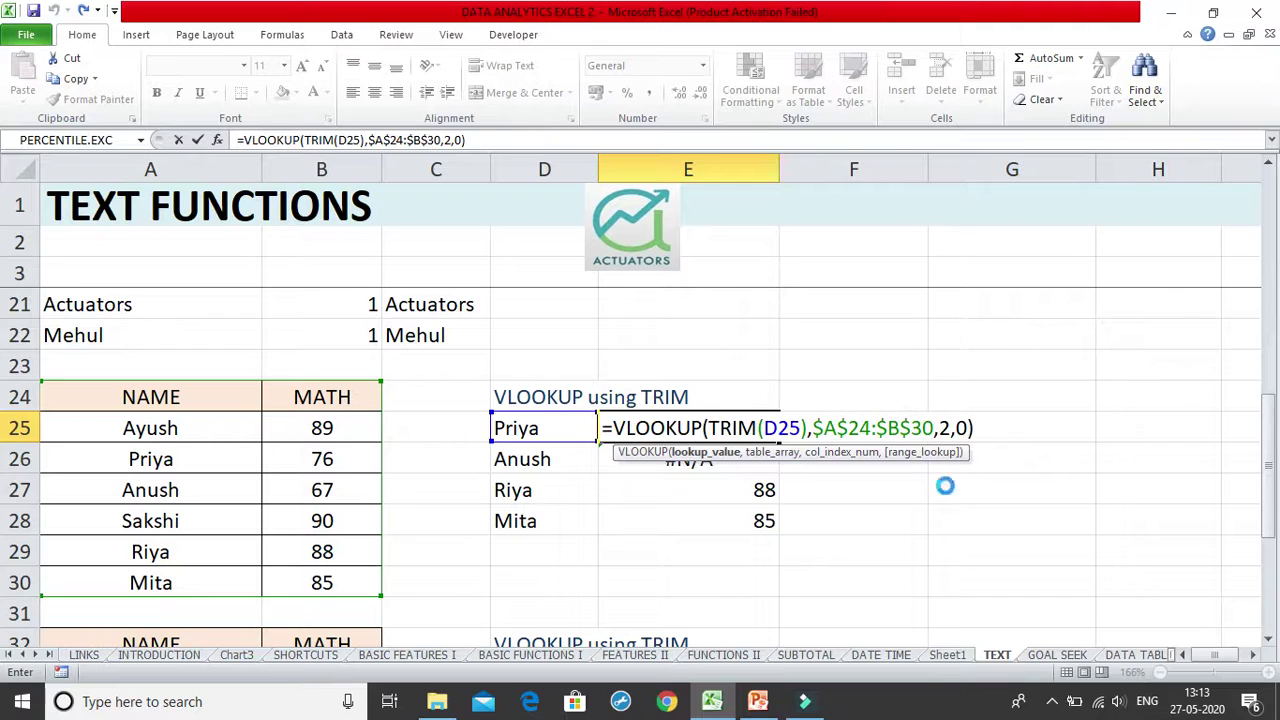
{"action": "key", "text": "Return"}
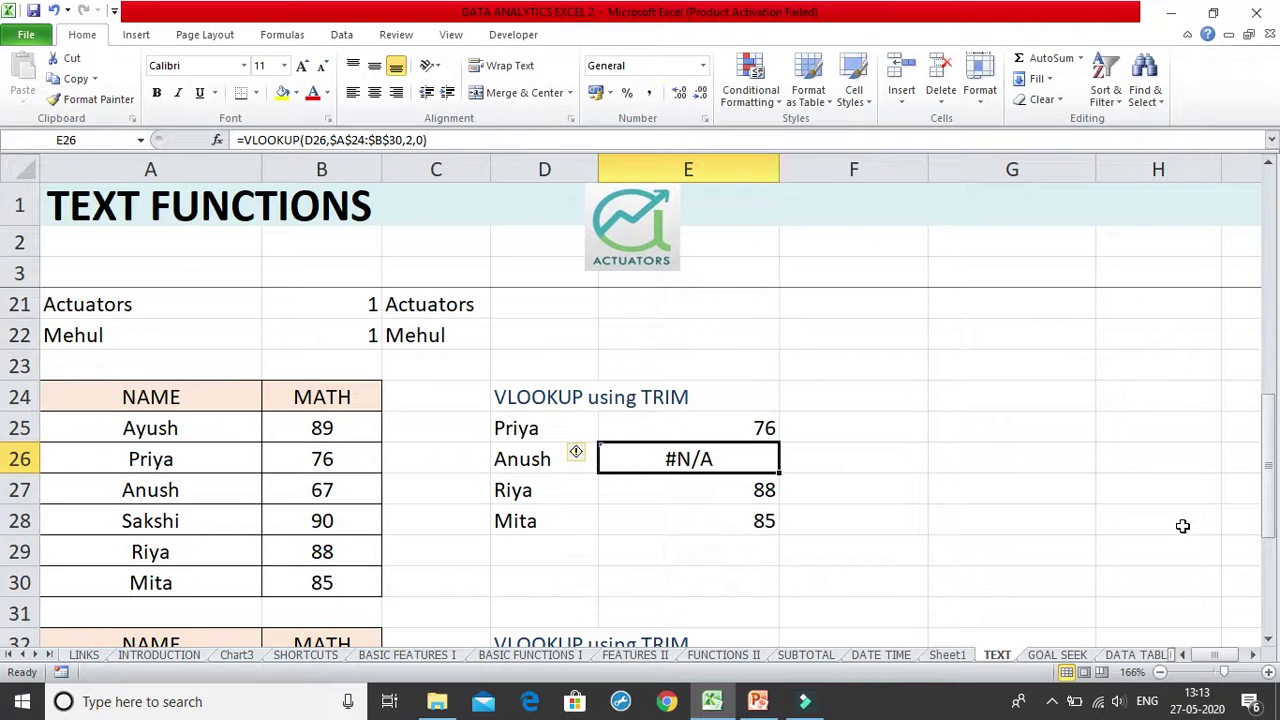